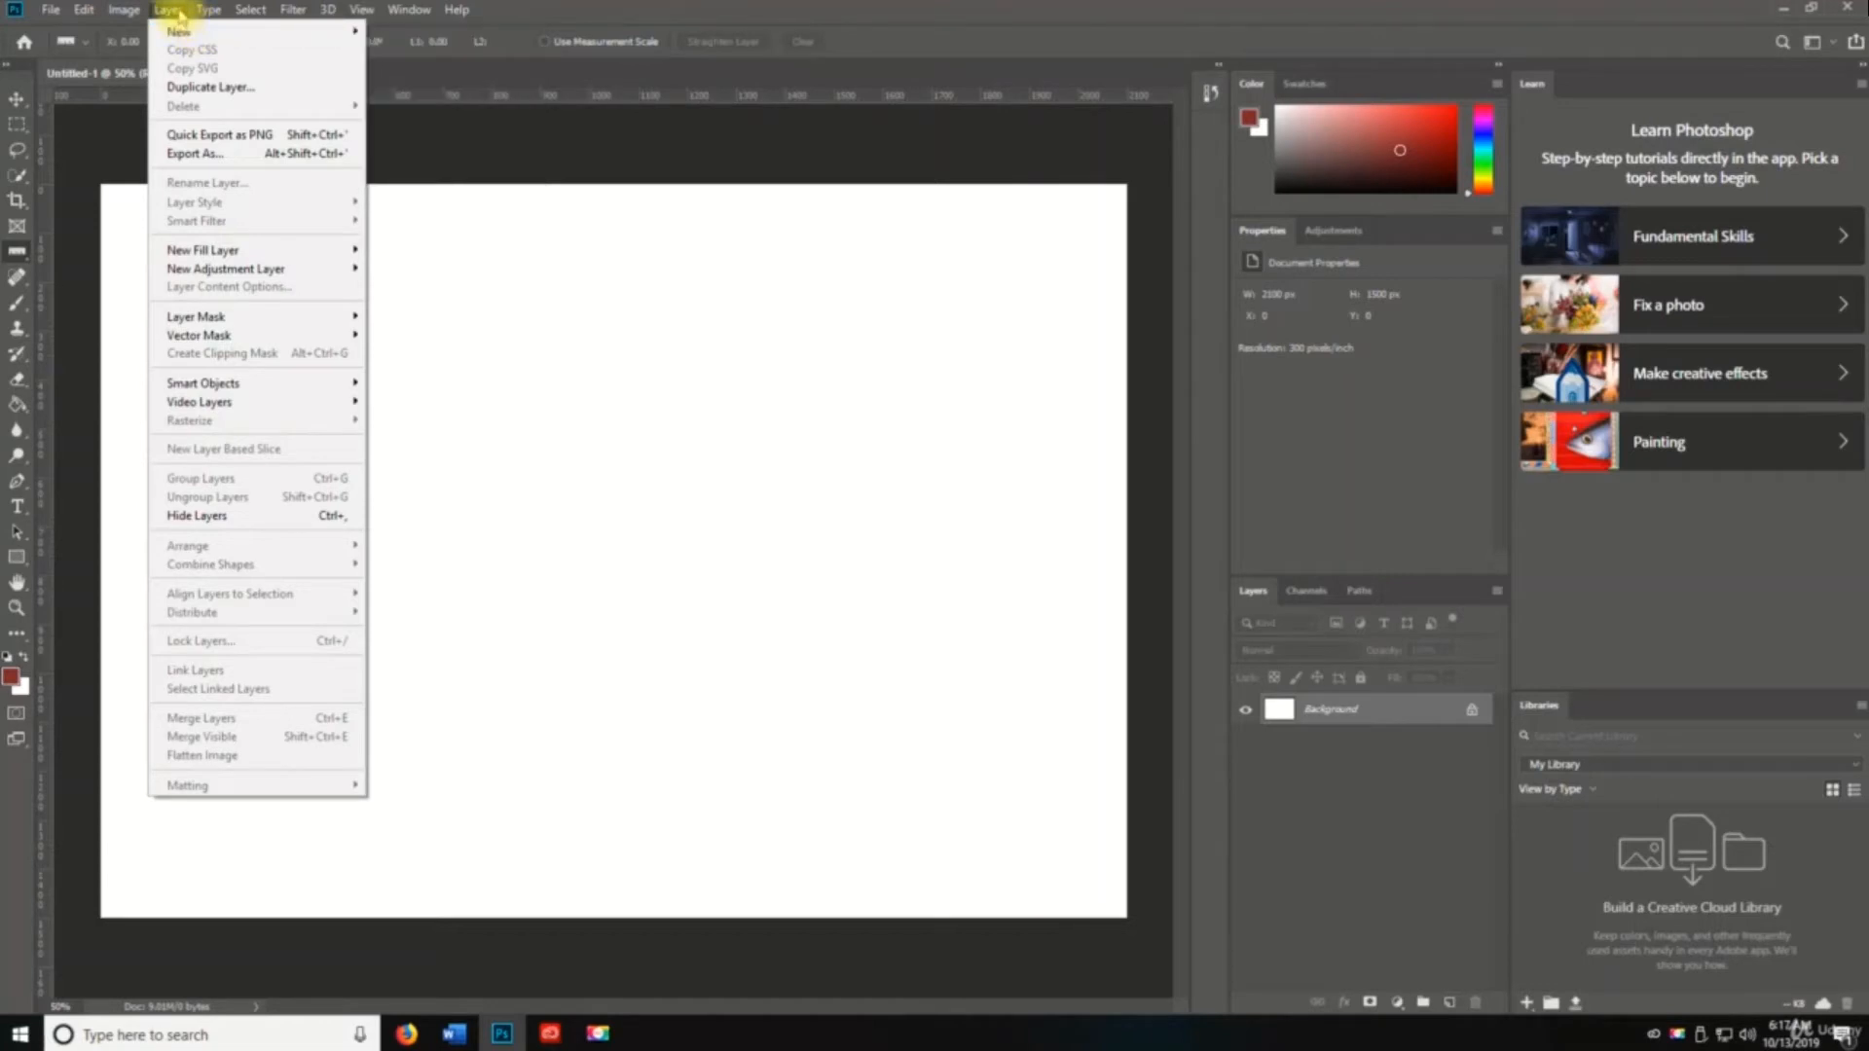
pyautogui.click(171, 11)
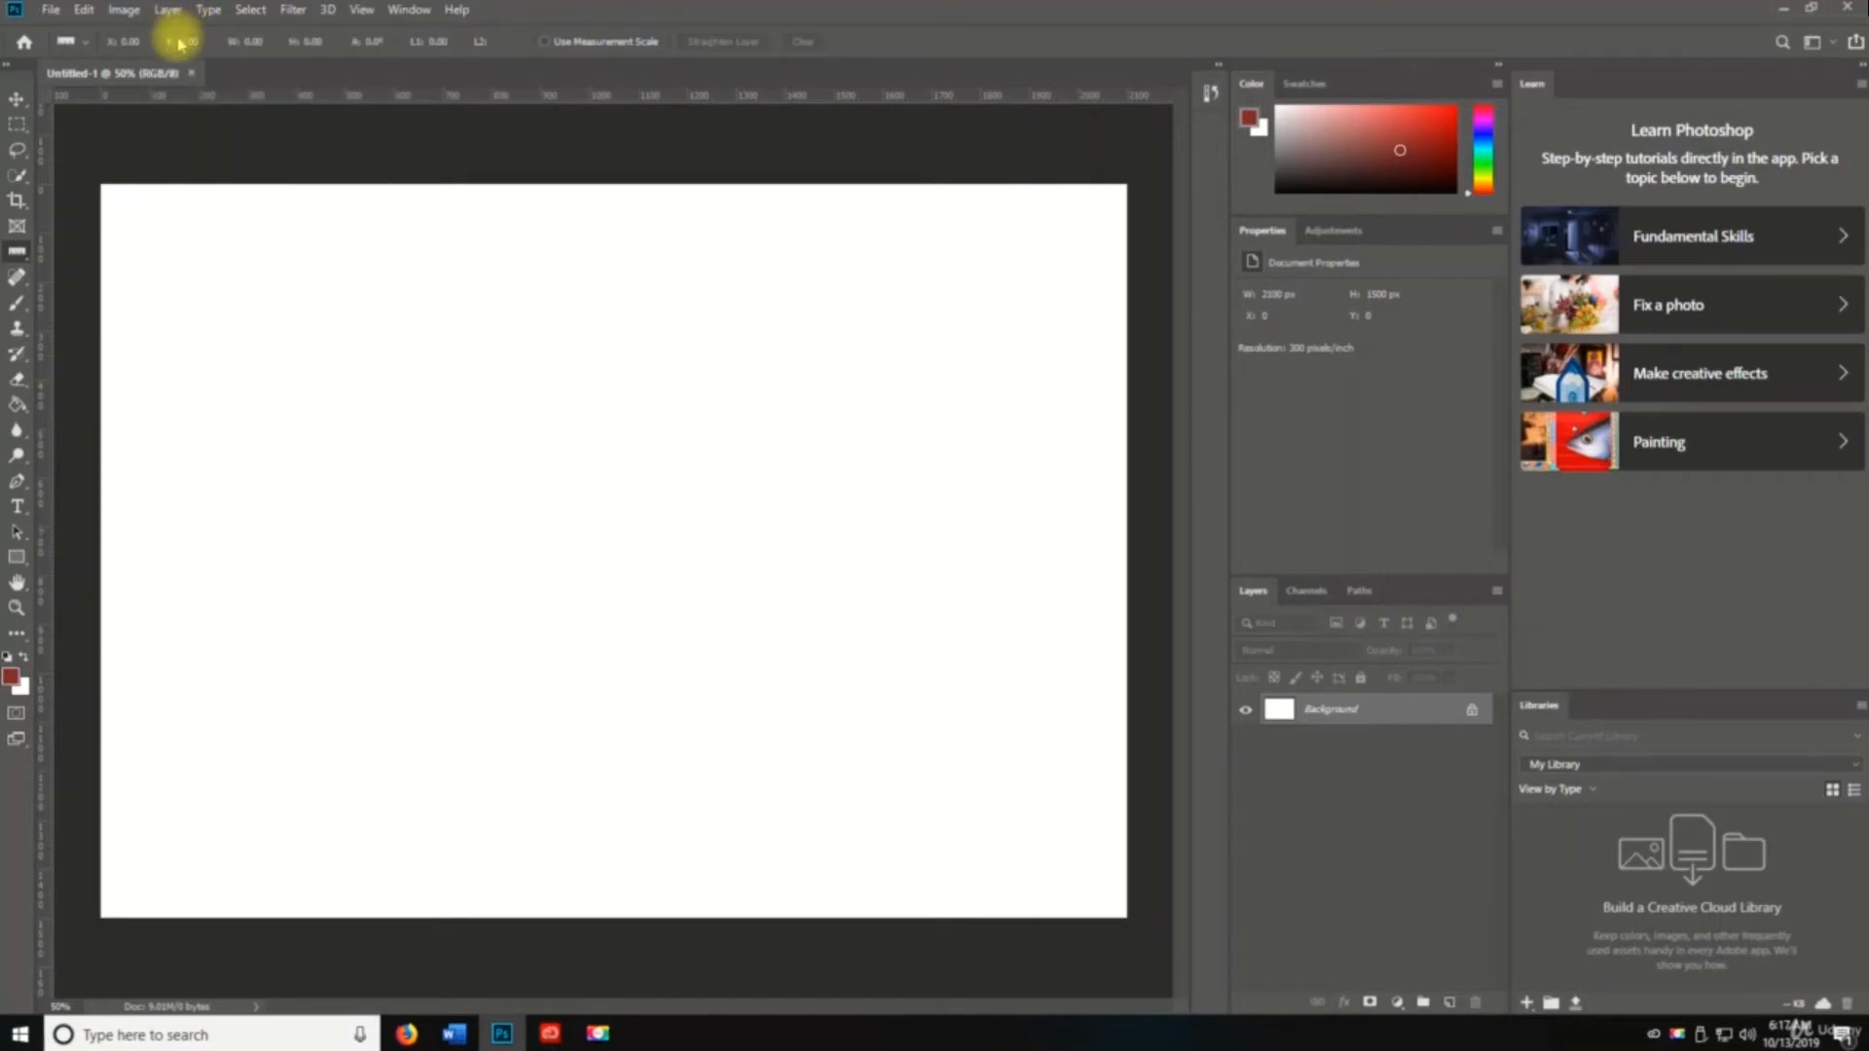
pyautogui.hotkey('ctrl', 'shift', 'n')
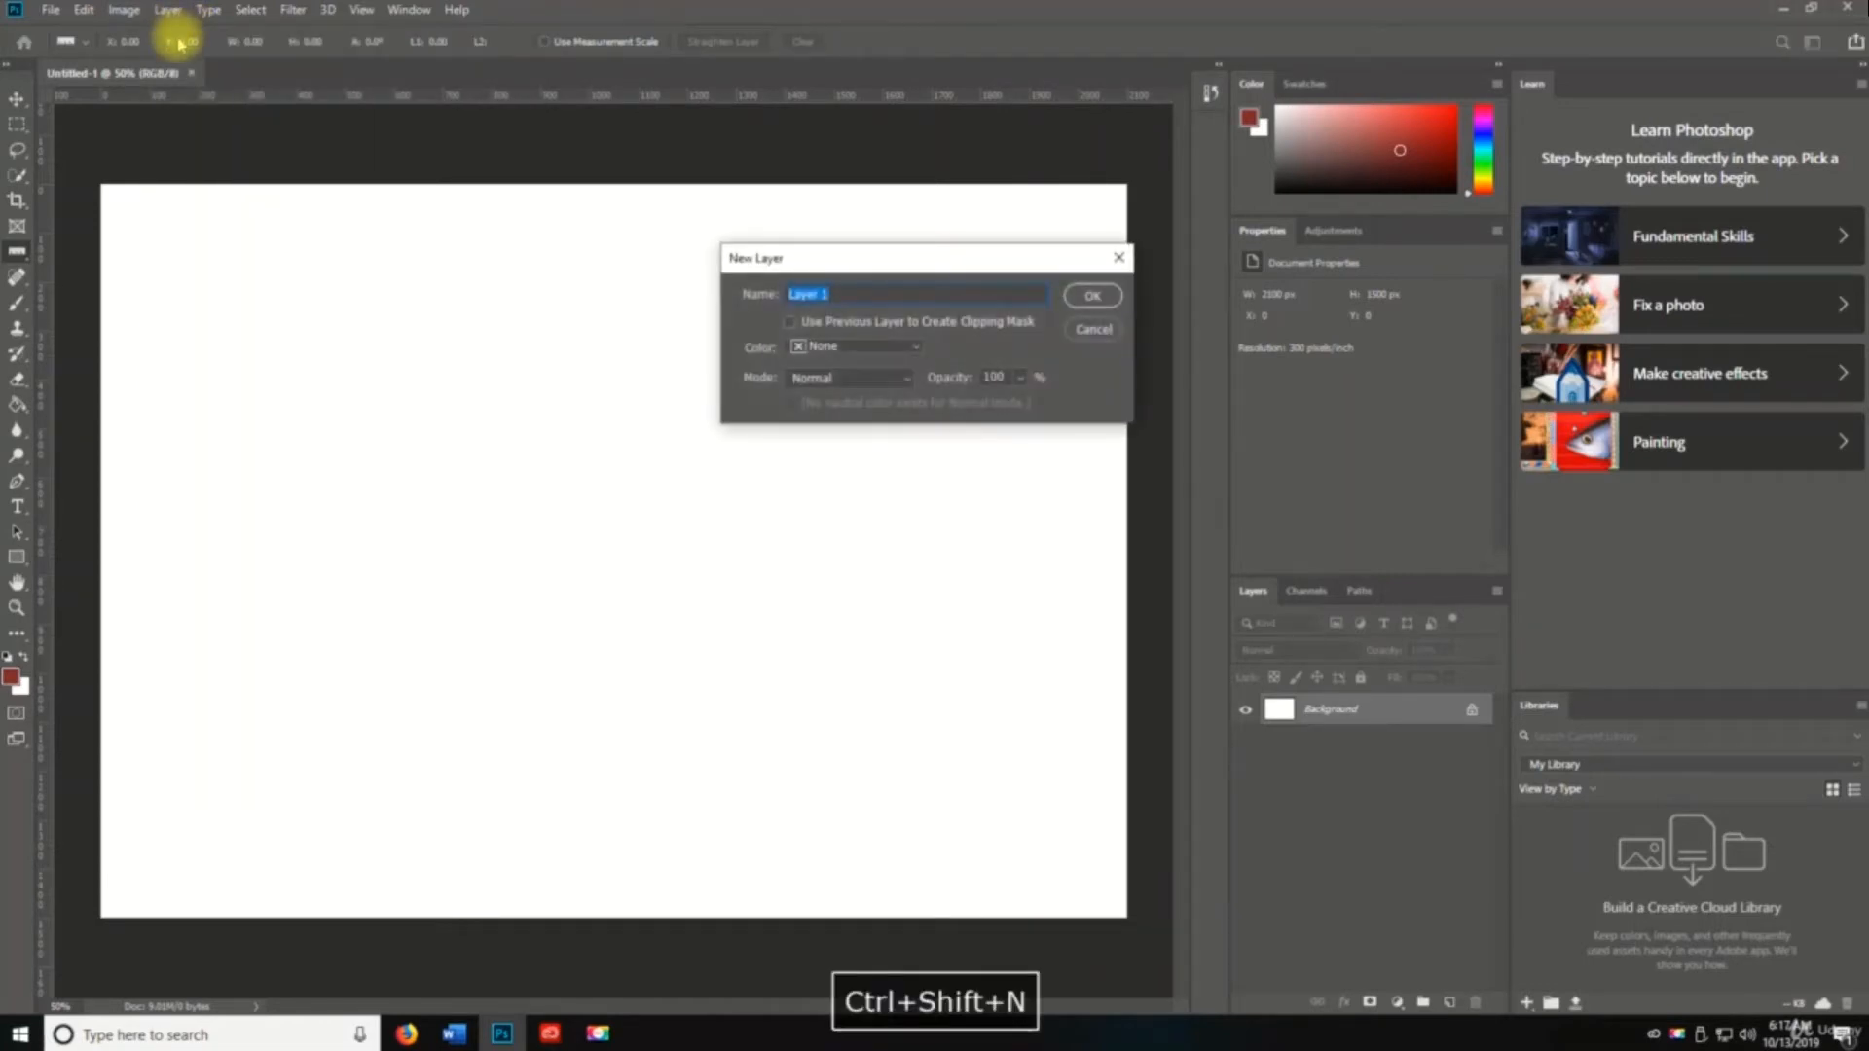
pyautogui.click(1093, 329)
# Step: Duplicate the Background layer within the same document, keeping the suggested name
pyautogui.click(168, 9)
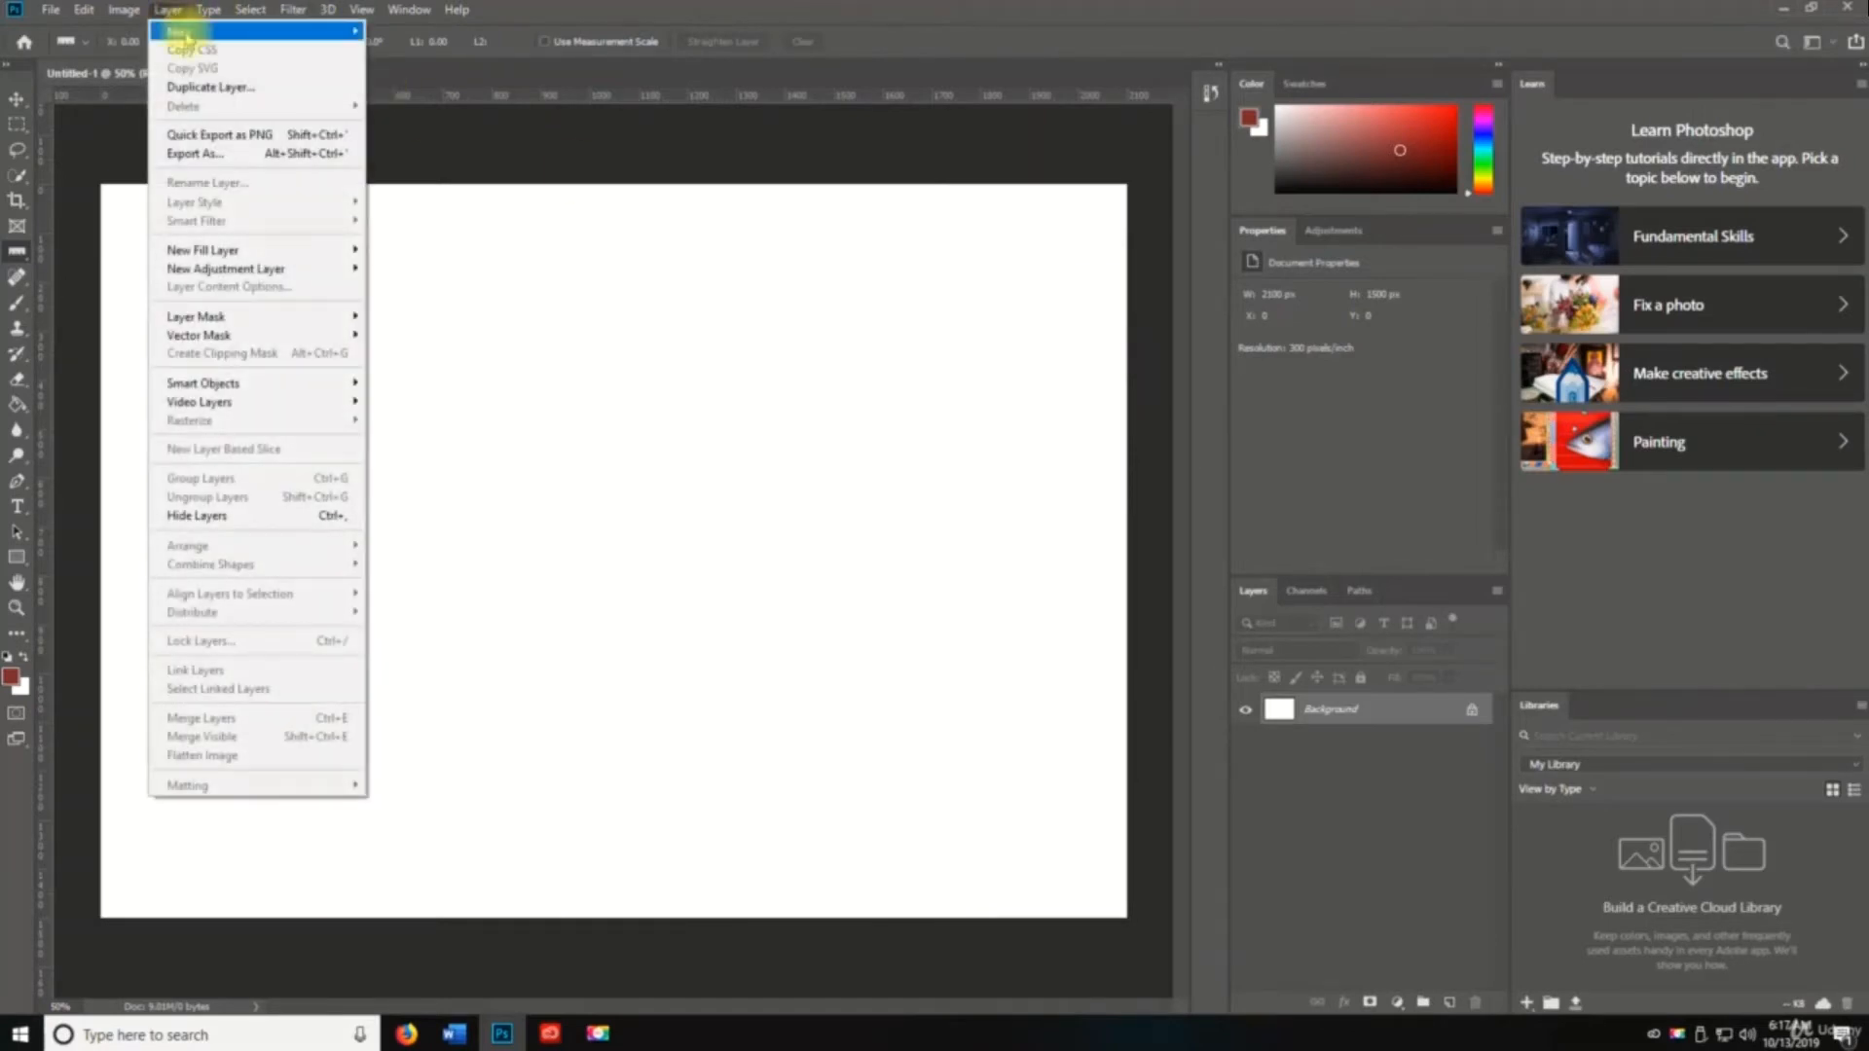
pyautogui.moveTo(321, 31)
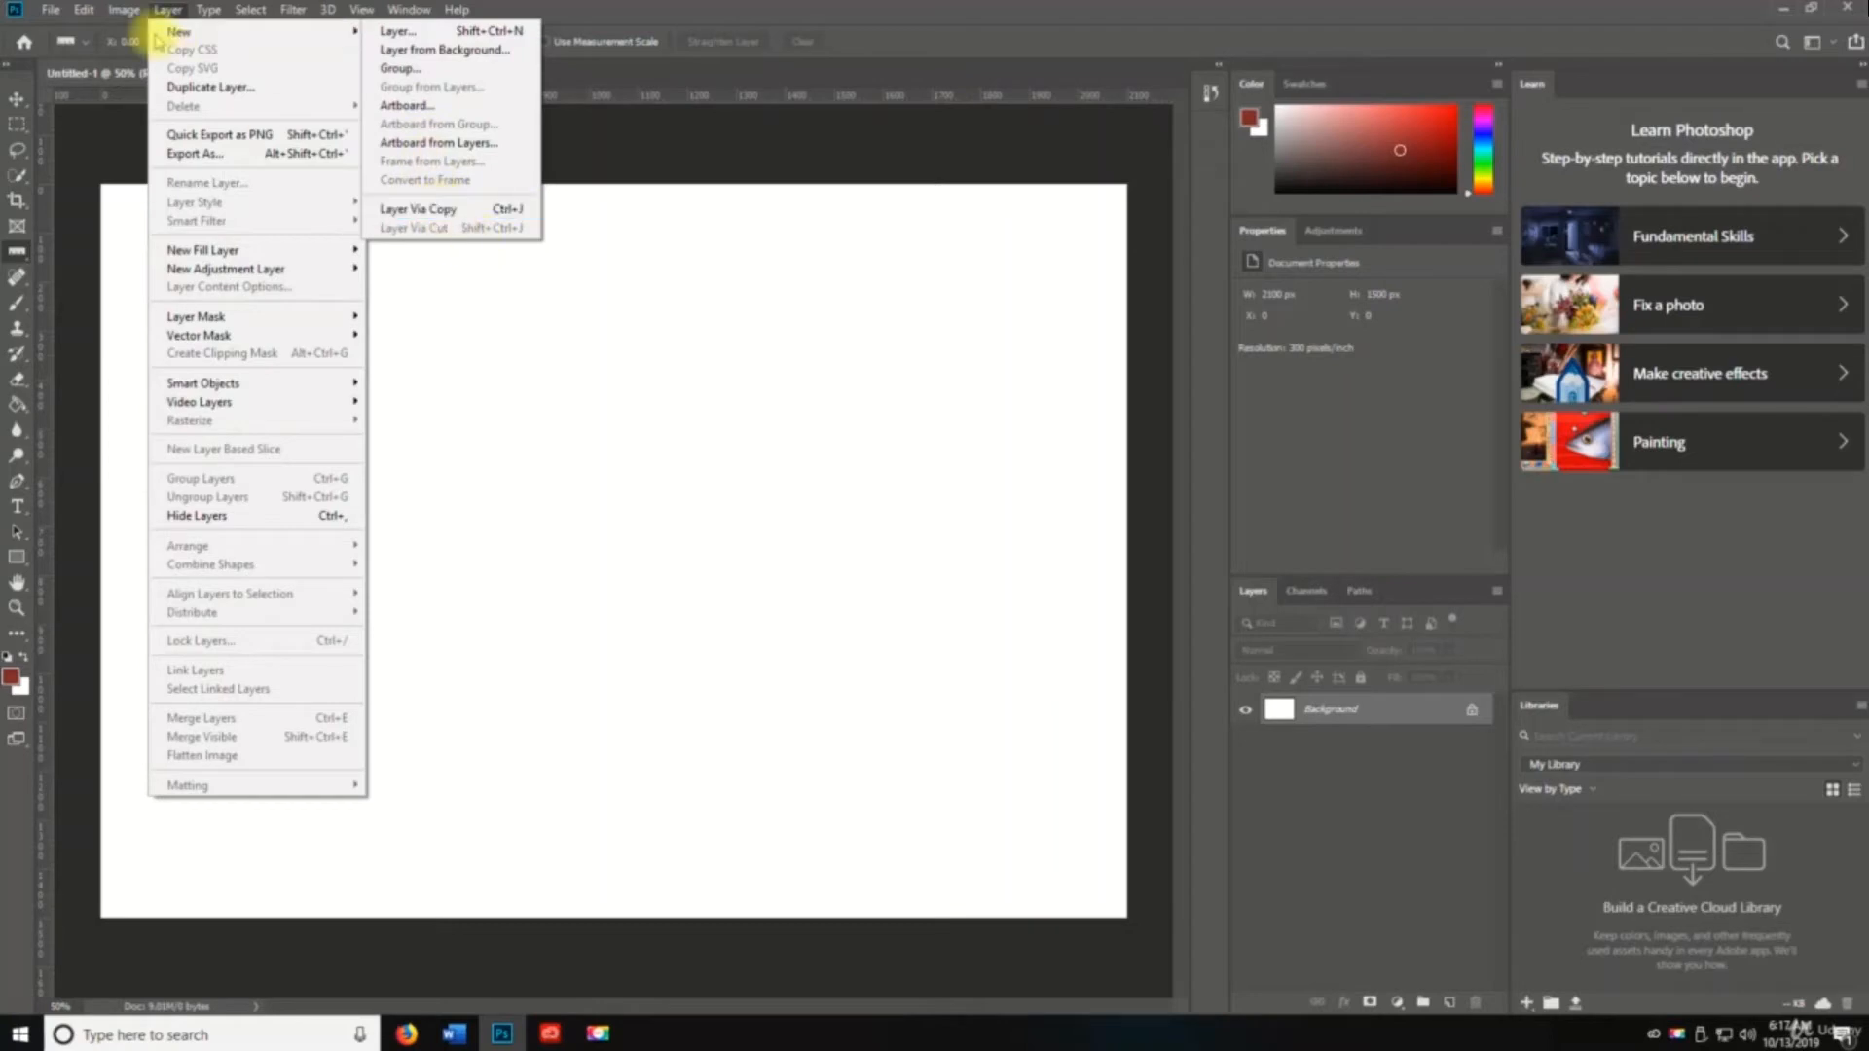
pyautogui.click(233, 90)
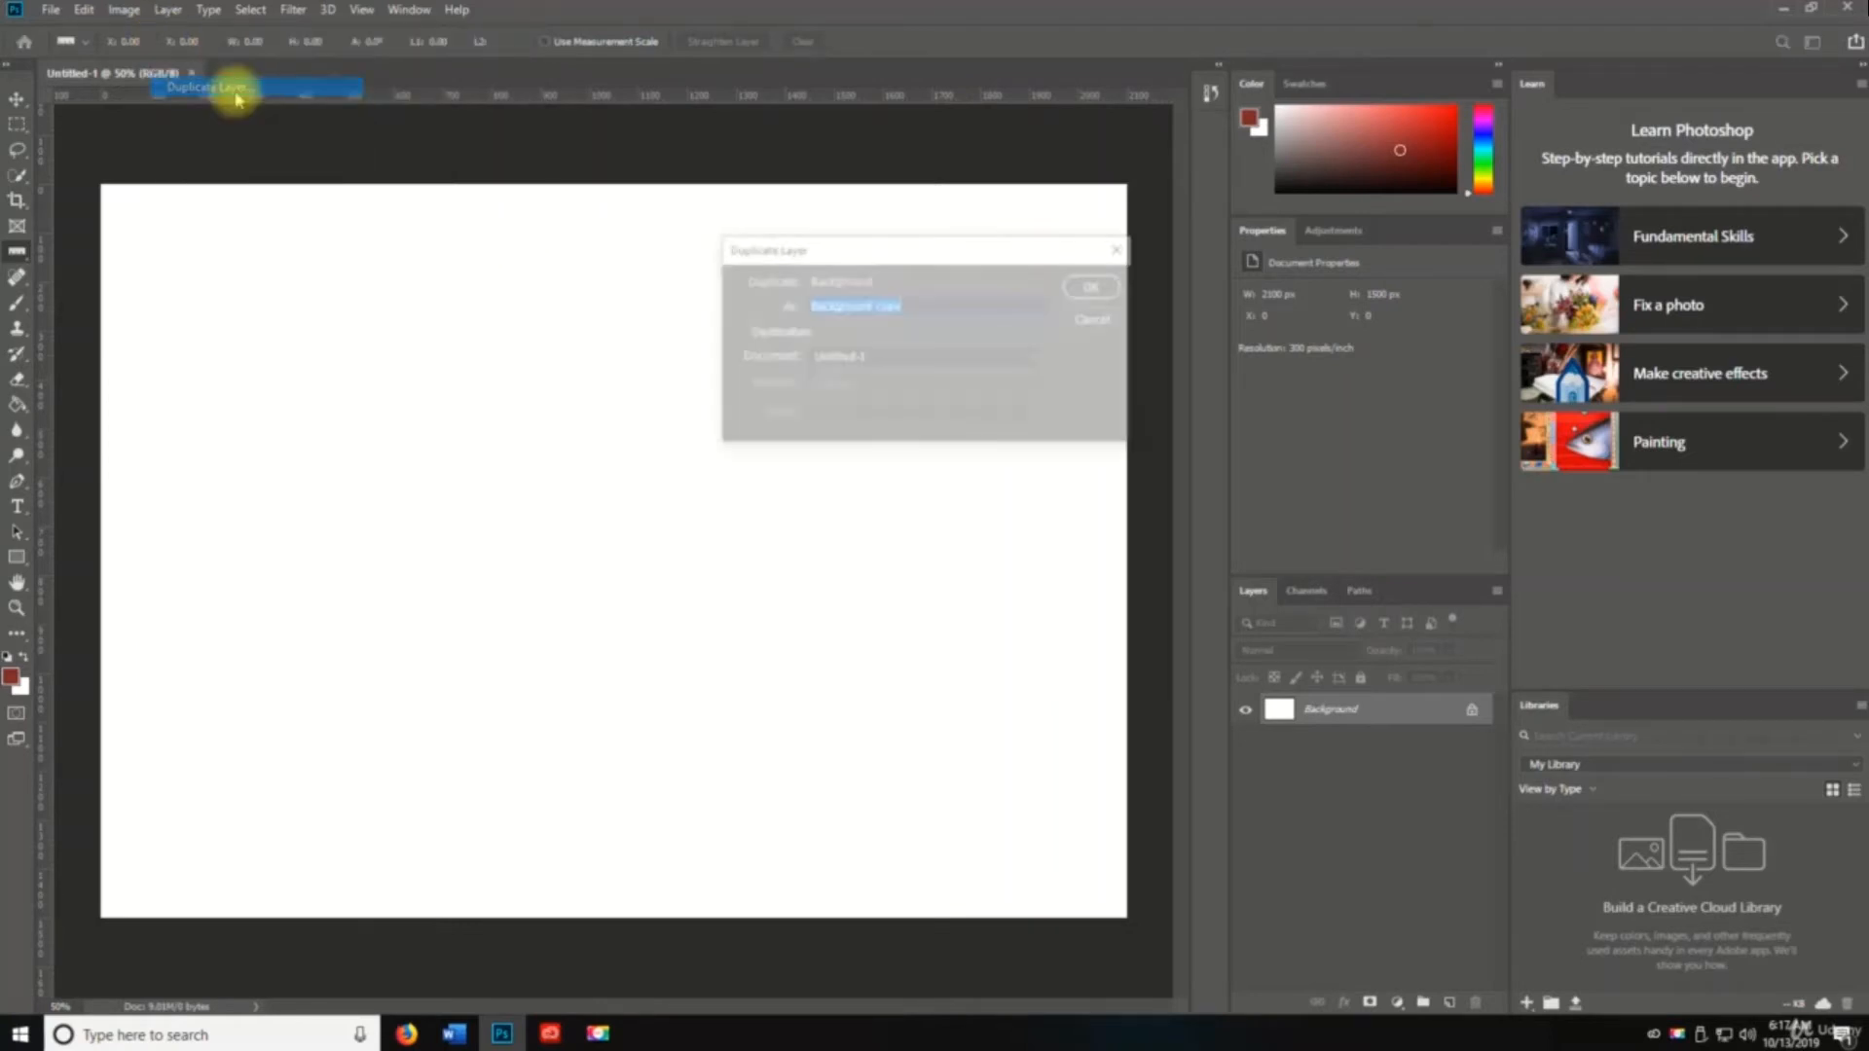
pyautogui.click(1092, 287)
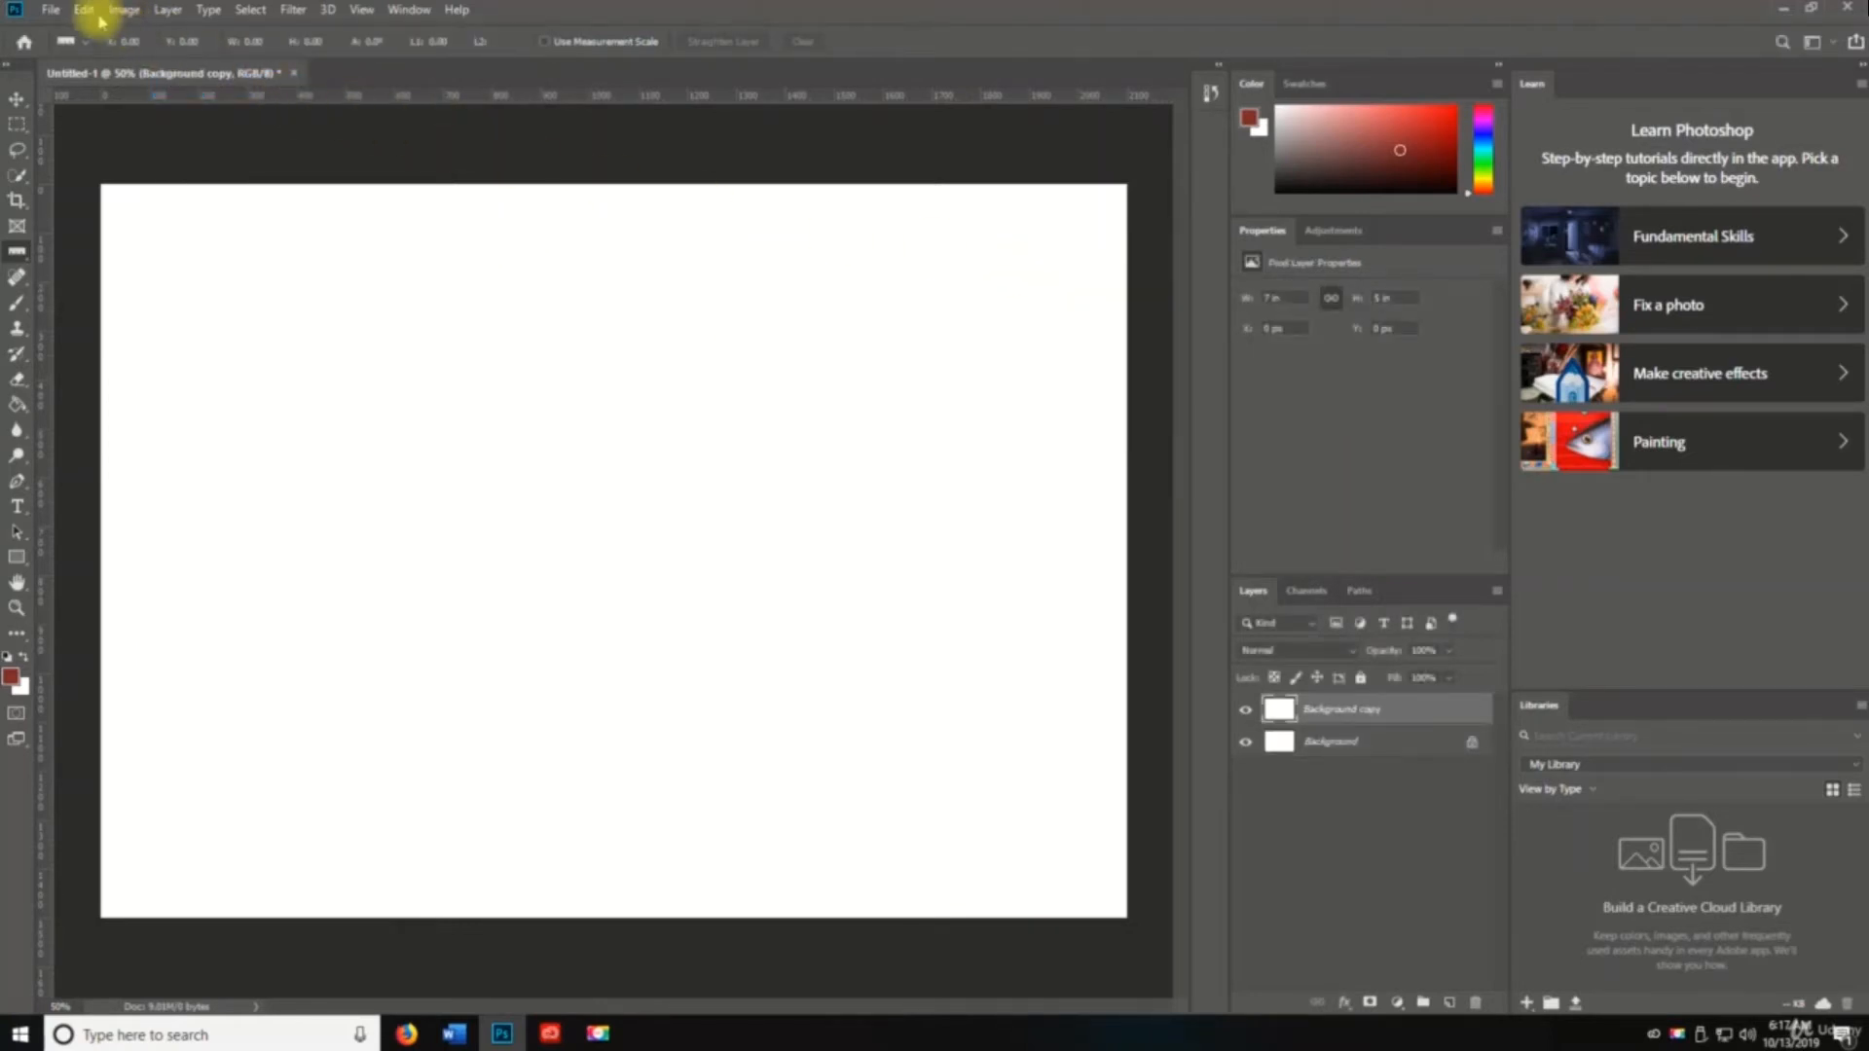
# Step: Review the available layer commands, including deletion, layer styles, fill layers and matting, and compare them with the Layers panel's own commands
pyautogui.click(167, 10)
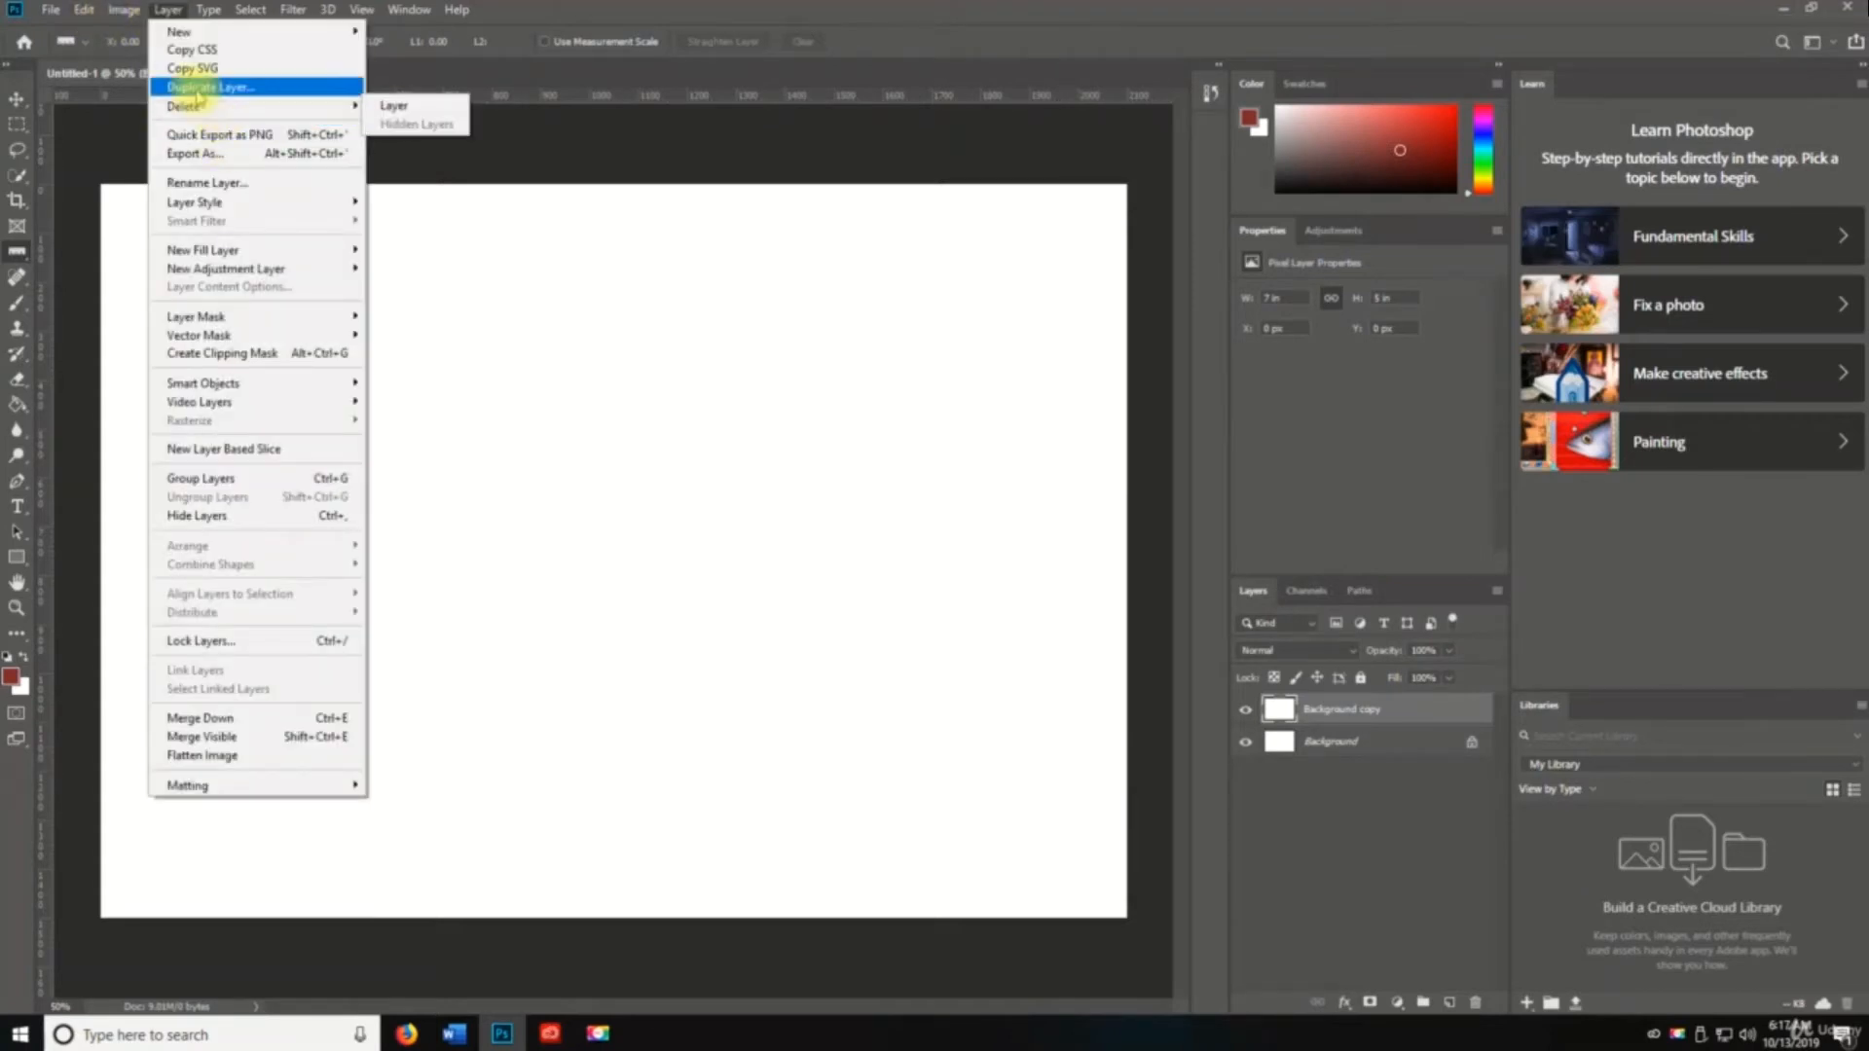
pyautogui.moveTo(204, 107)
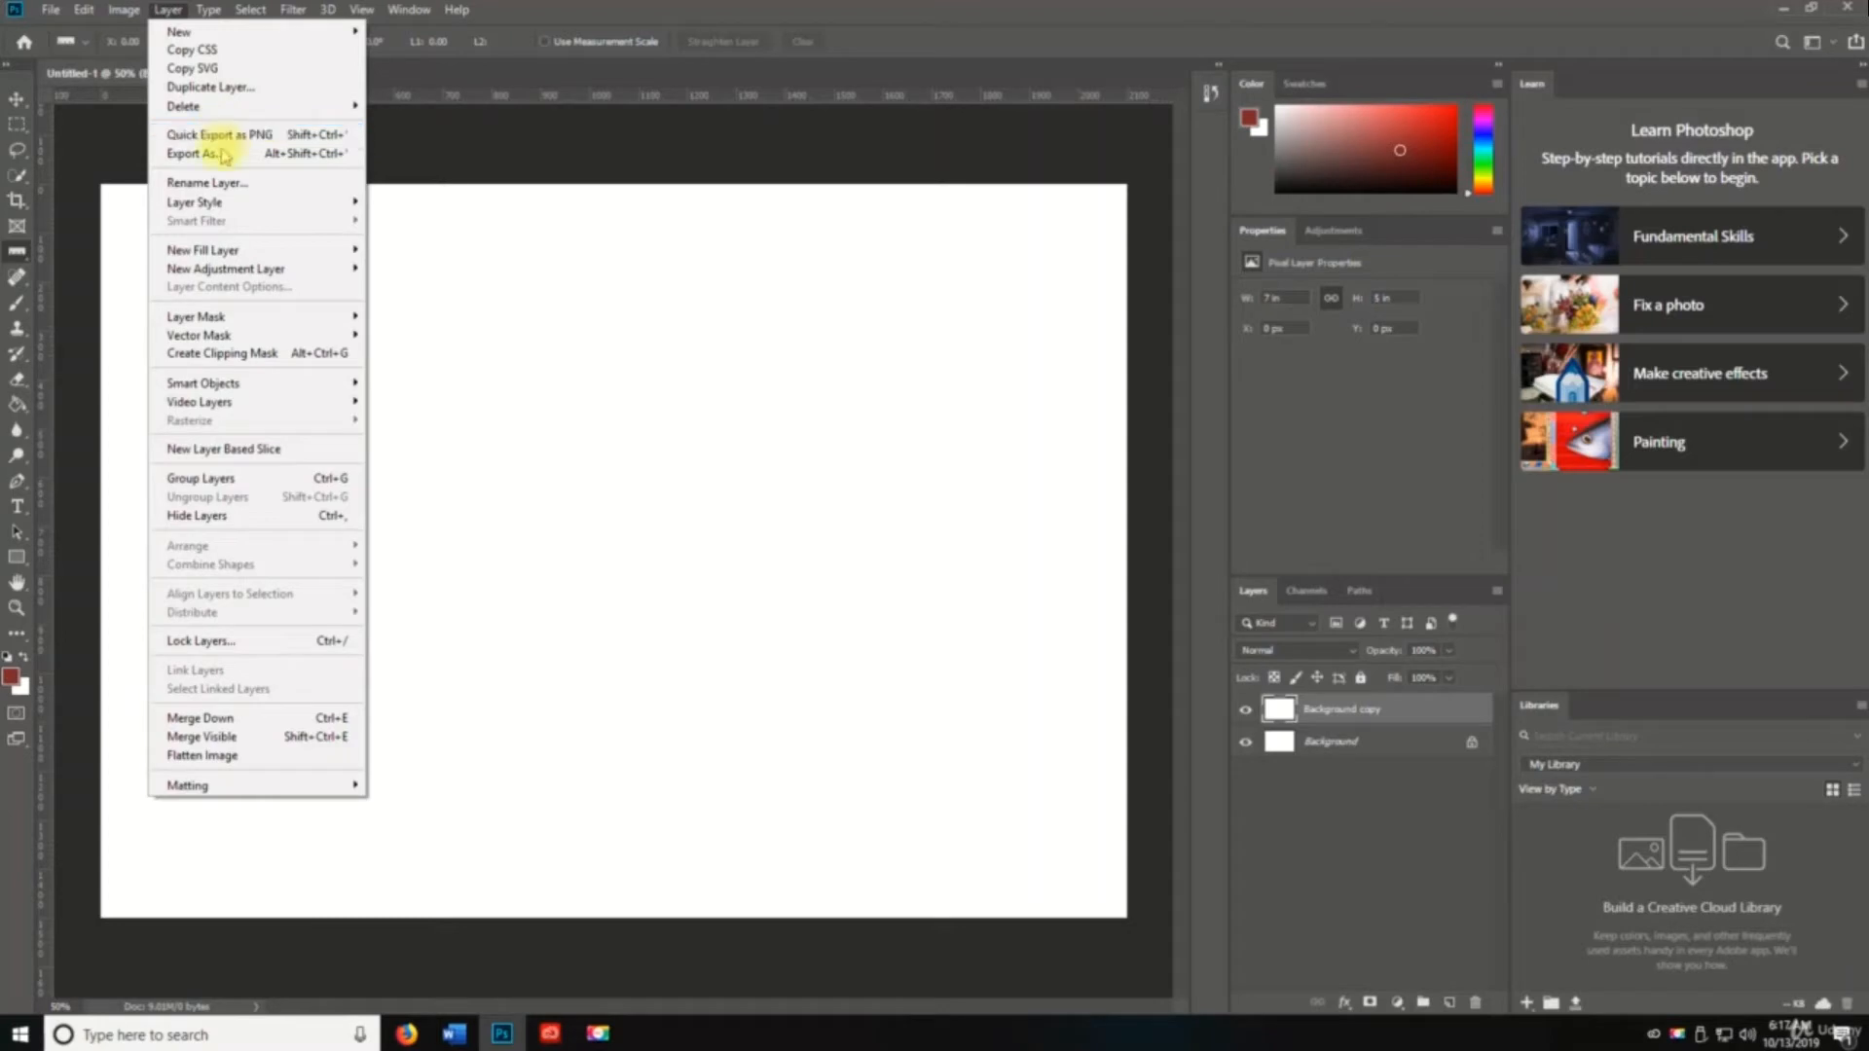
pyautogui.moveTo(219, 207)
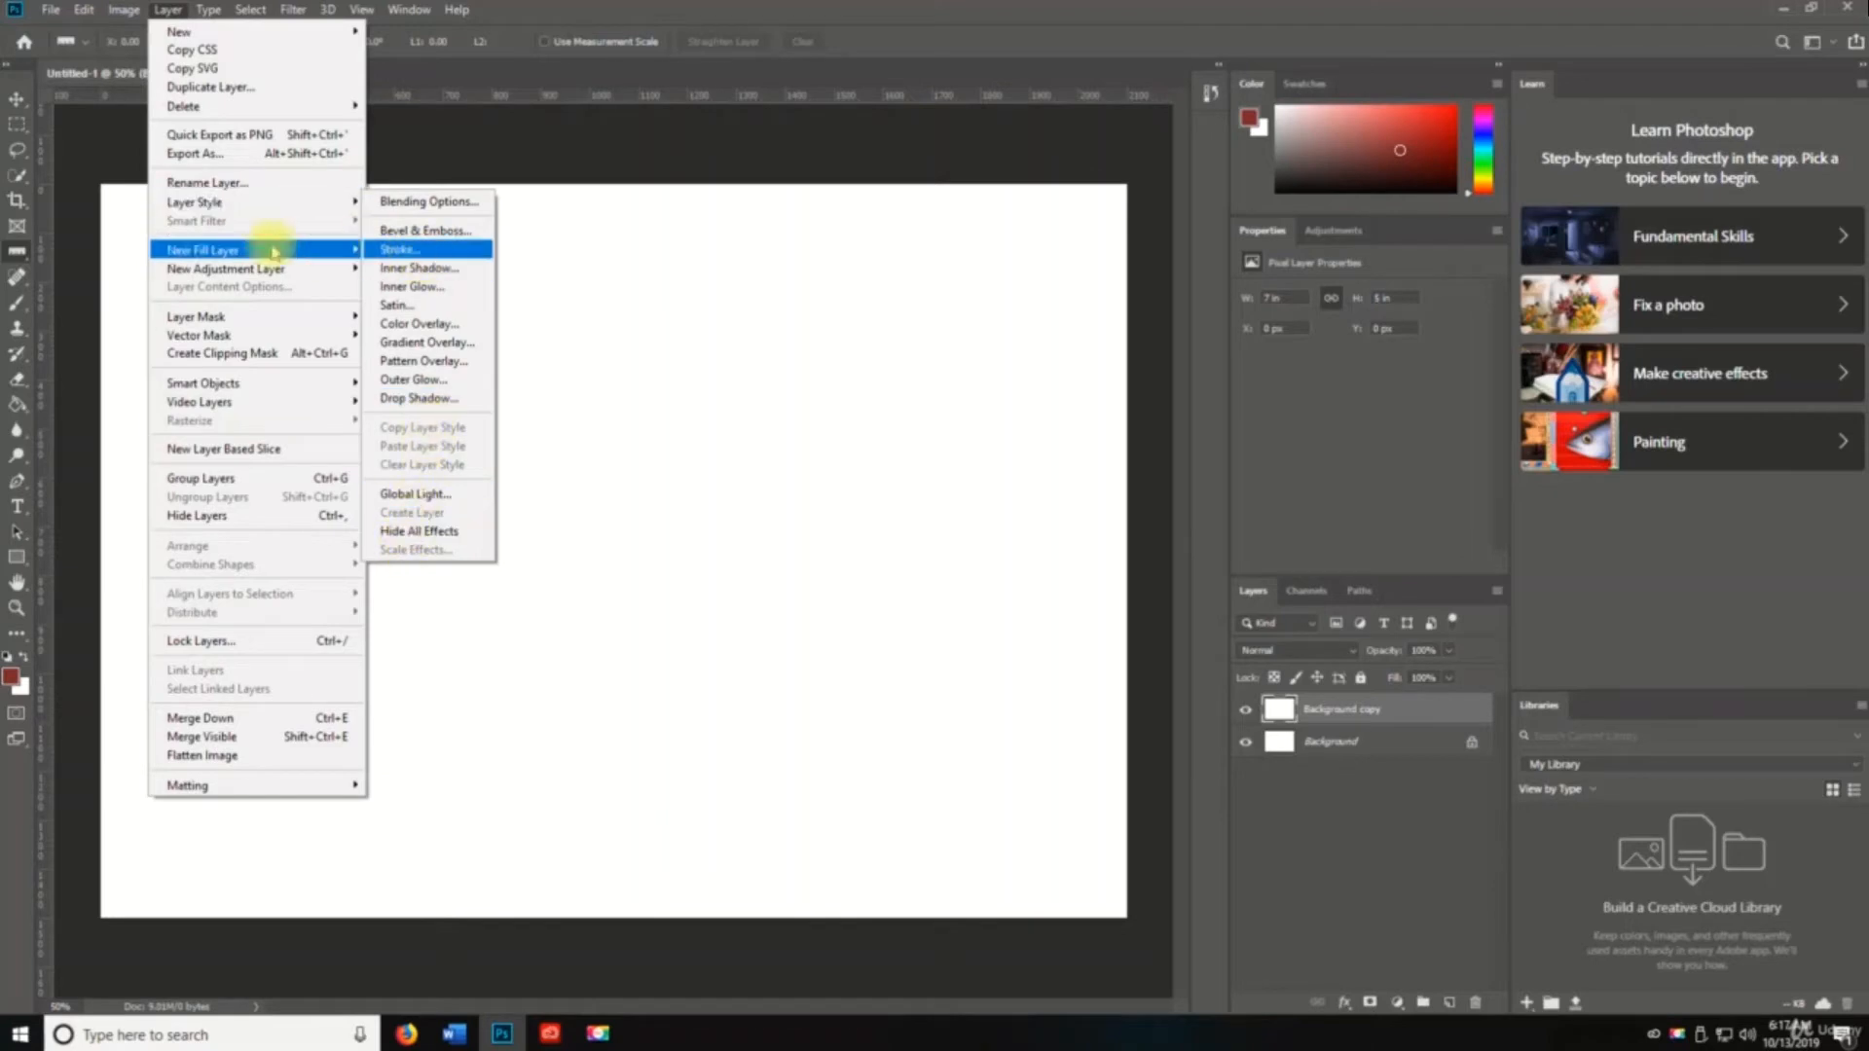
pyautogui.moveTo(204, 256)
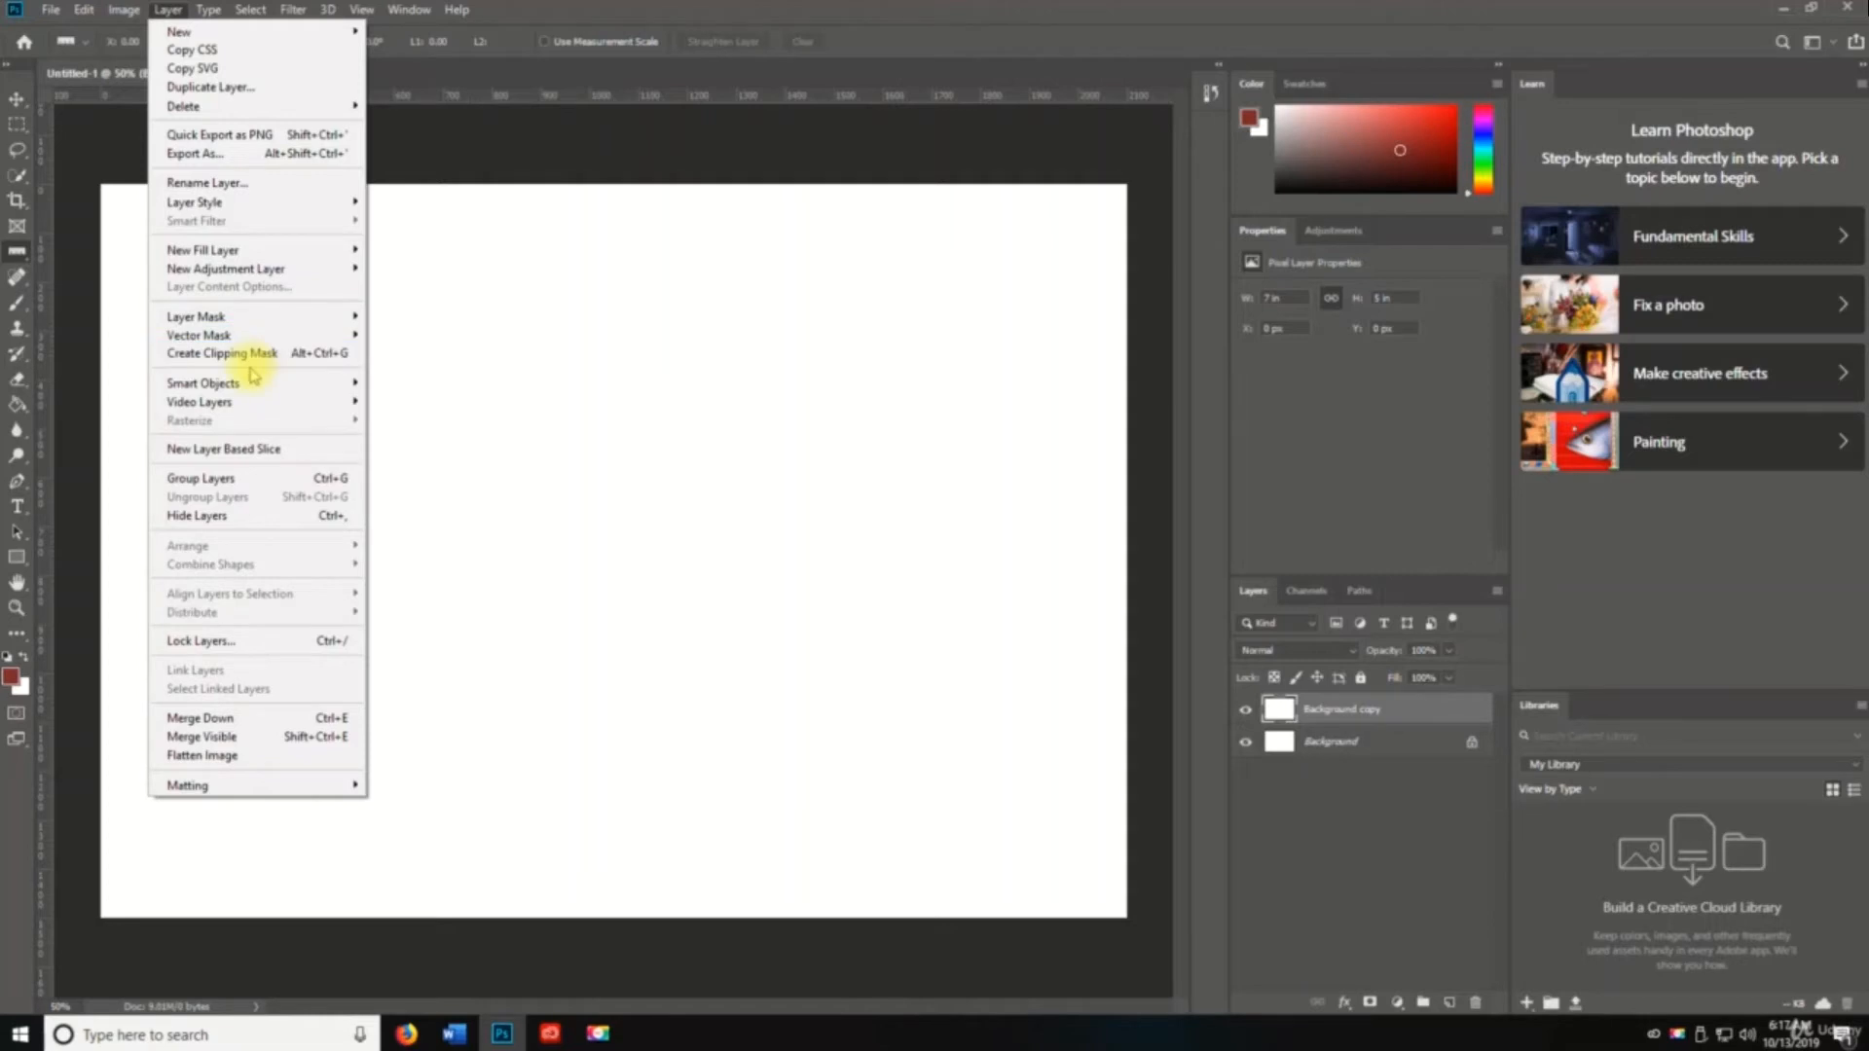
pyautogui.moveTo(232, 406)
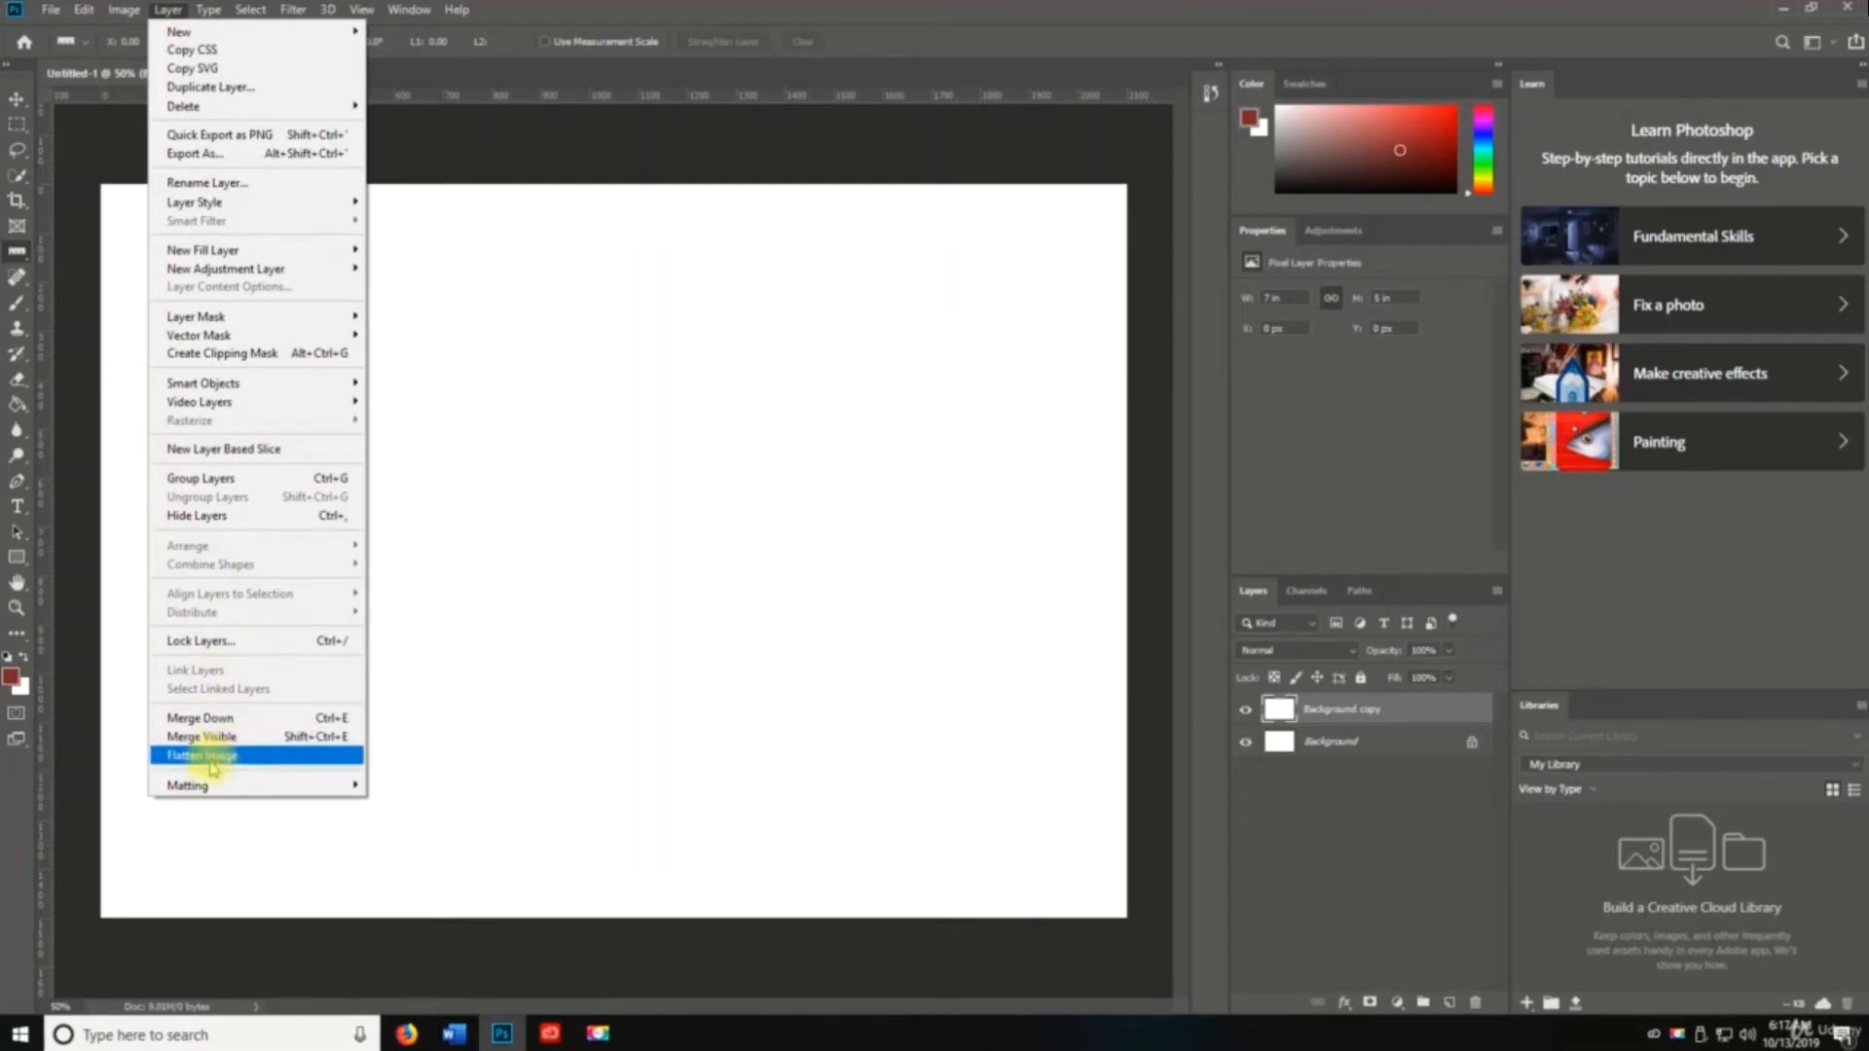
pyautogui.moveTo(209, 791)
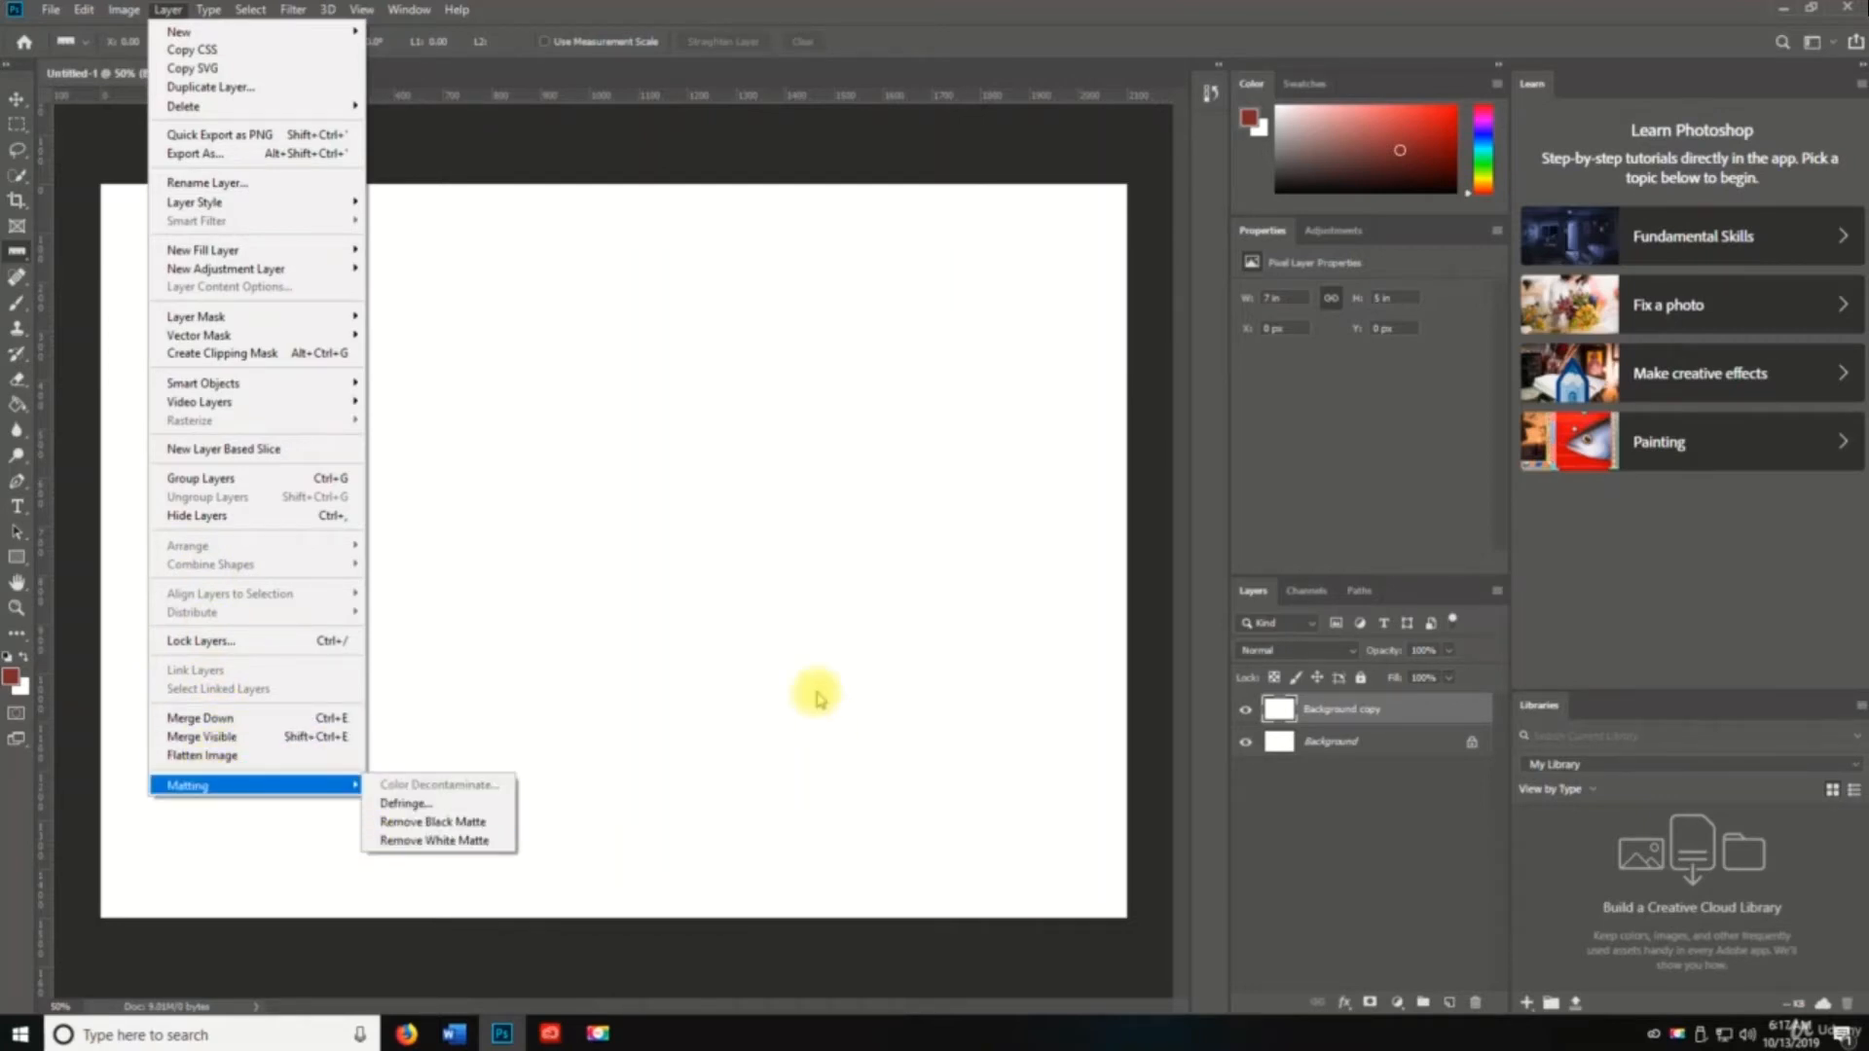
pyautogui.click(671, 547)
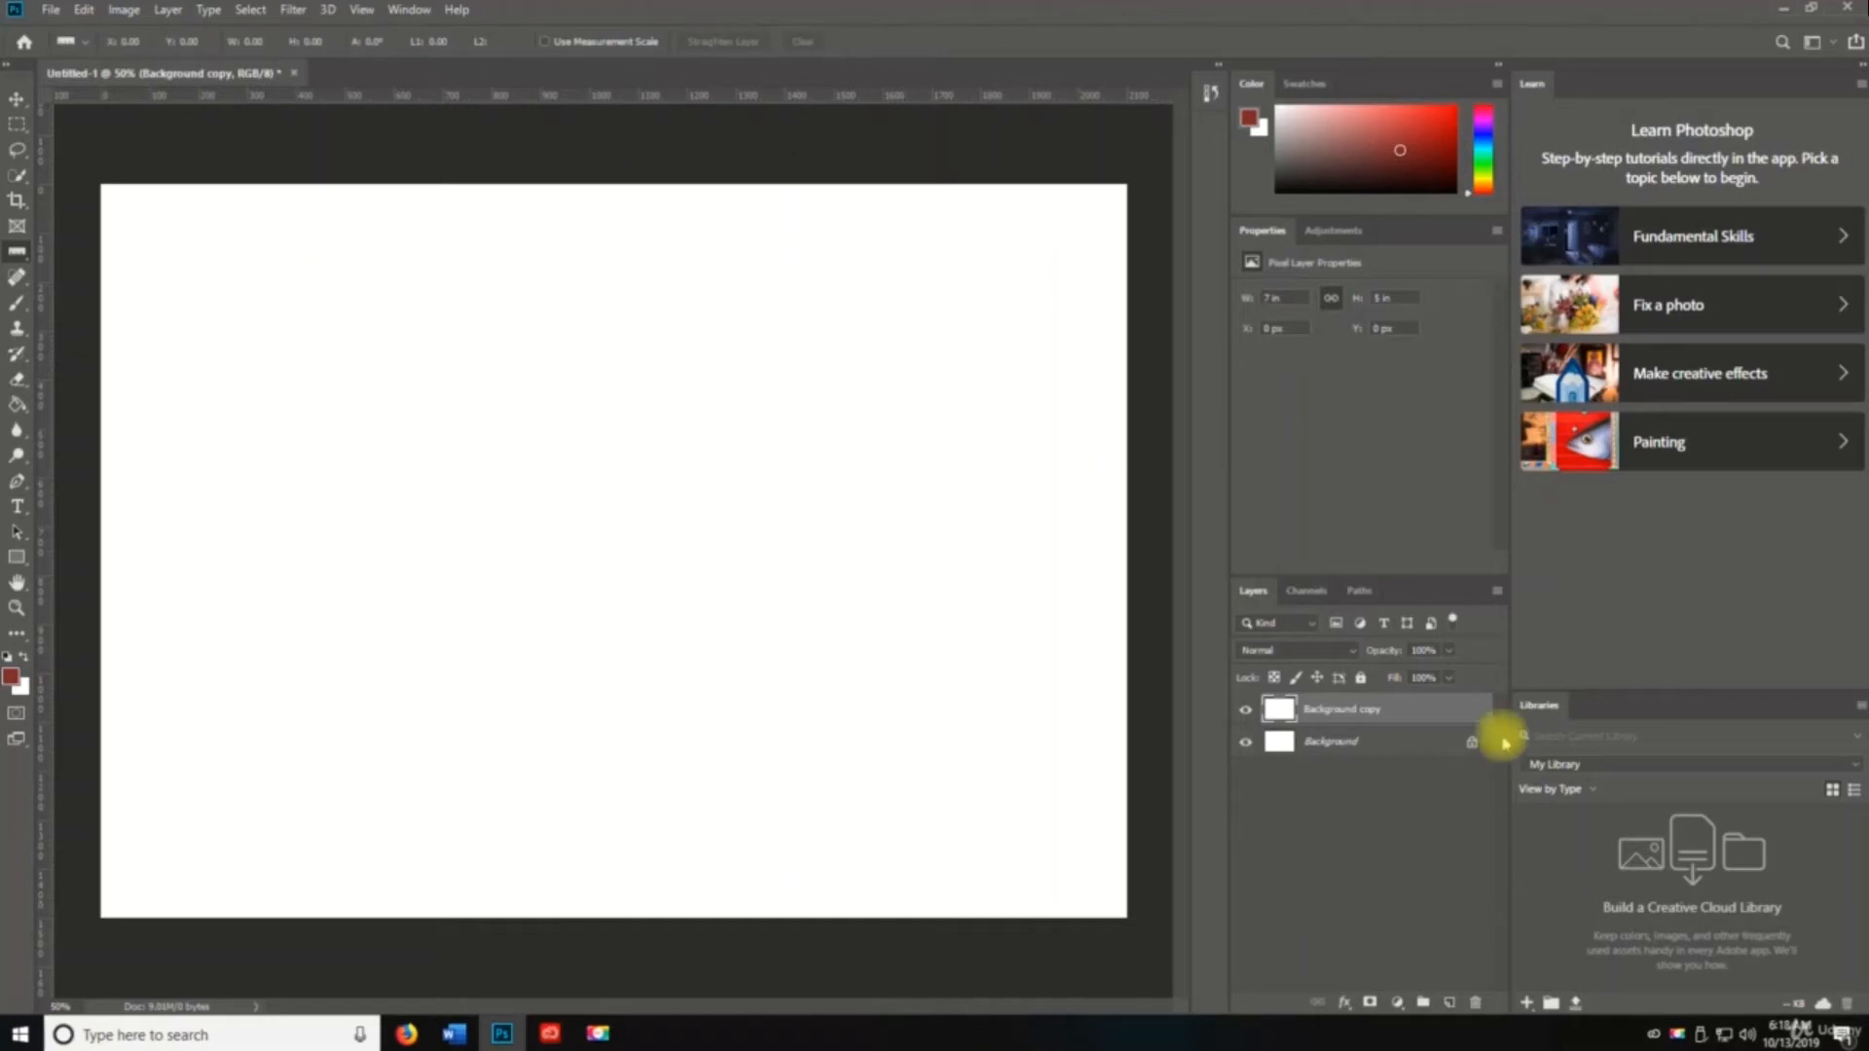
pyautogui.click(1496, 590)
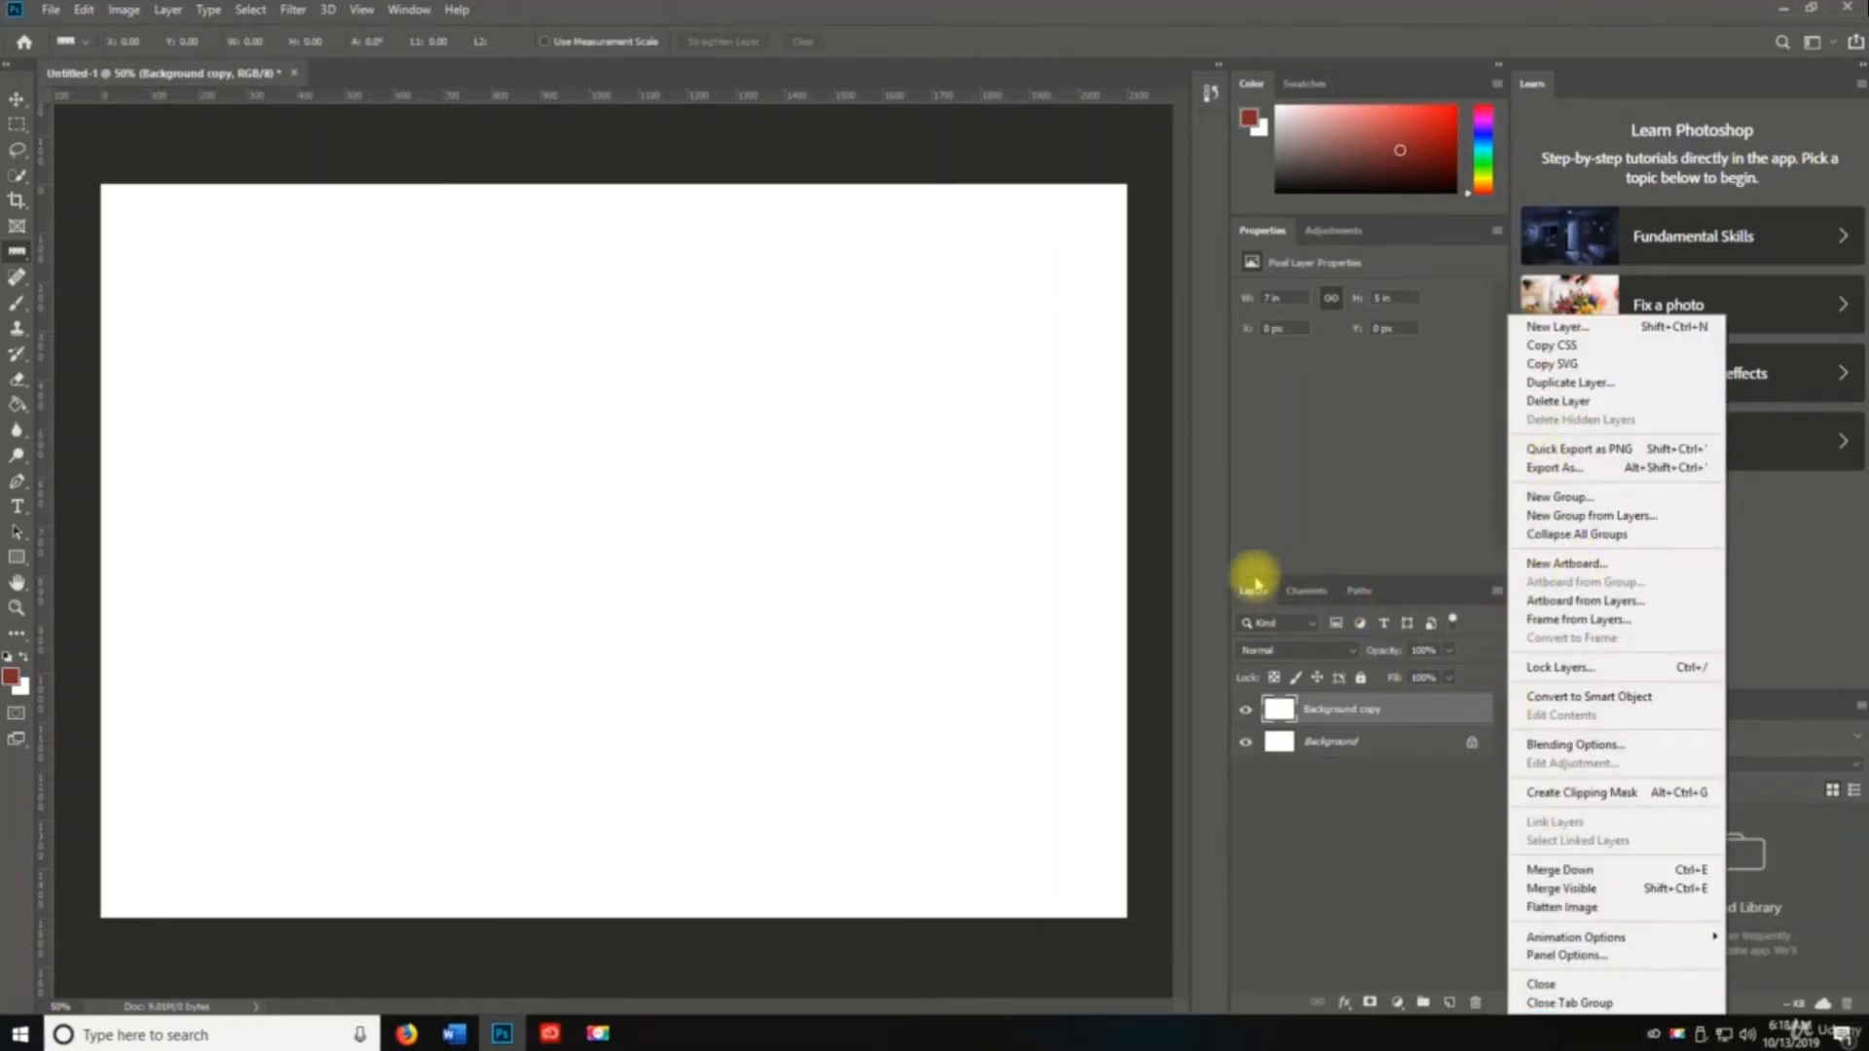
pyautogui.click(163, 12)
pyautogui.click(163, 12)
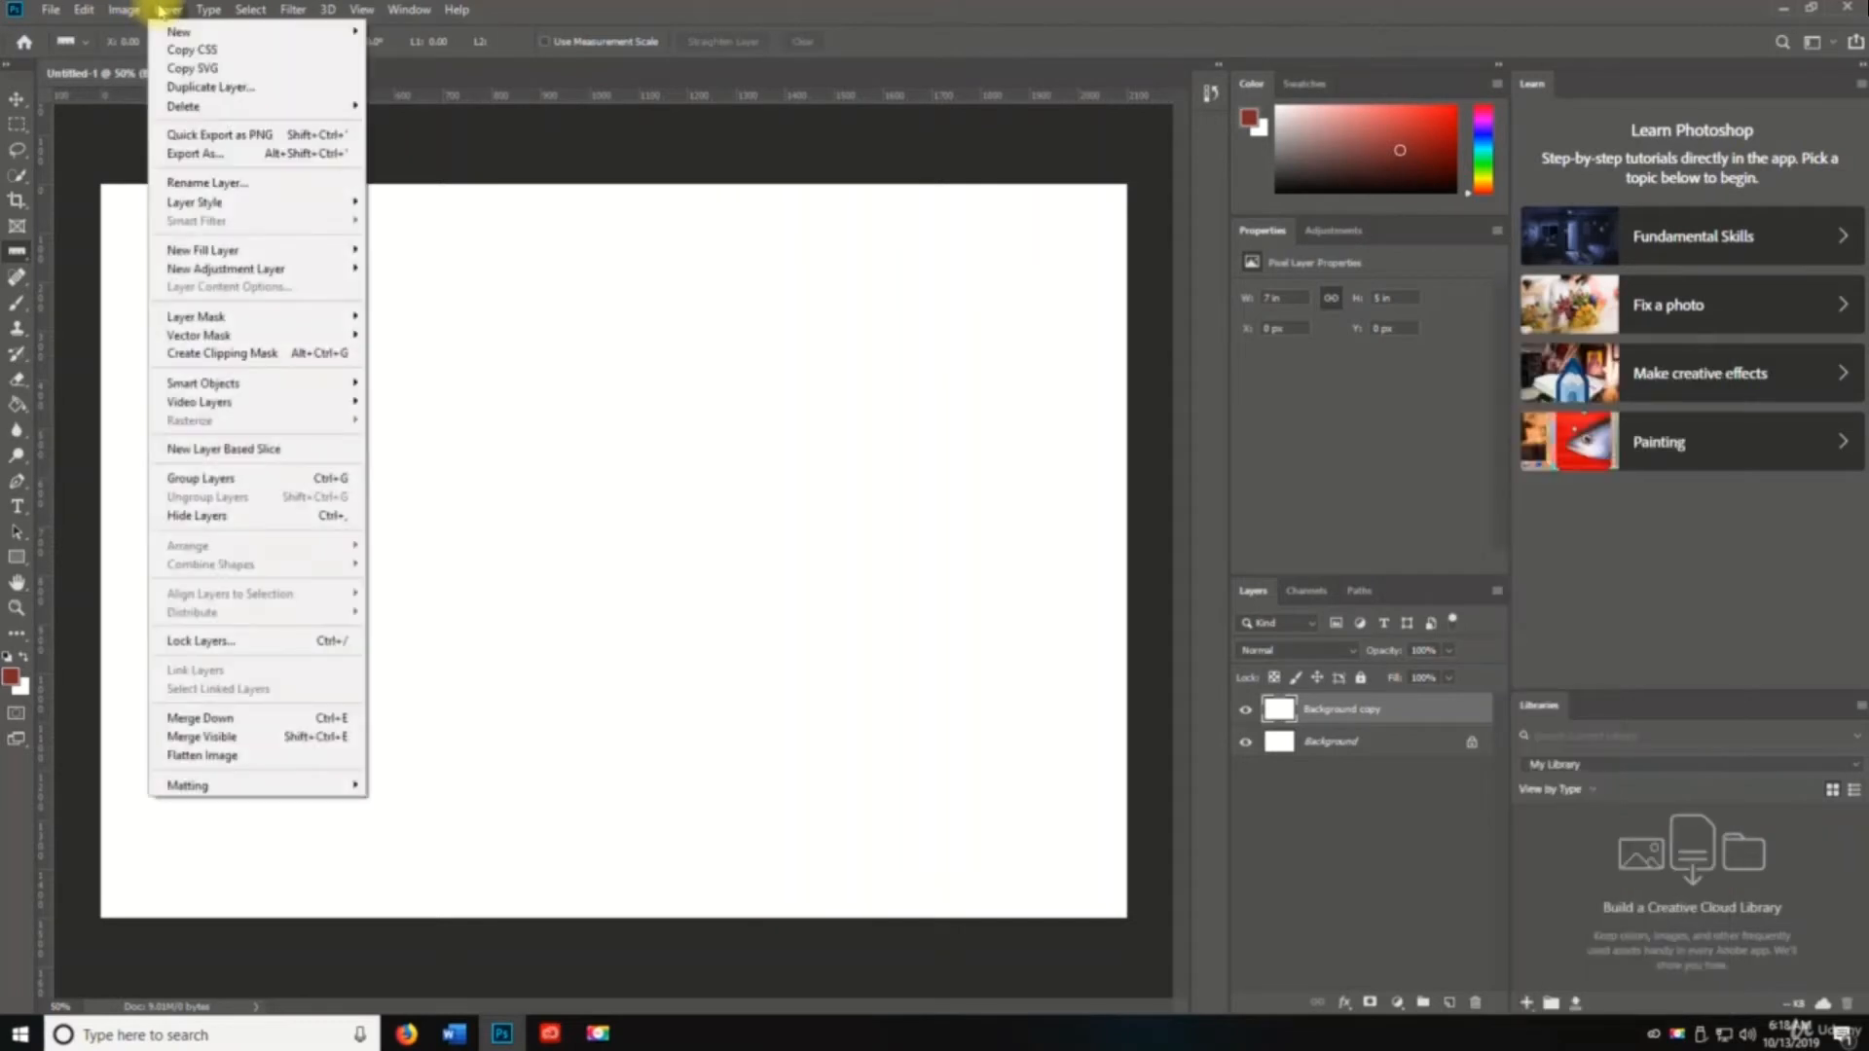
pyautogui.click(178, 7)
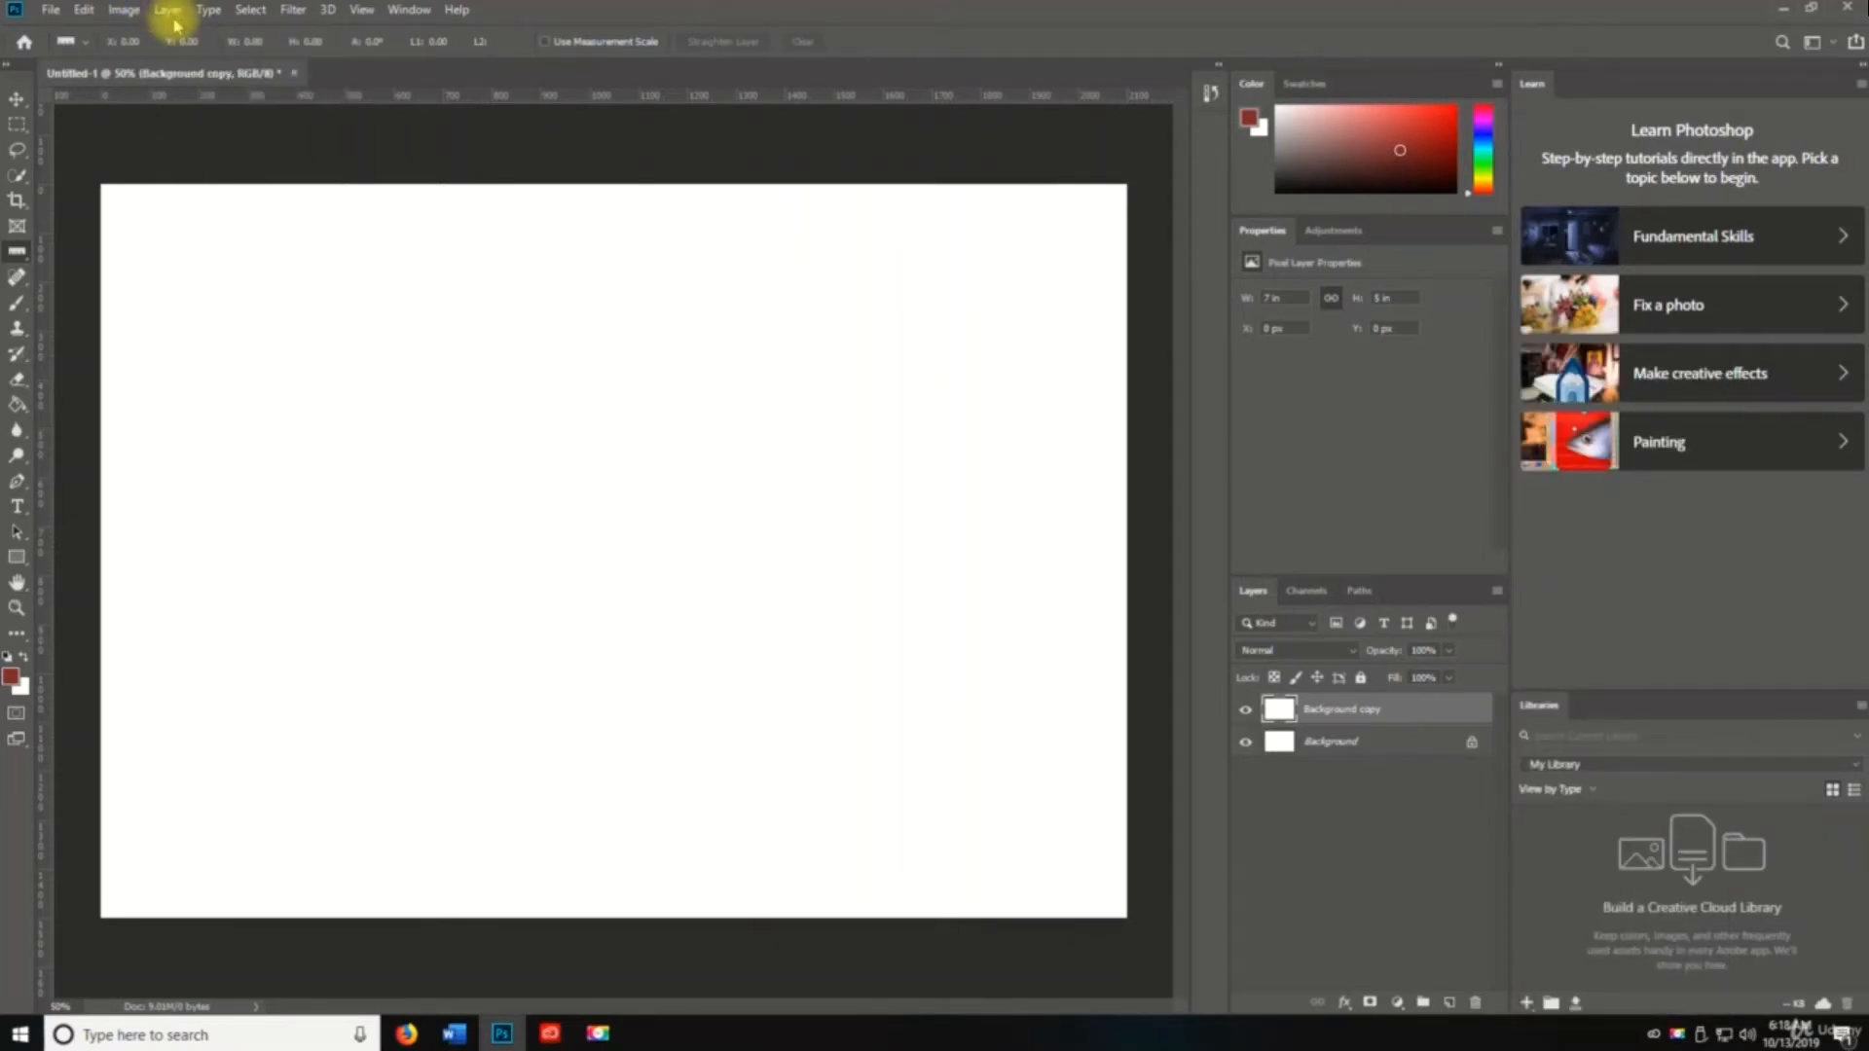
pyautogui.click(1496, 590)
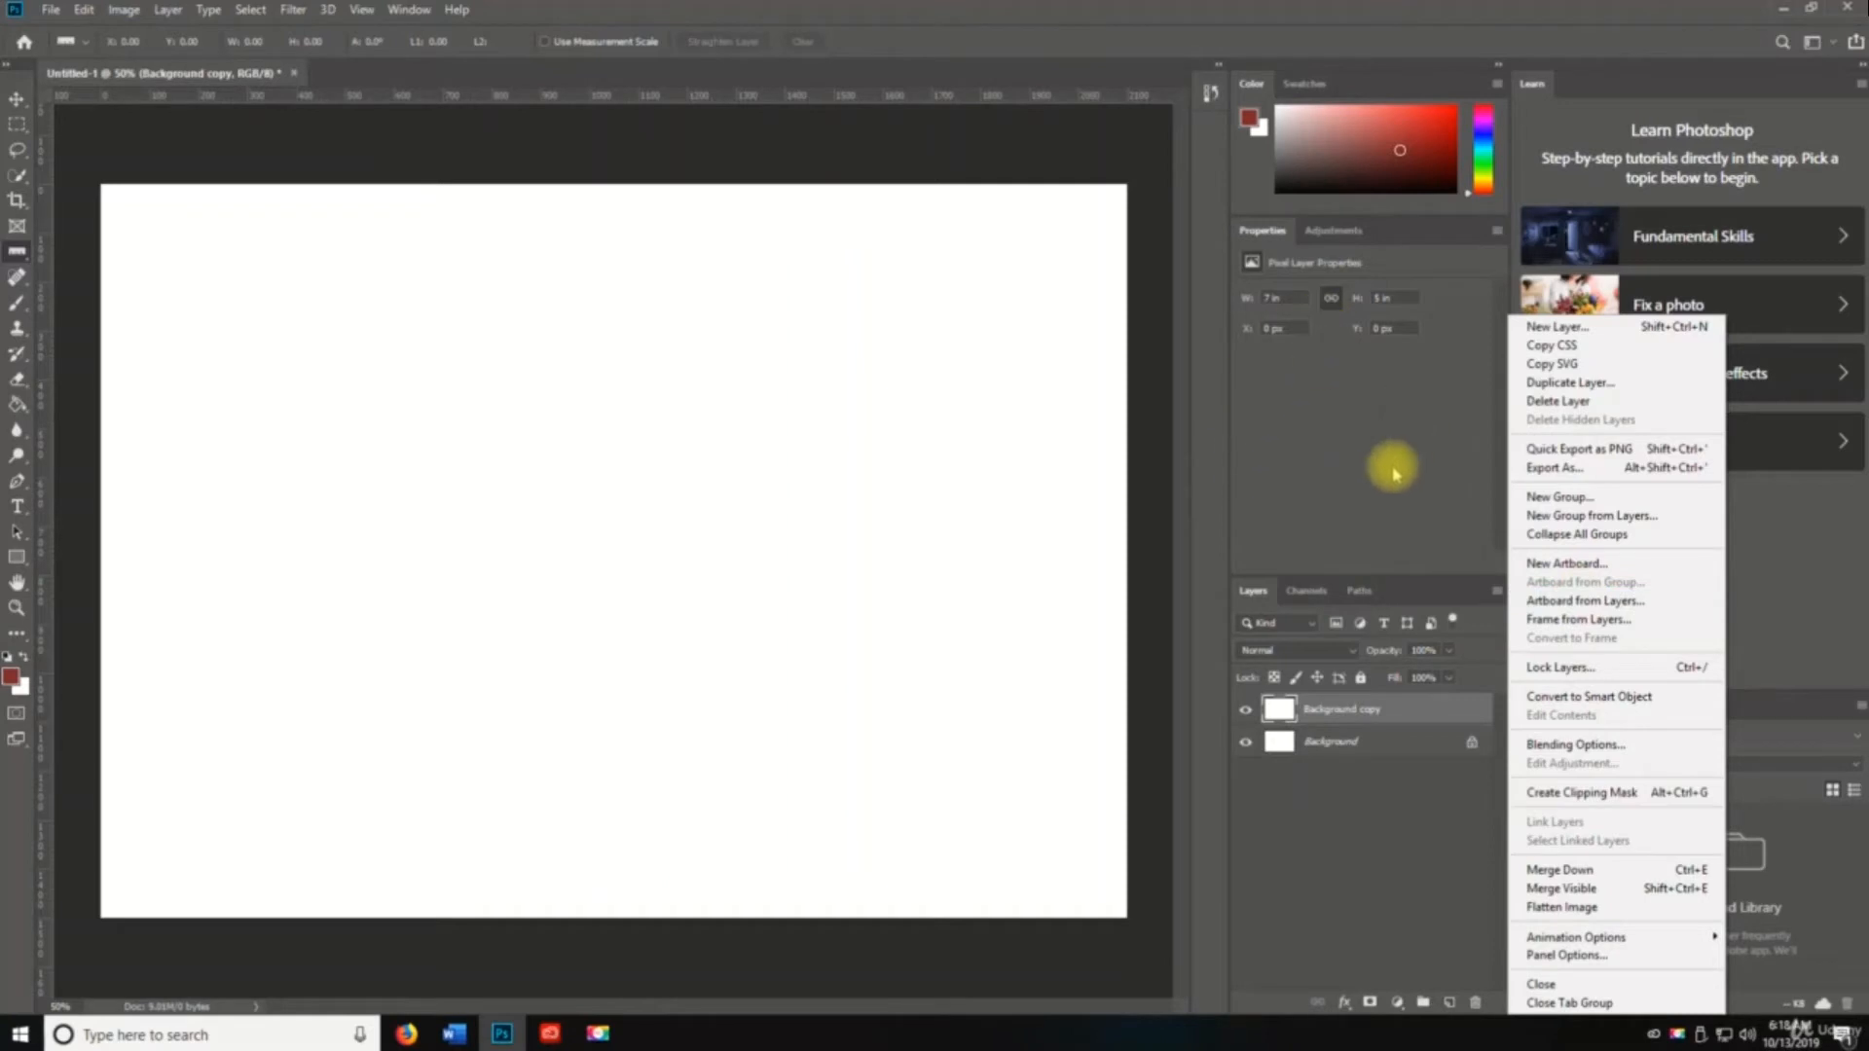
pyautogui.click(1380, 536)
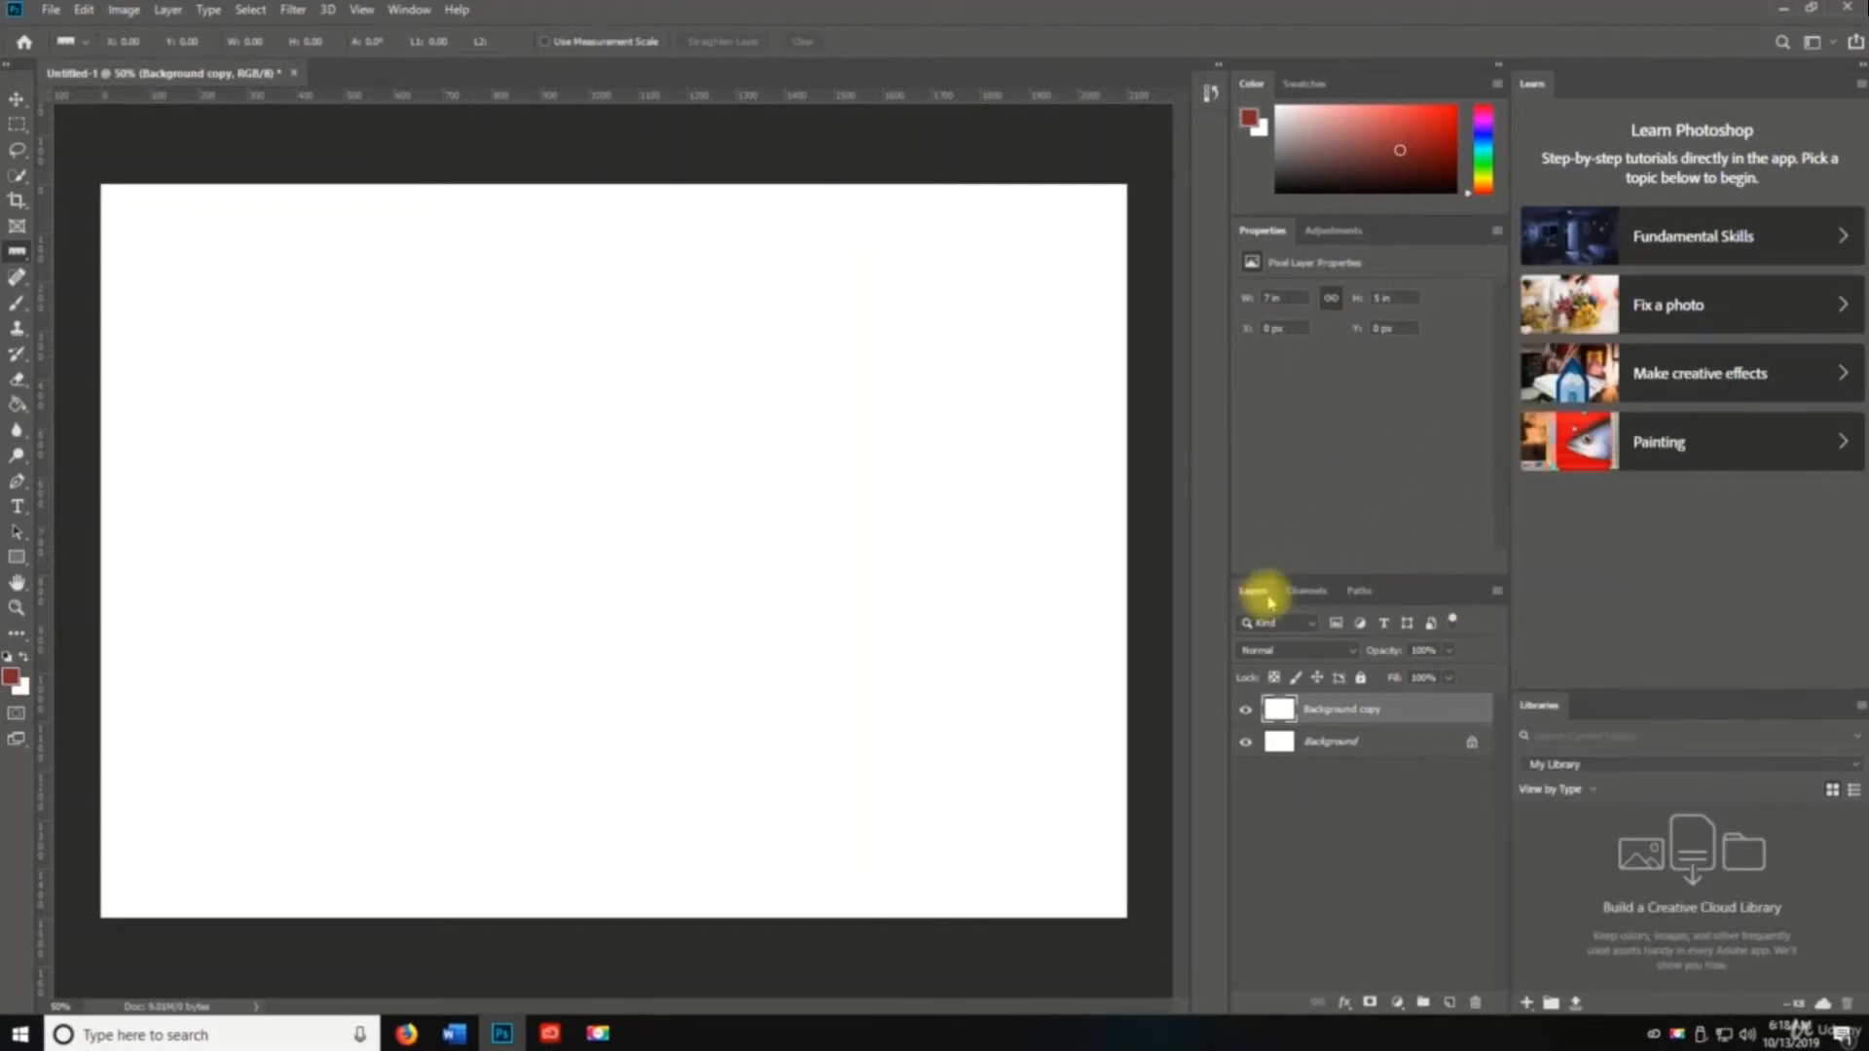
# Step: Undock the Layers panel and clear the workspace of all other panels, leaving Layers floating beside the canvas's upper right
pyautogui.moveTo(1252, 591); pyautogui.dragTo(538, 342)
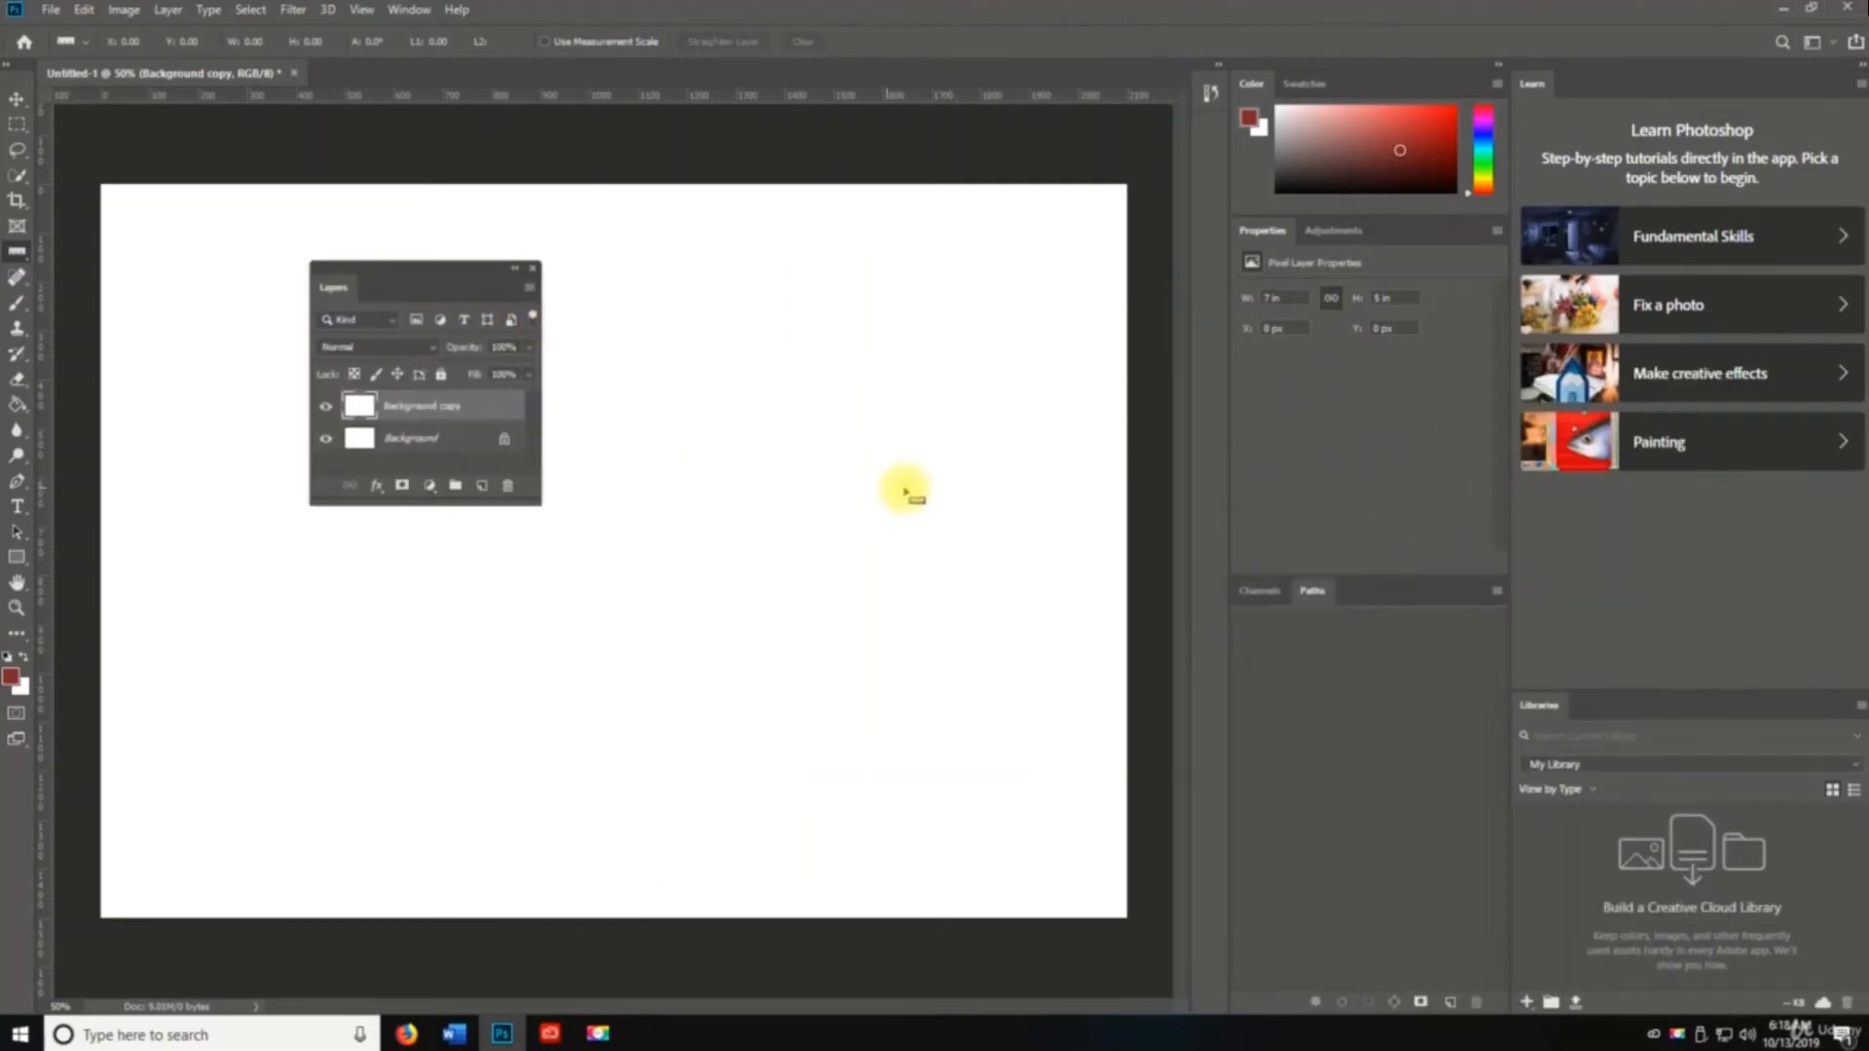
pyautogui.press('Tab')
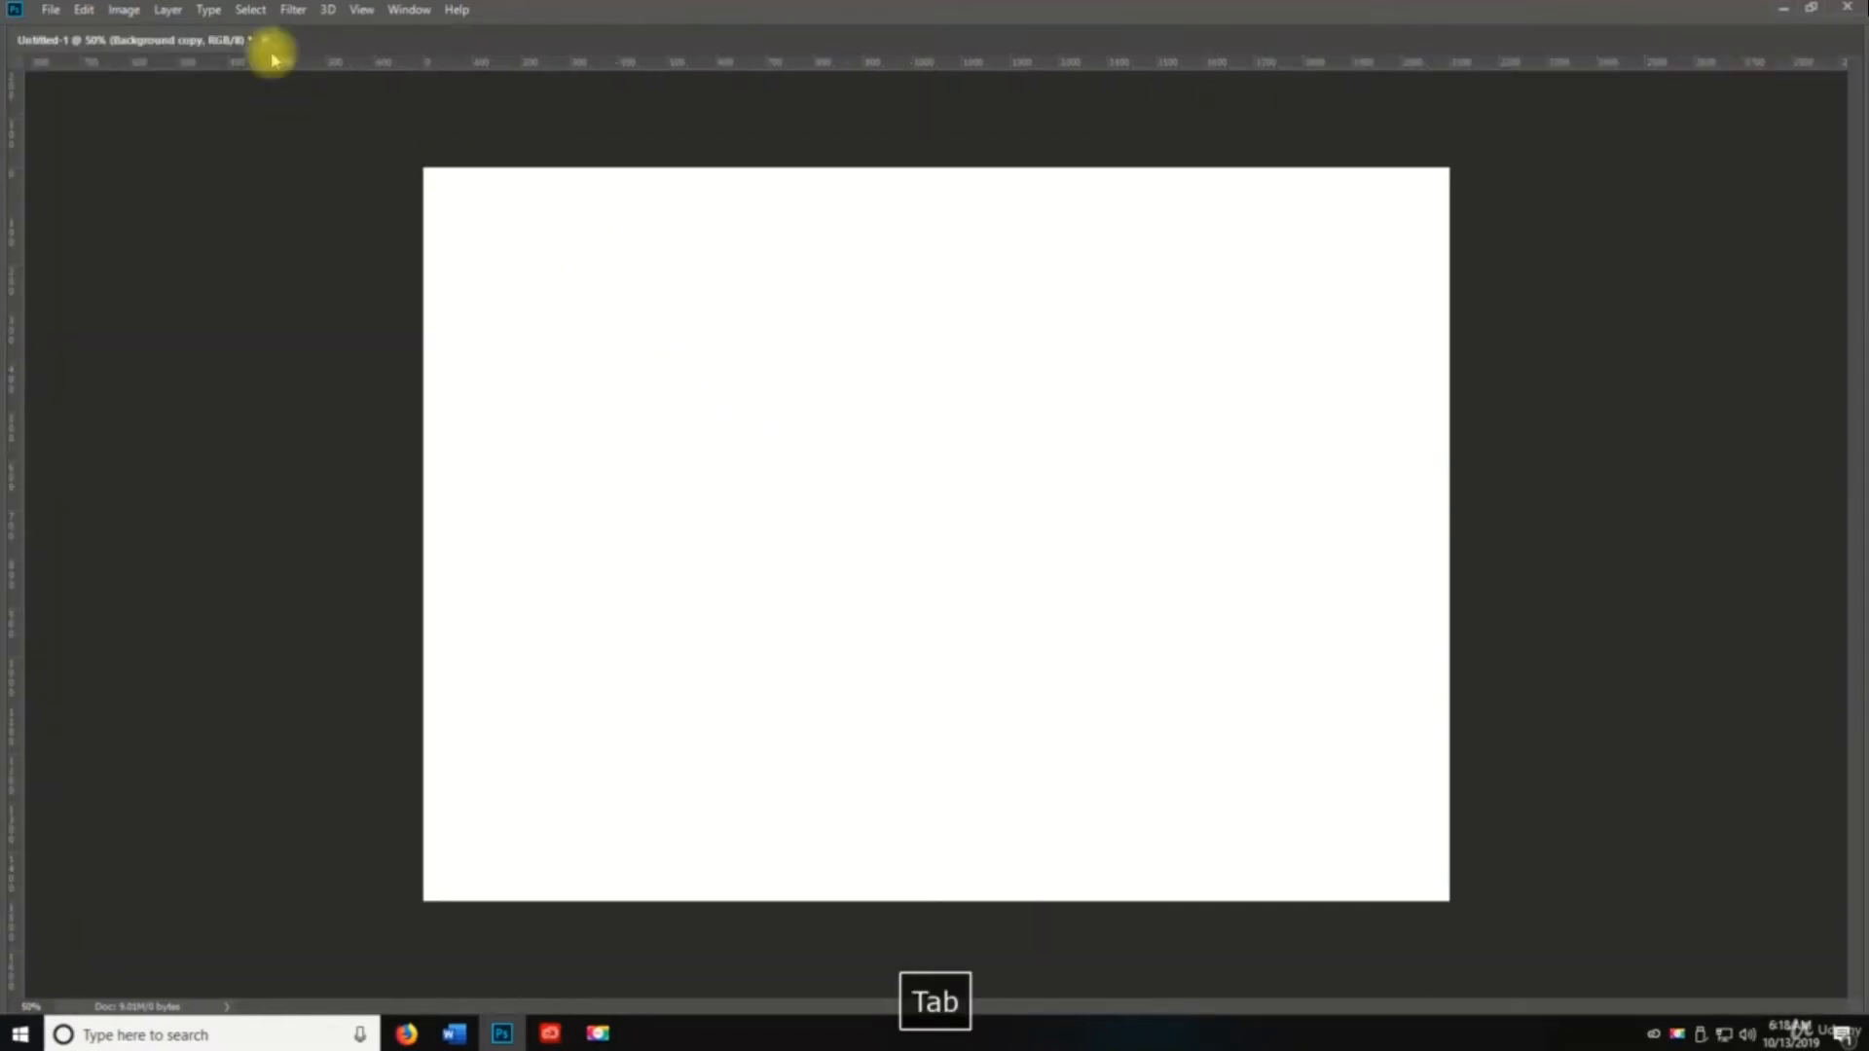
pyautogui.click(401, 12)
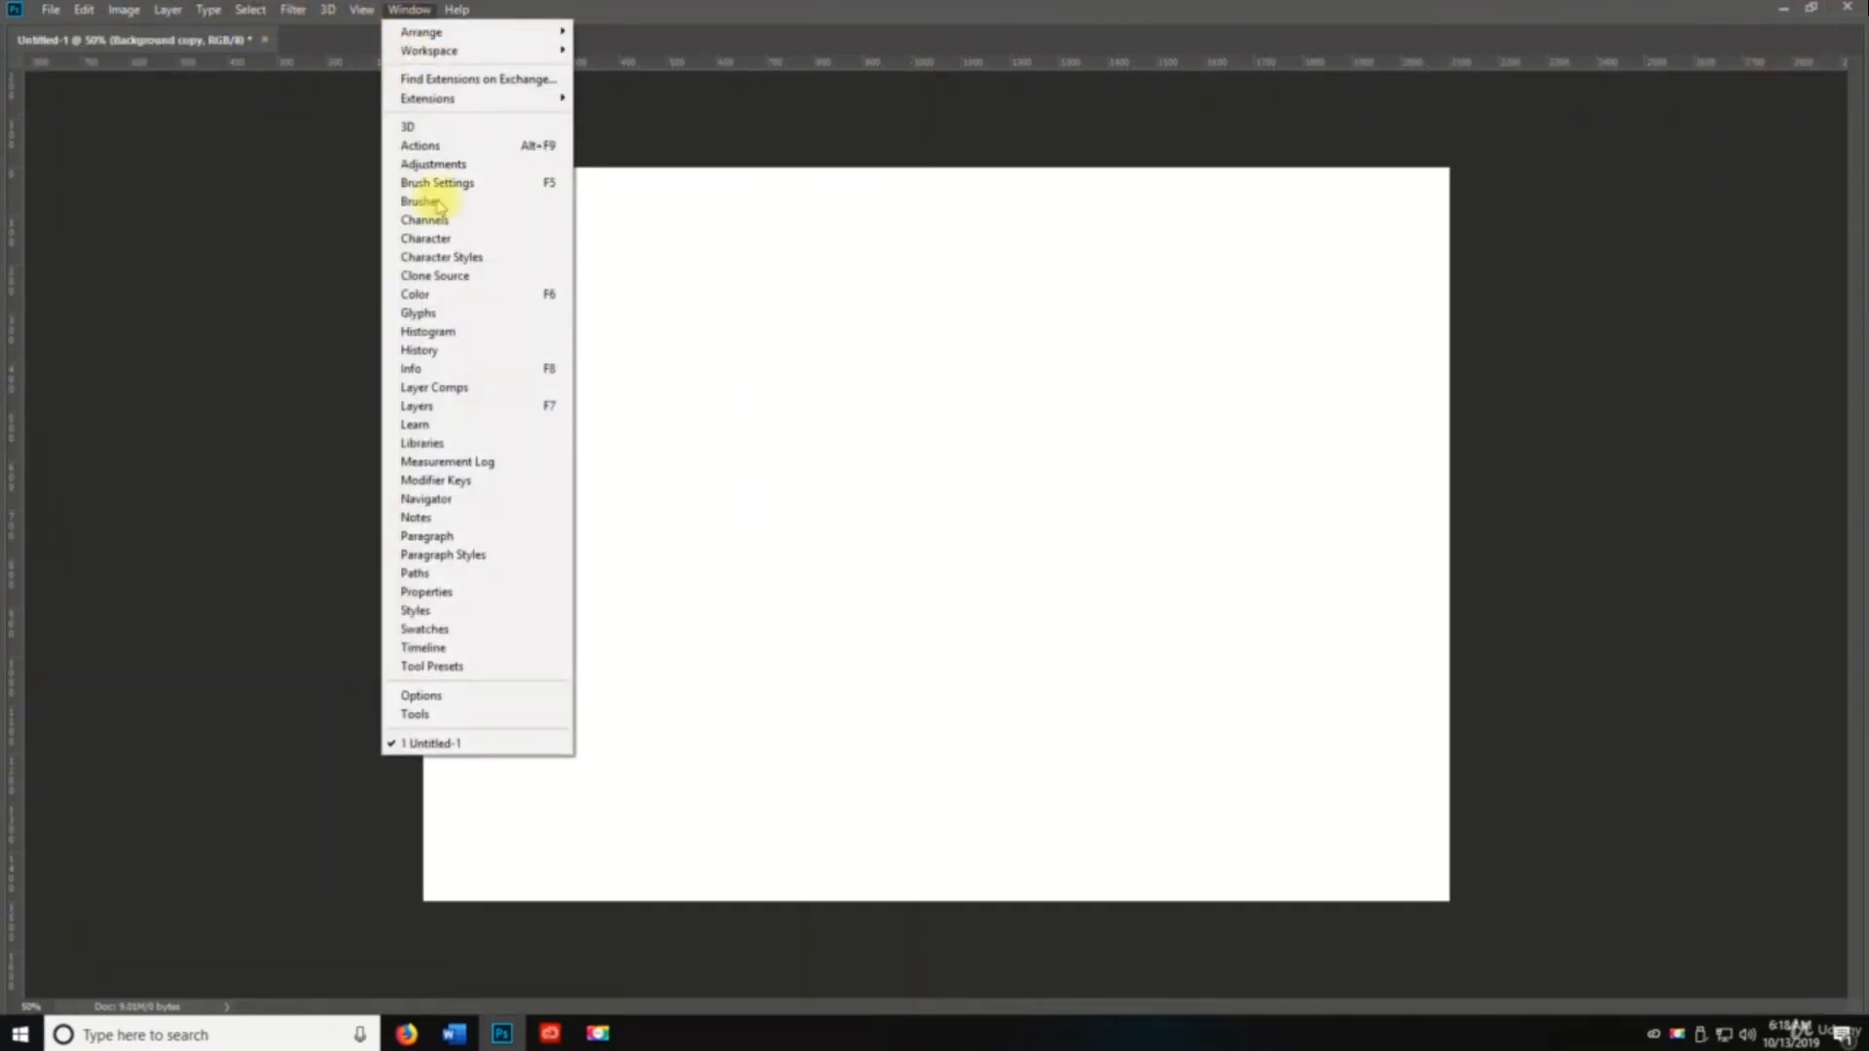
pyautogui.click(437, 406)
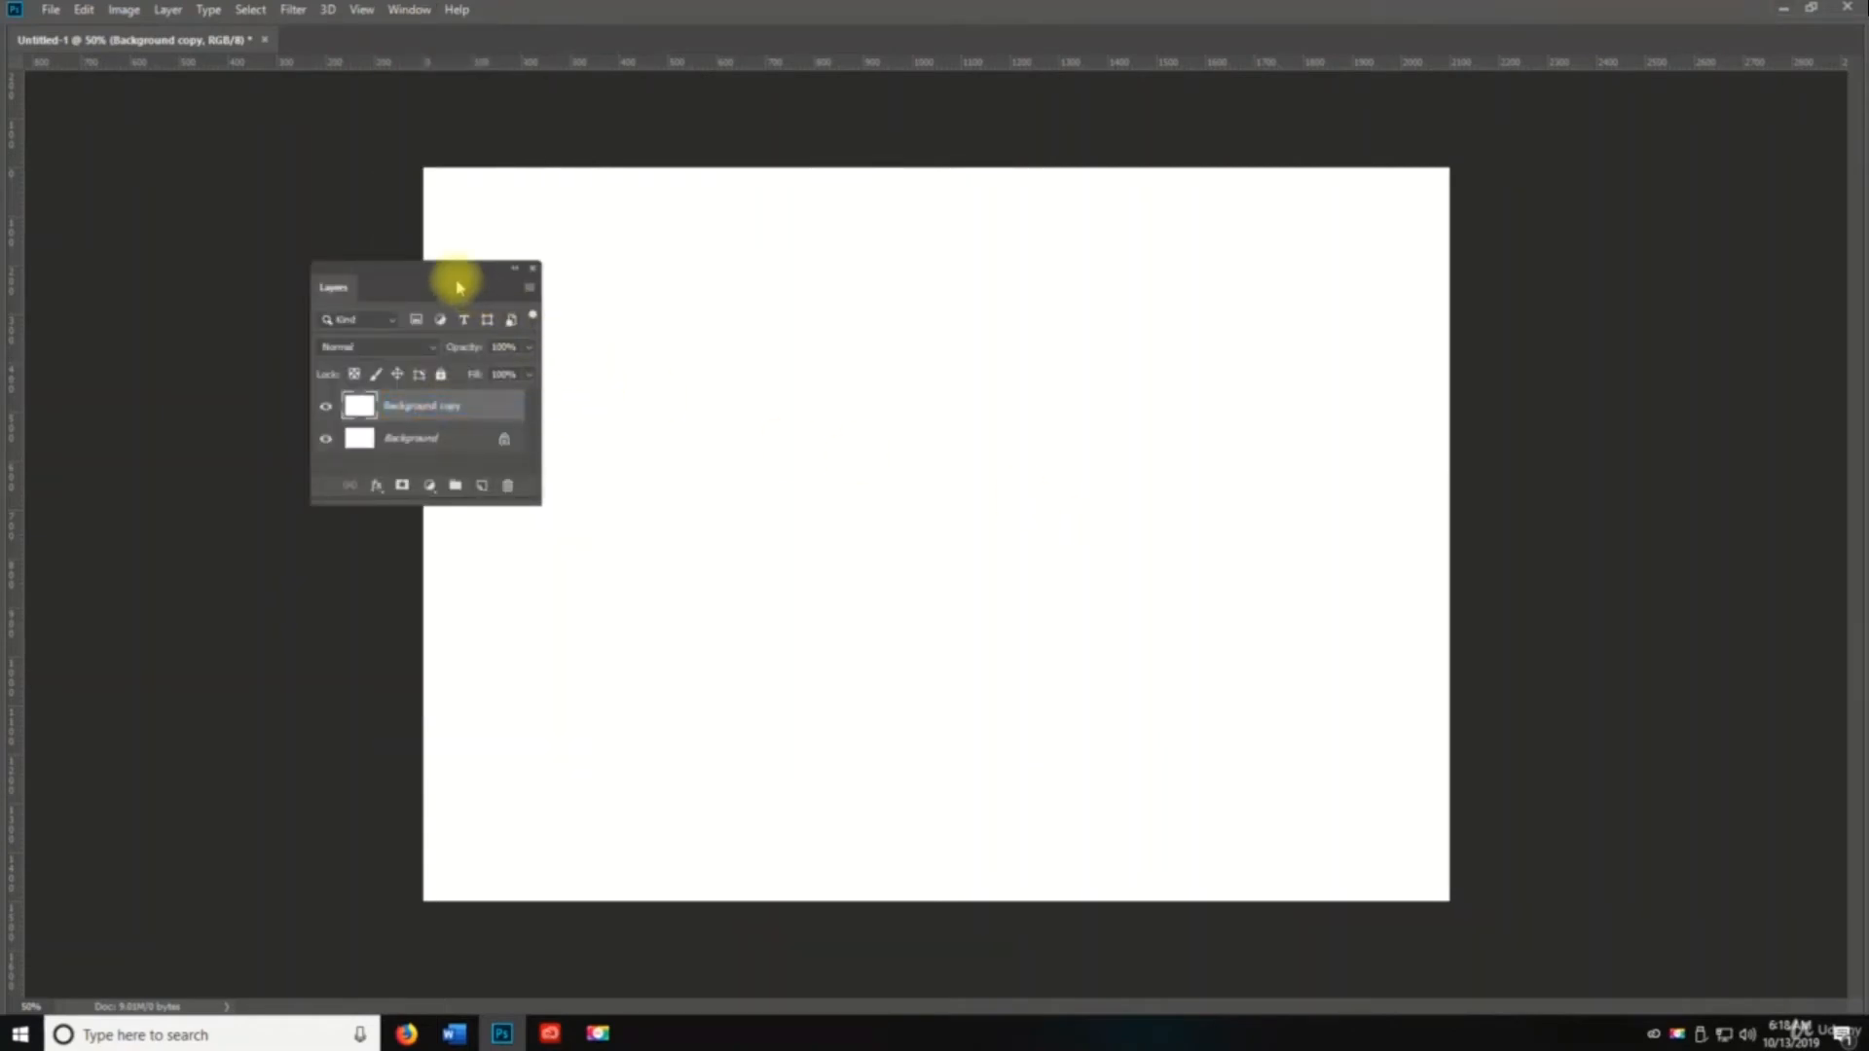
pyautogui.moveTo(457, 276); pyautogui.dragTo(1697, 171)
pyautogui.press('space')
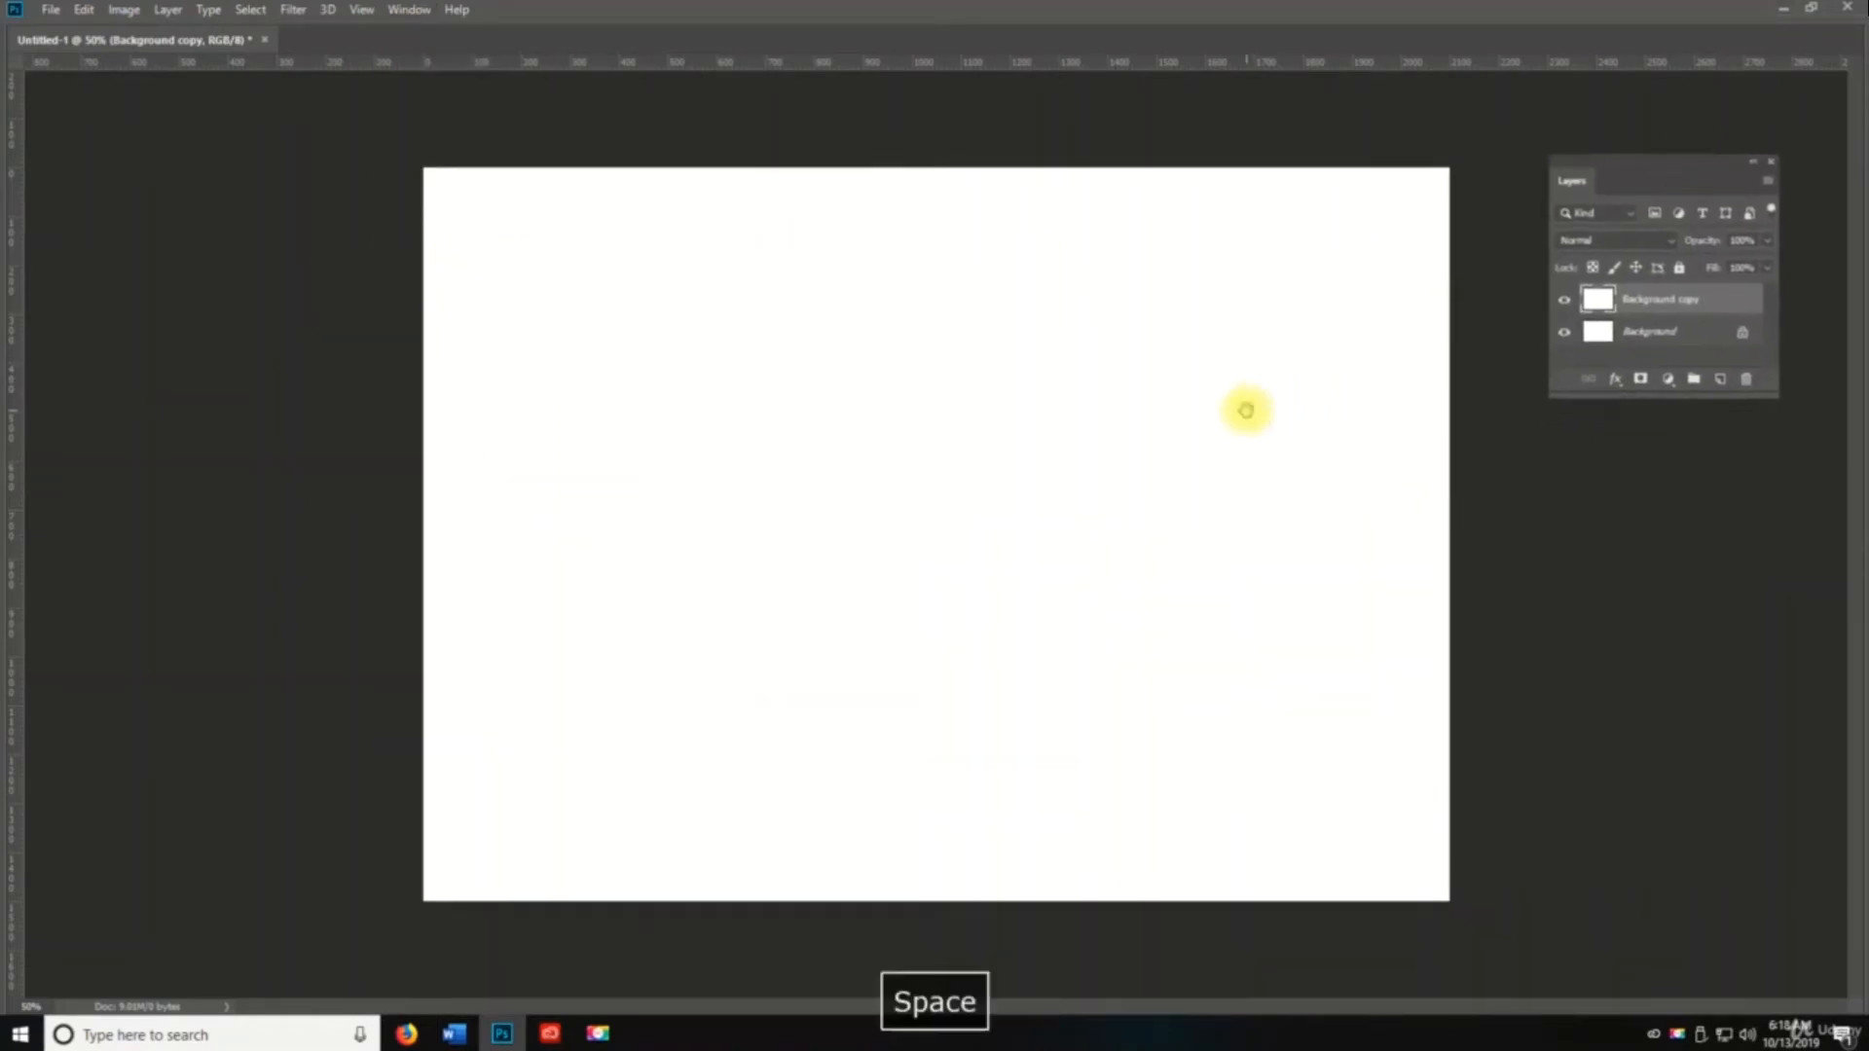
# Step: Show the Tools panel again and extend the floating Layers panel downward along the canvas's right edge
pyautogui.click(408, 9)
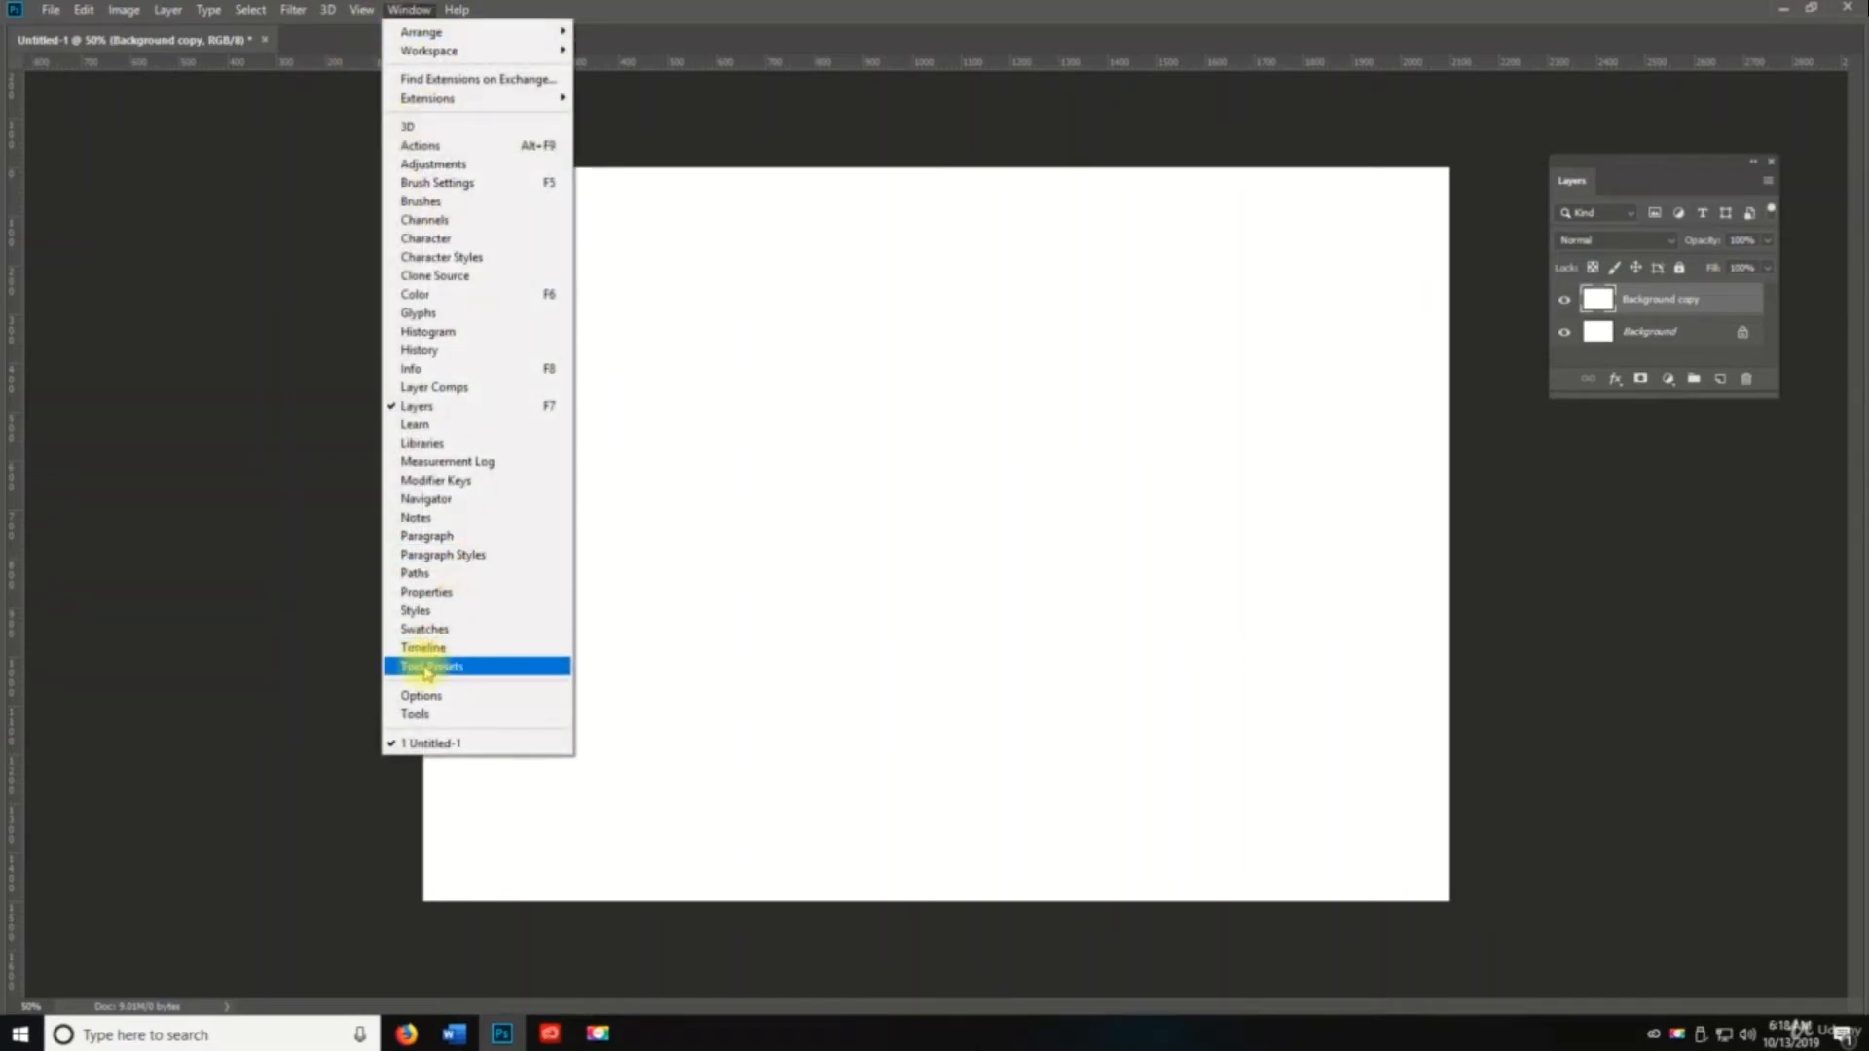
pyautogui.click(415, 713)
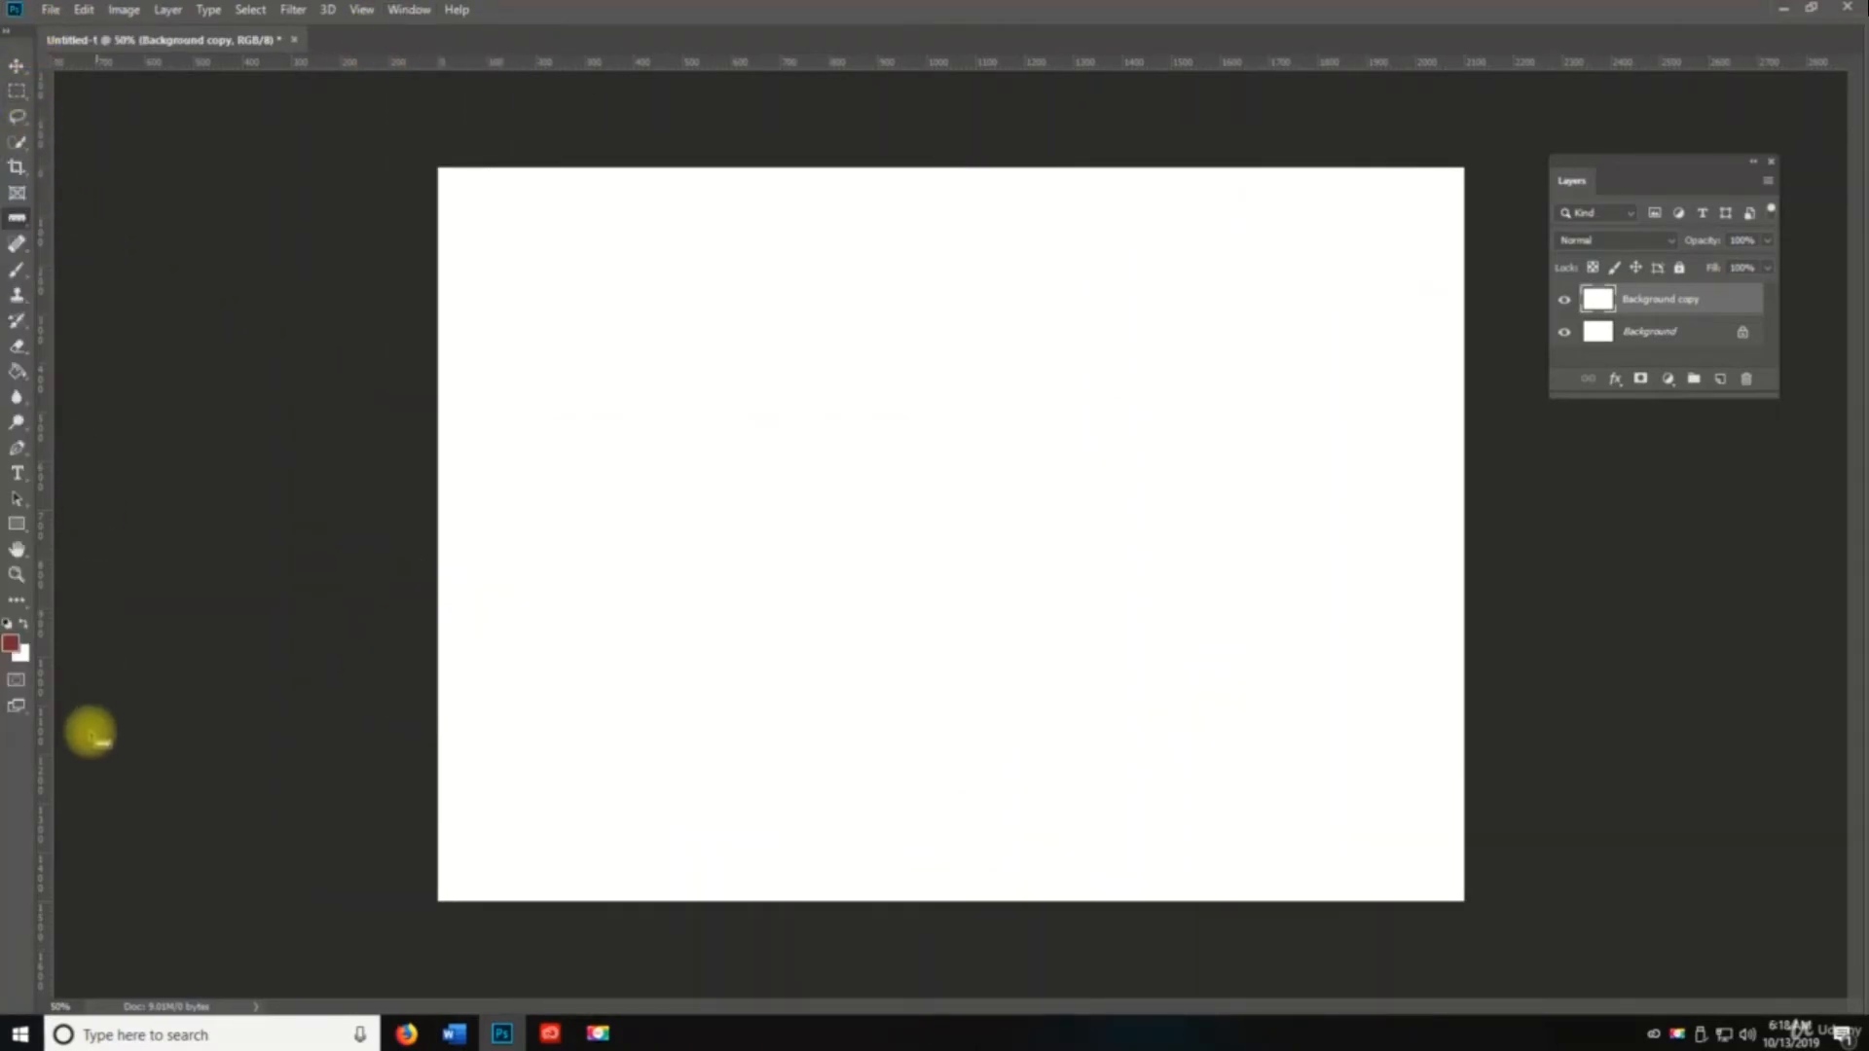
pyautogui.press('space')
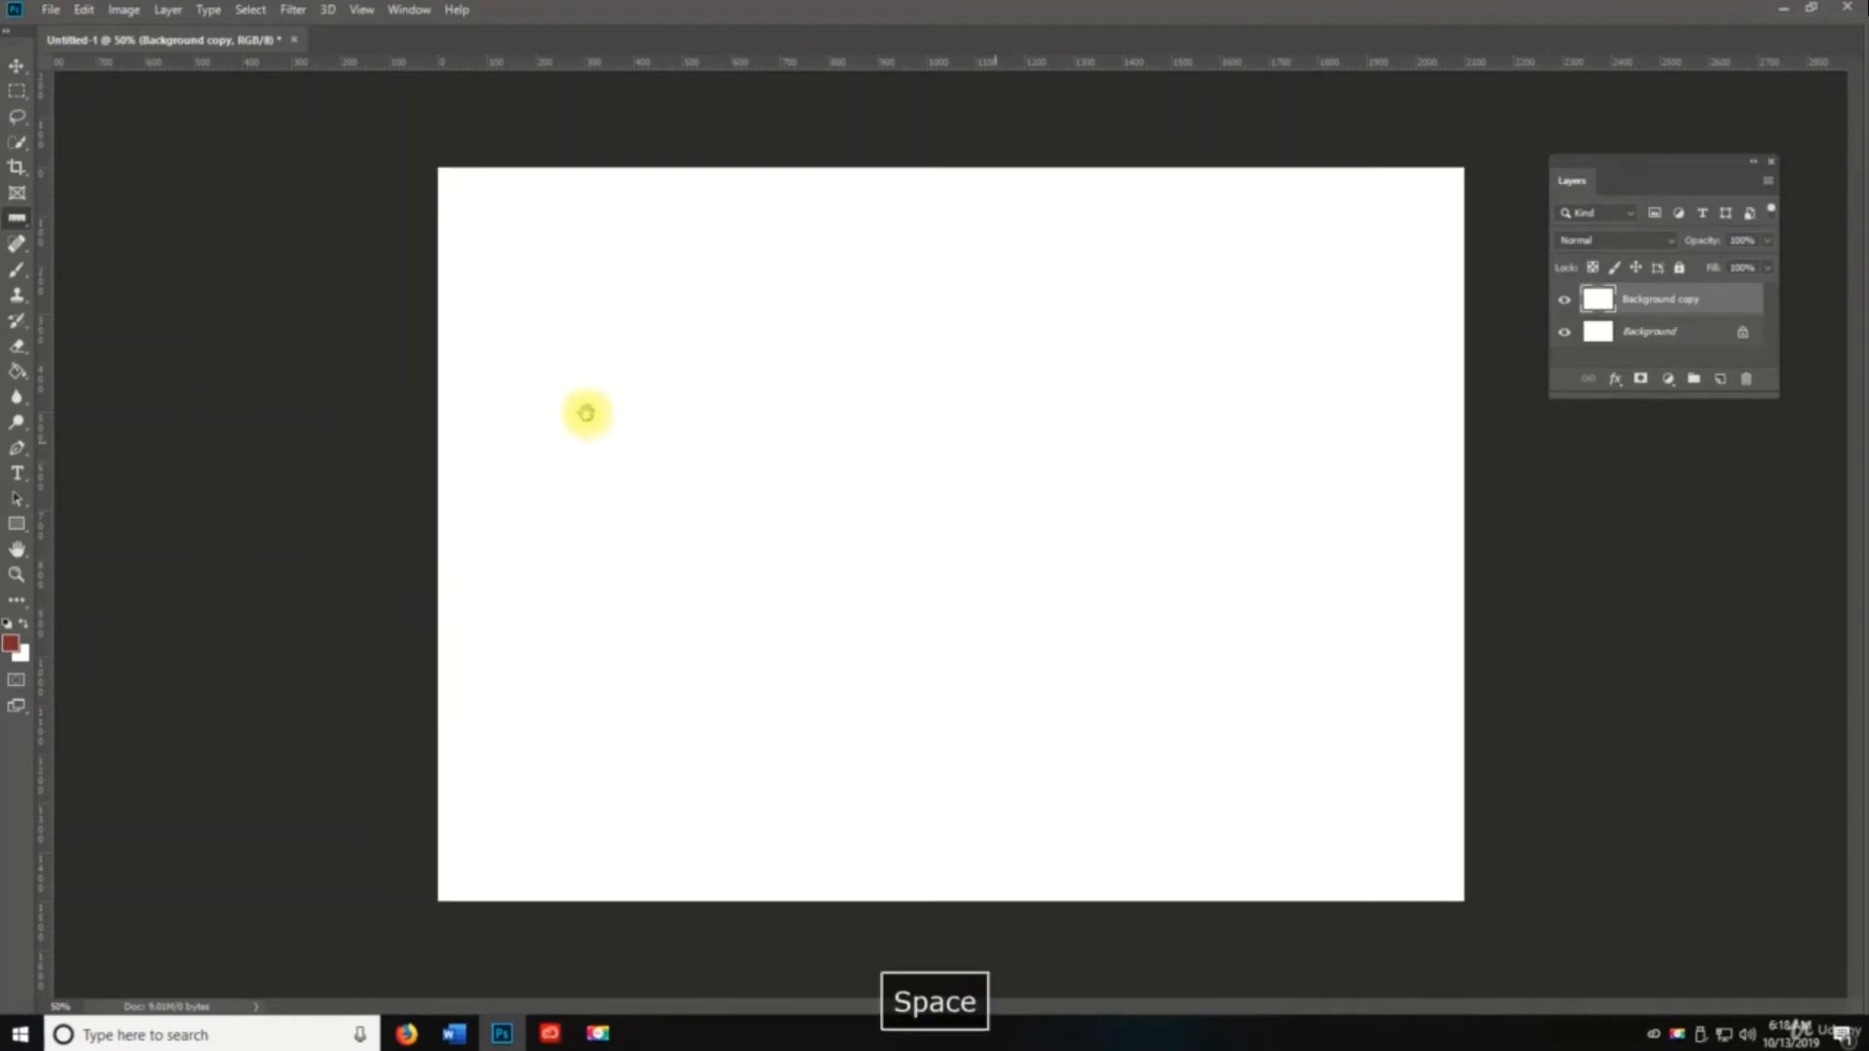
pyautogui.moveTo(1643, 168); pyautogui.dragTo(1570, 93)
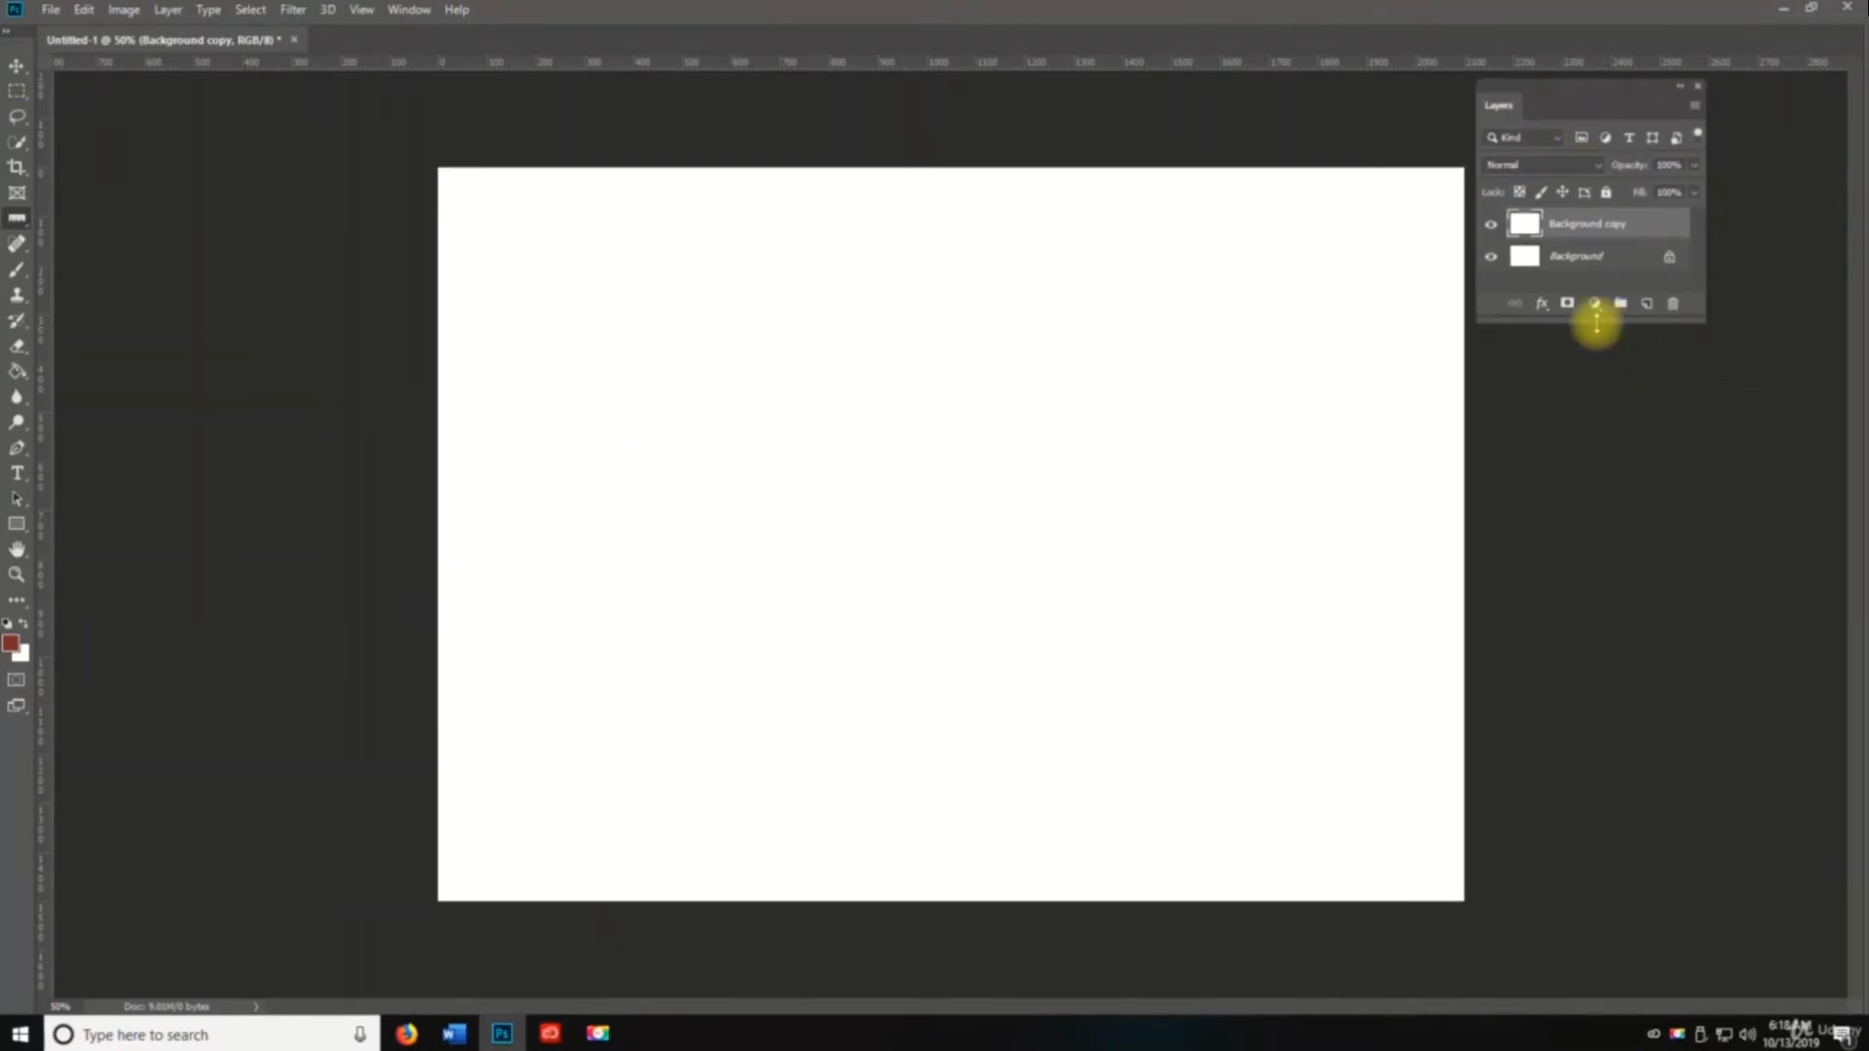
pyautogui.moveTo(1596, 321); pyautogui.dragTo(1689, 878)
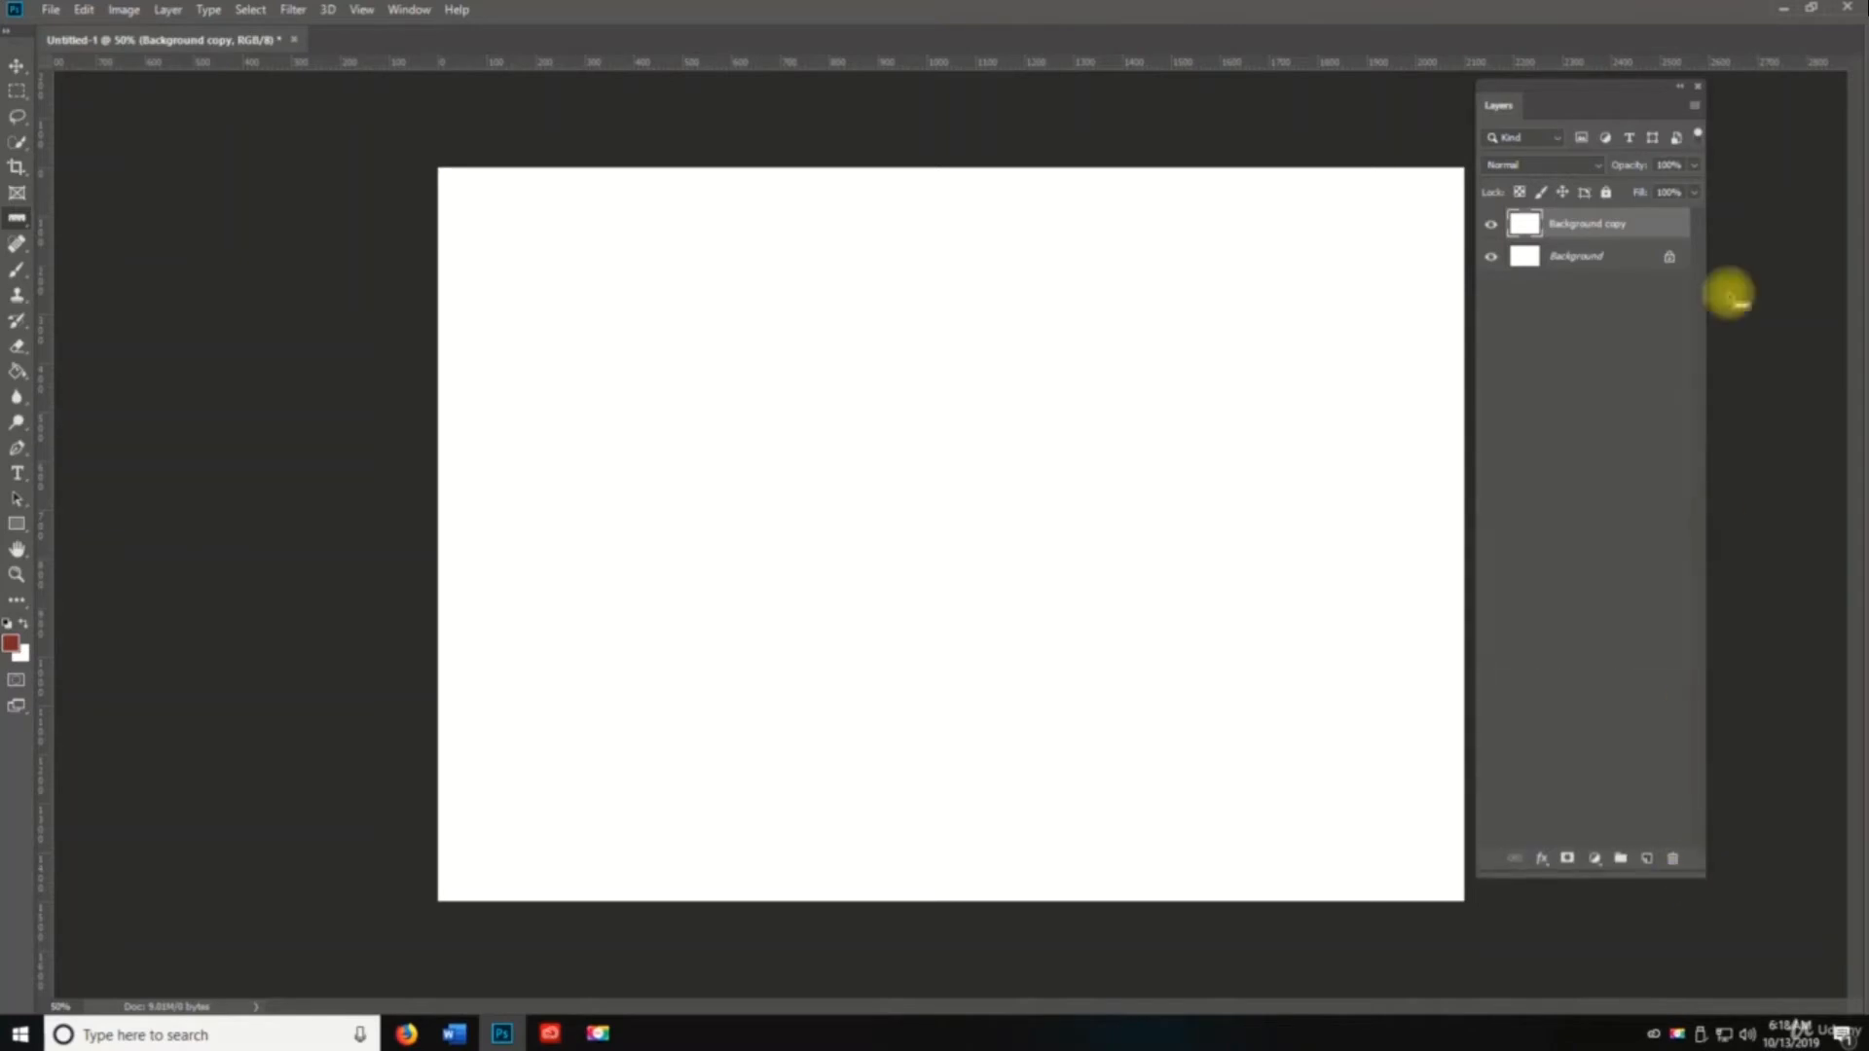
# Step: Add two empty layers with default settings at the top of the layer stack
pyautogui.click(1697, 113)
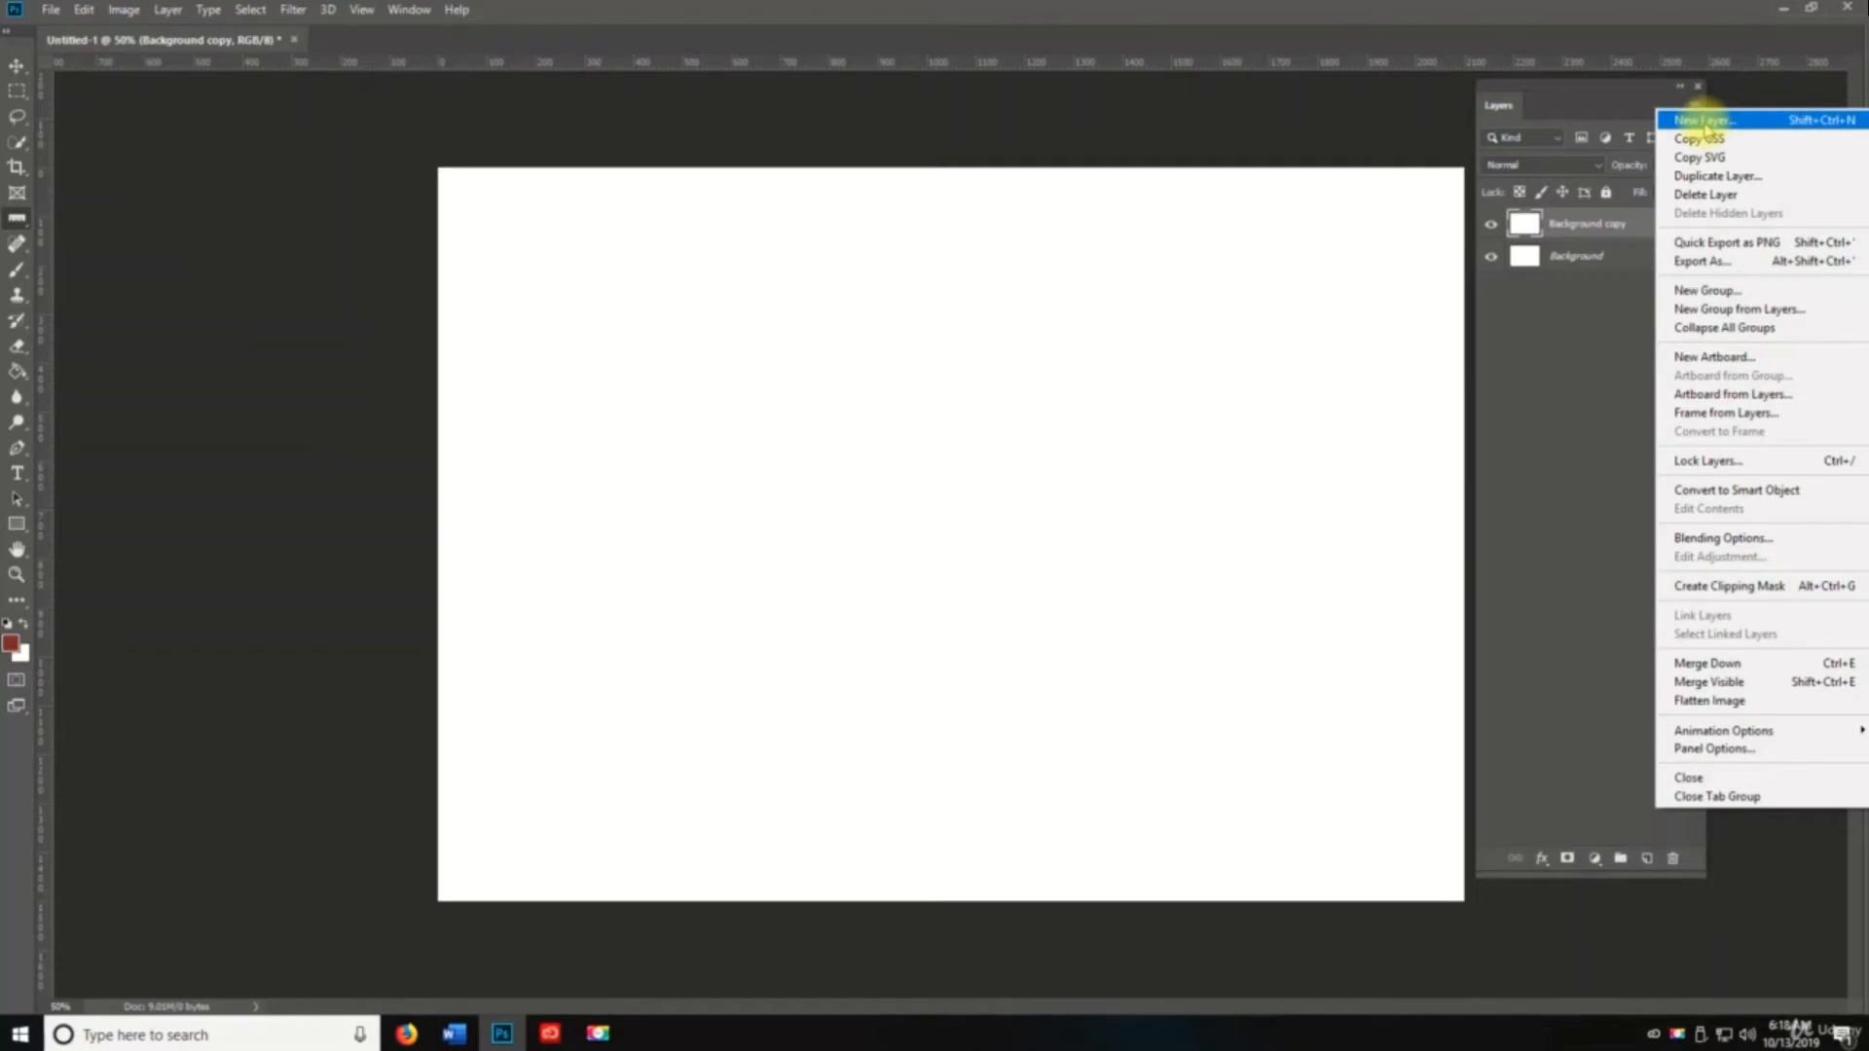
pyautogui.click(1703, 123)
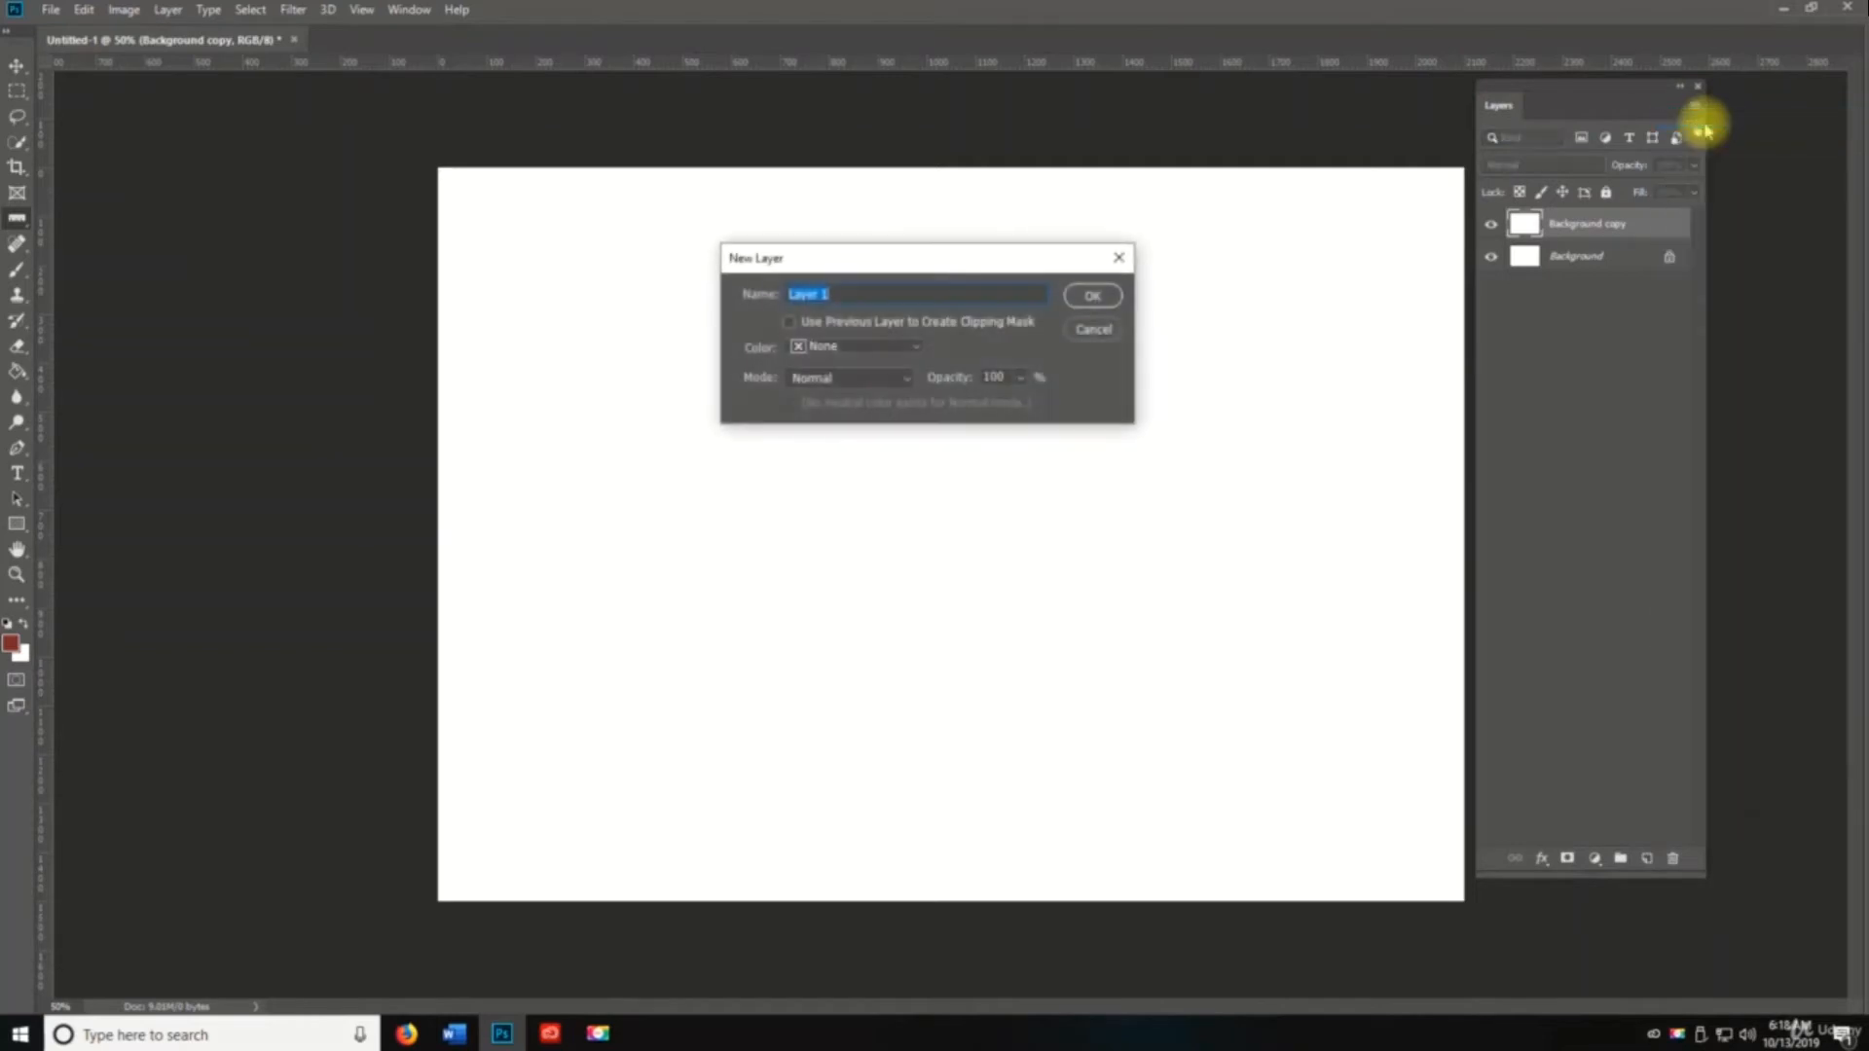
pyautogui.click(1094, 297)
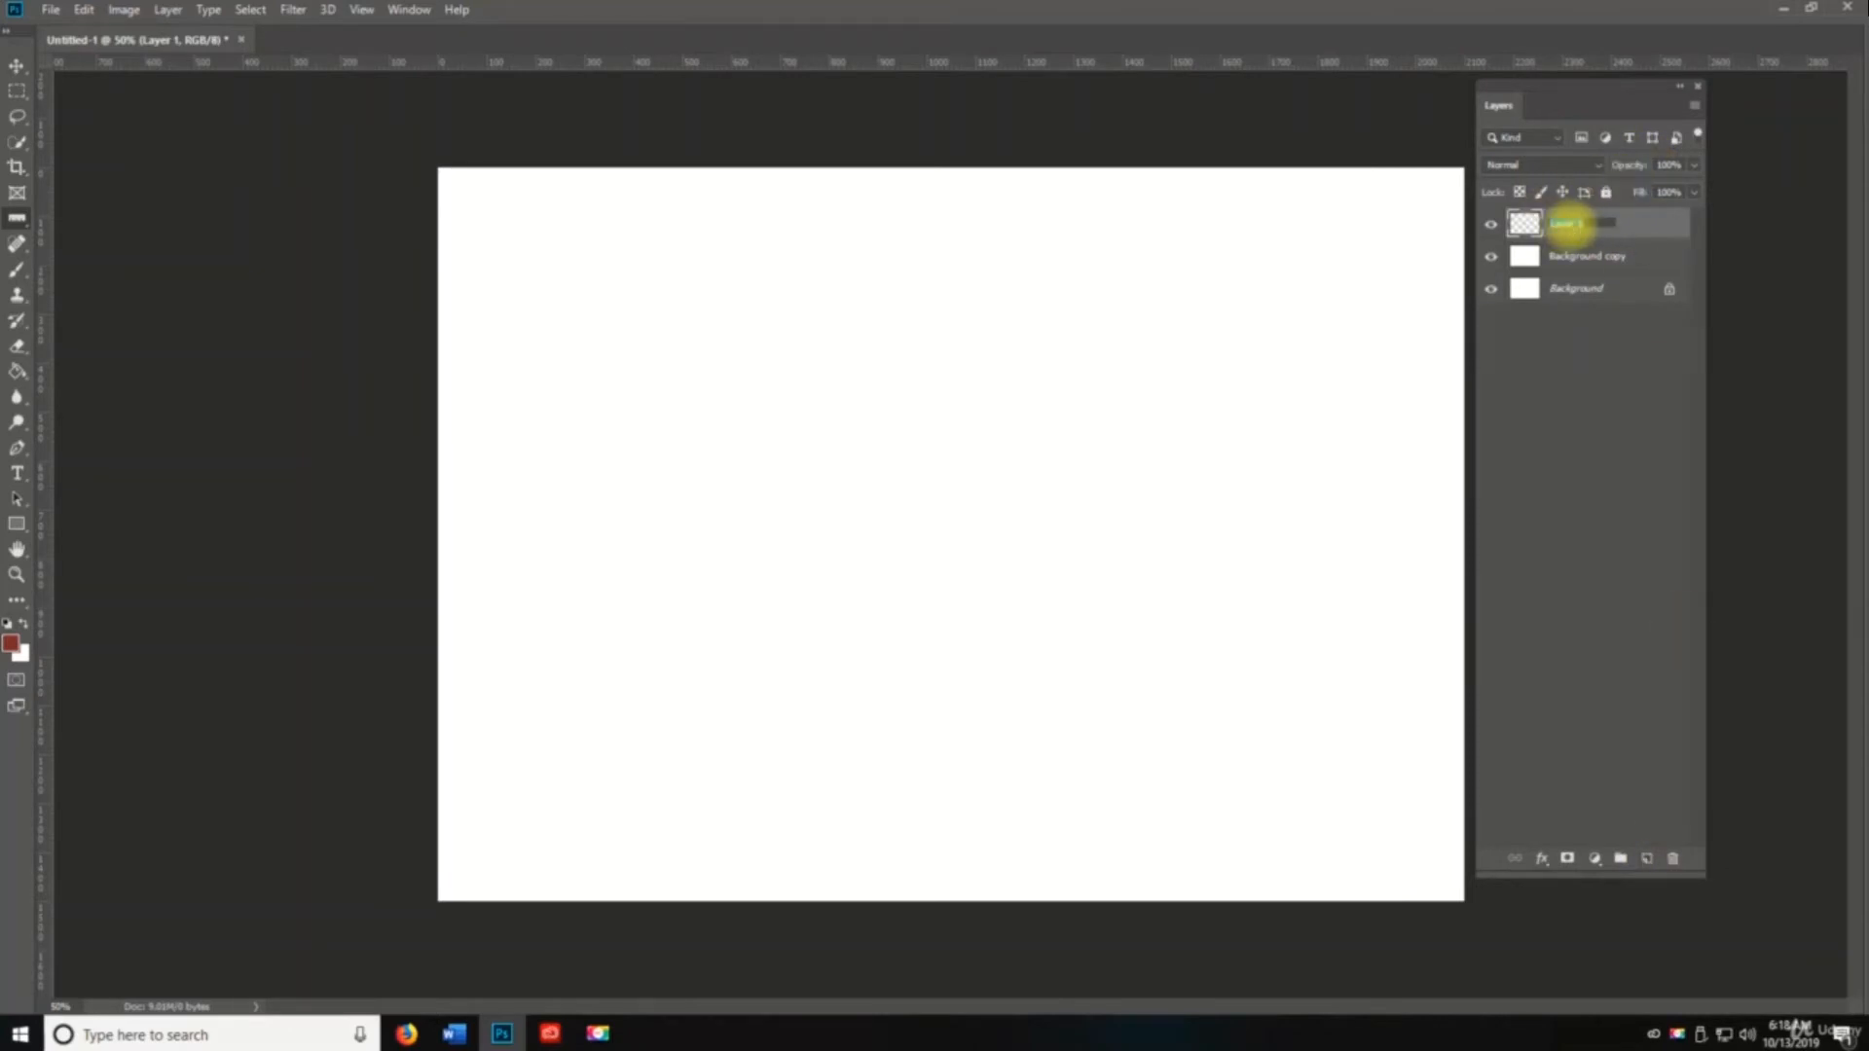
pyautogui.click(1556, 551)
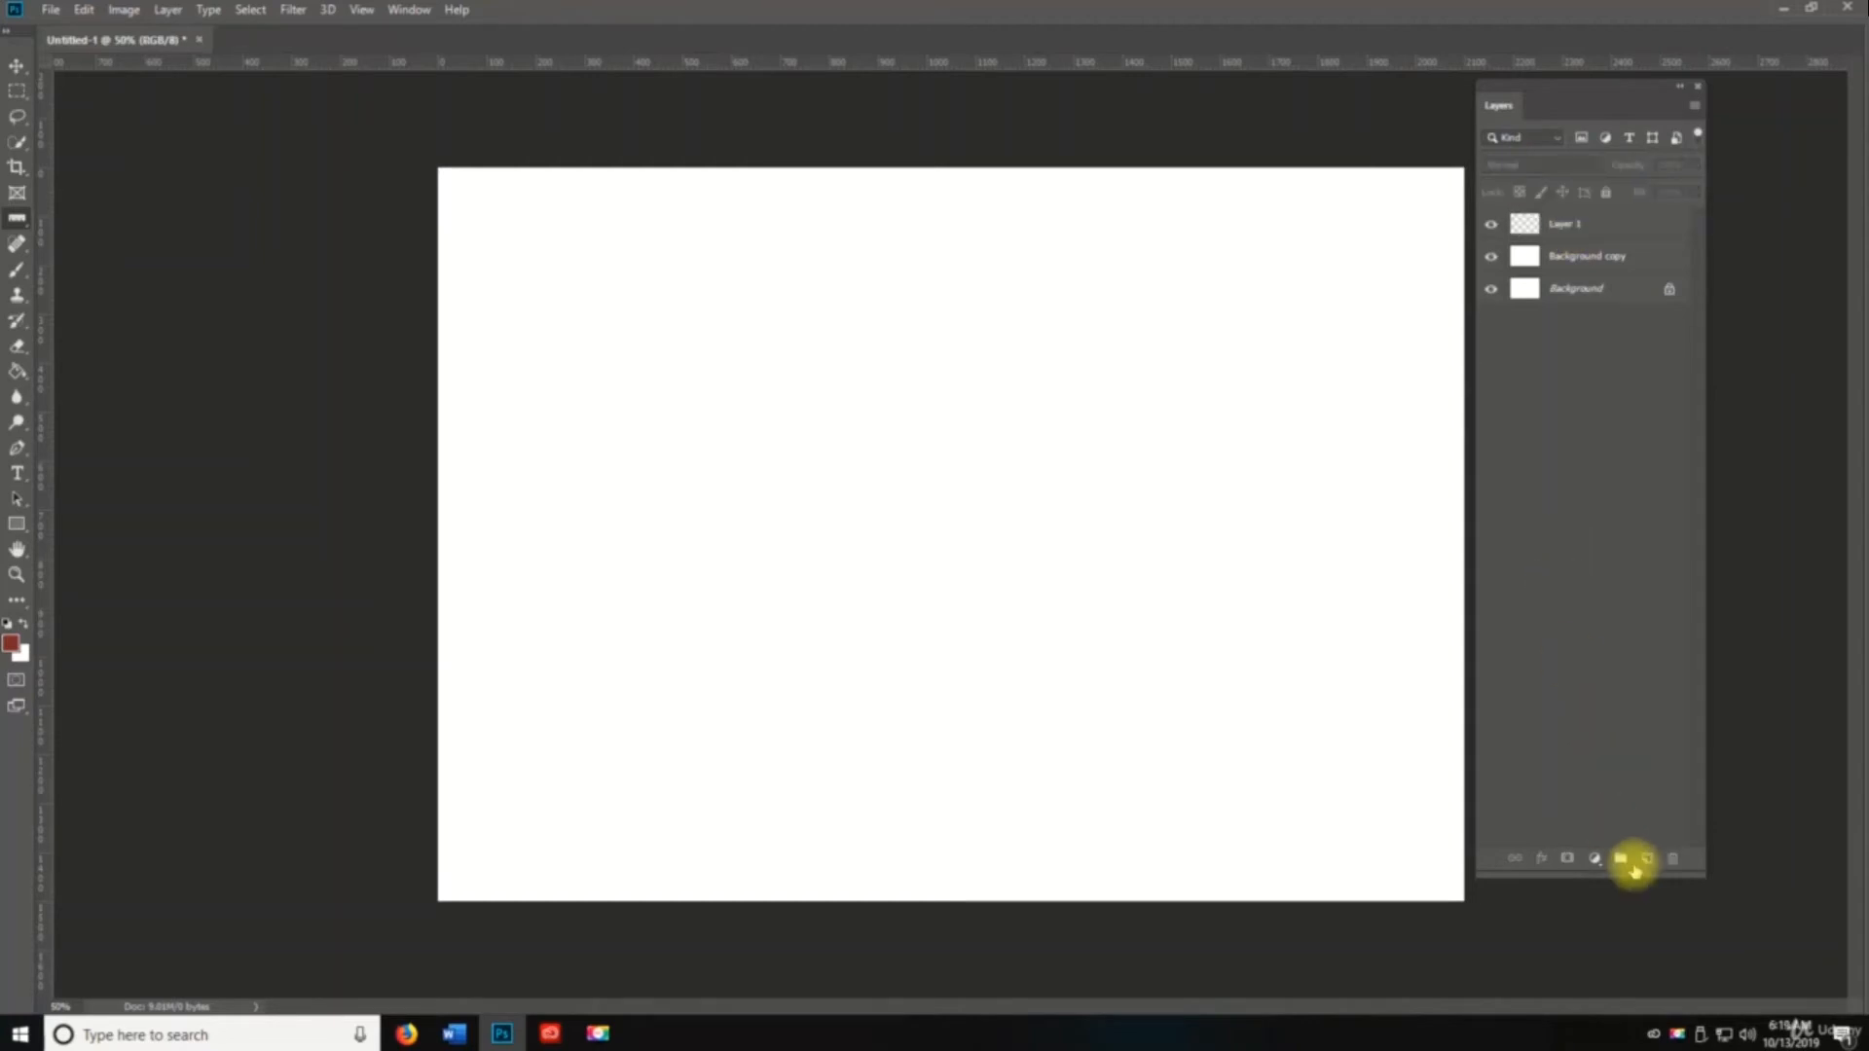
pyautogui.click(1646, 861)
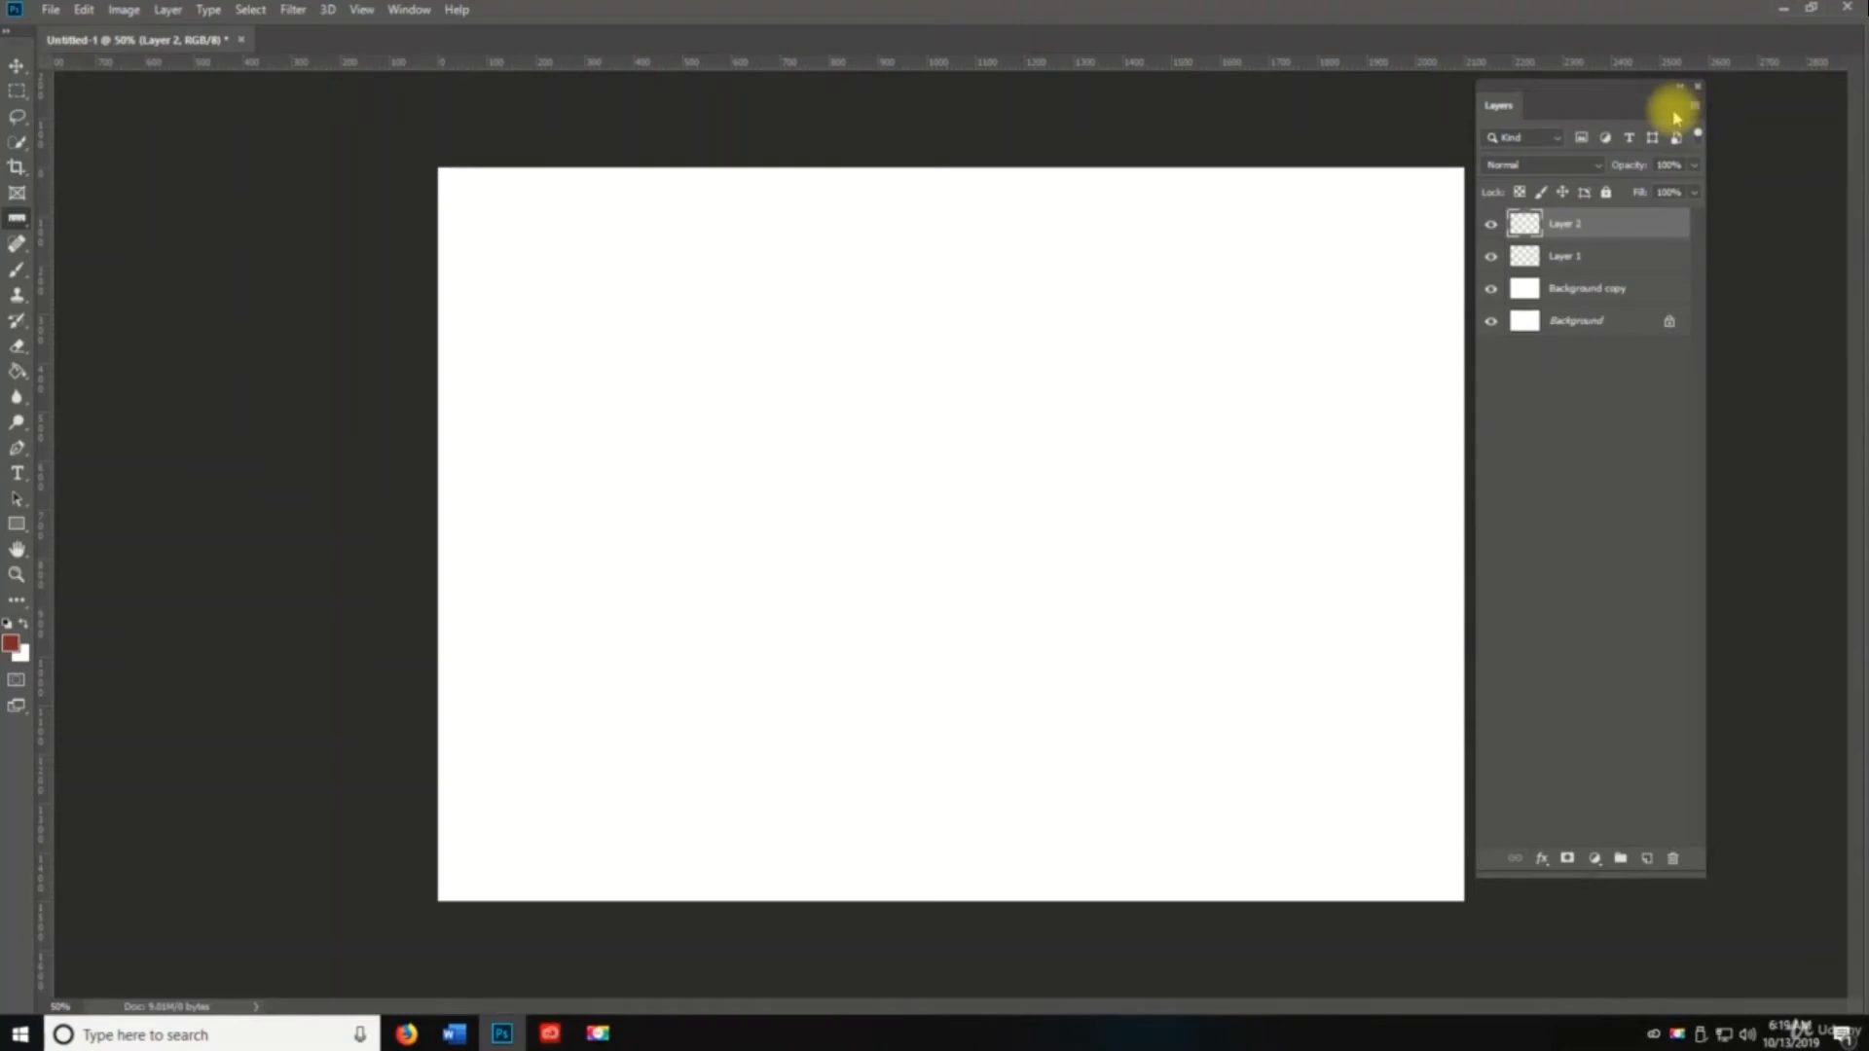
# Step: Create a new layer named "Layer 45" at the top of the layer stack
pyautogui.hotkey('ctrl', 'shift', 'n')
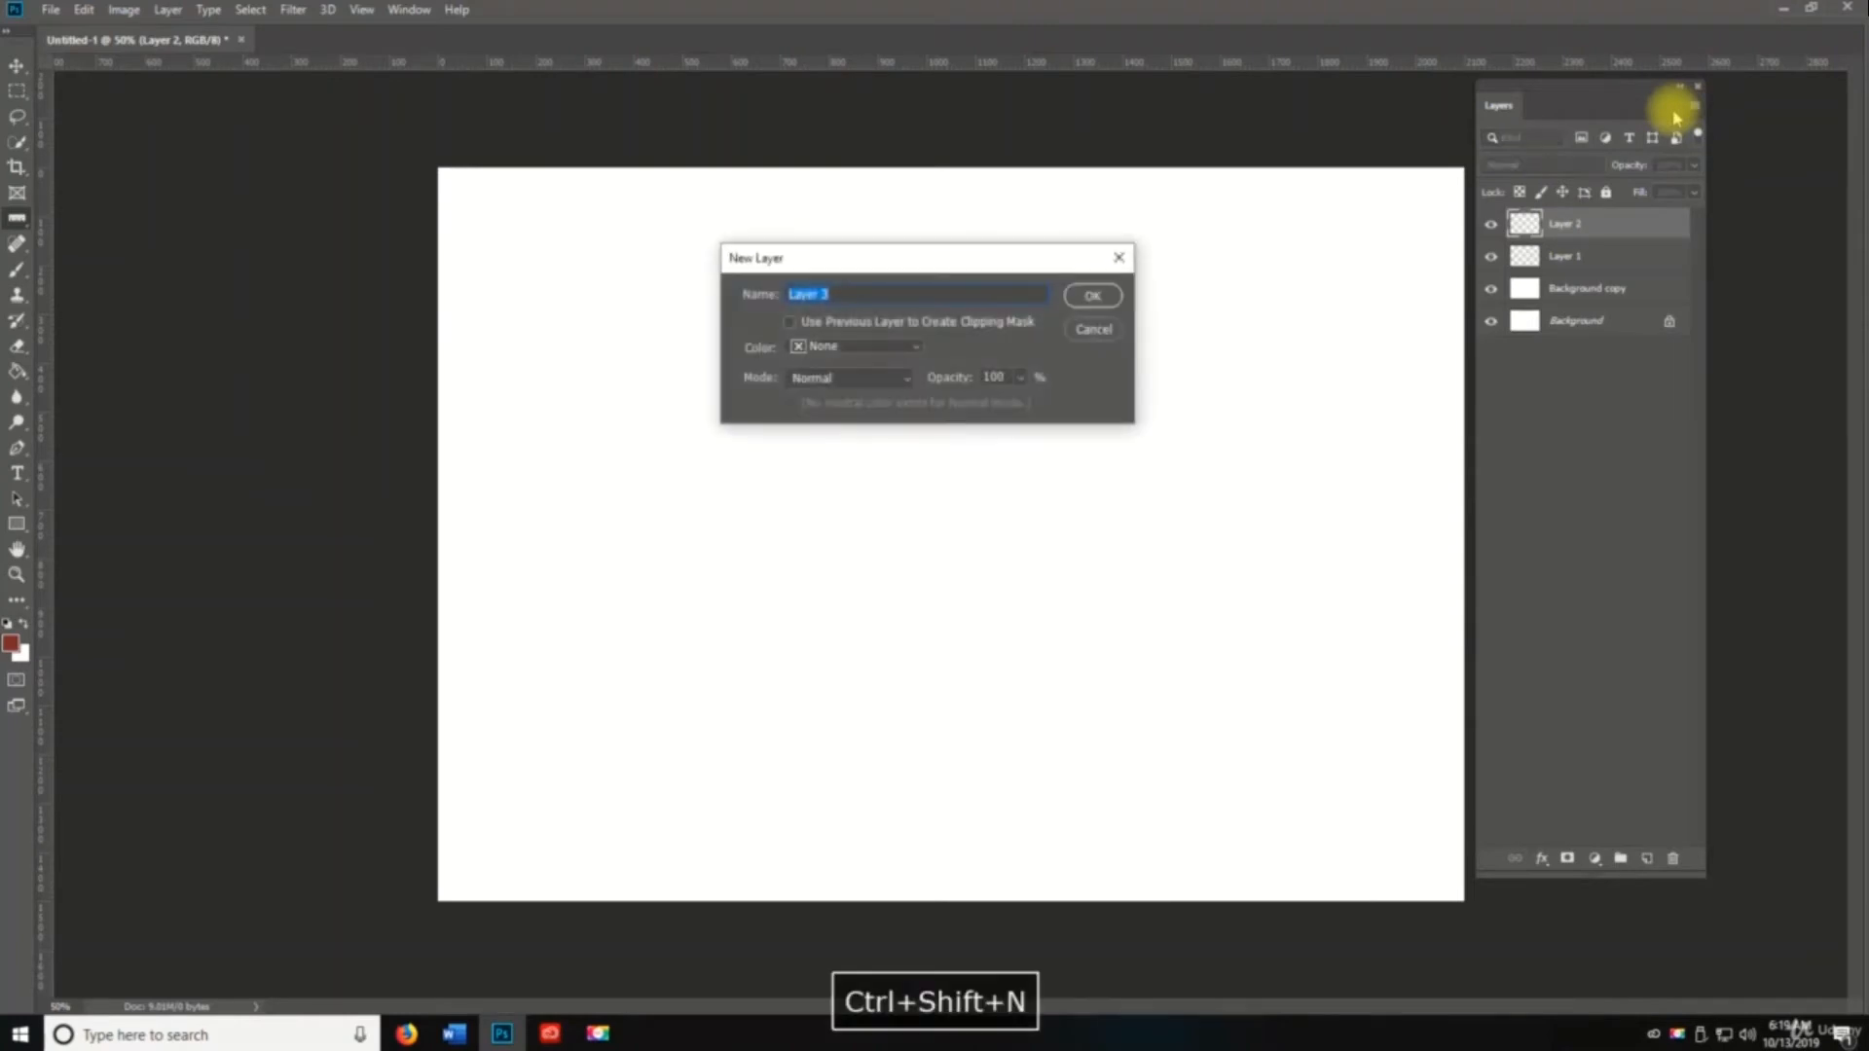
pyautogui.write('L')
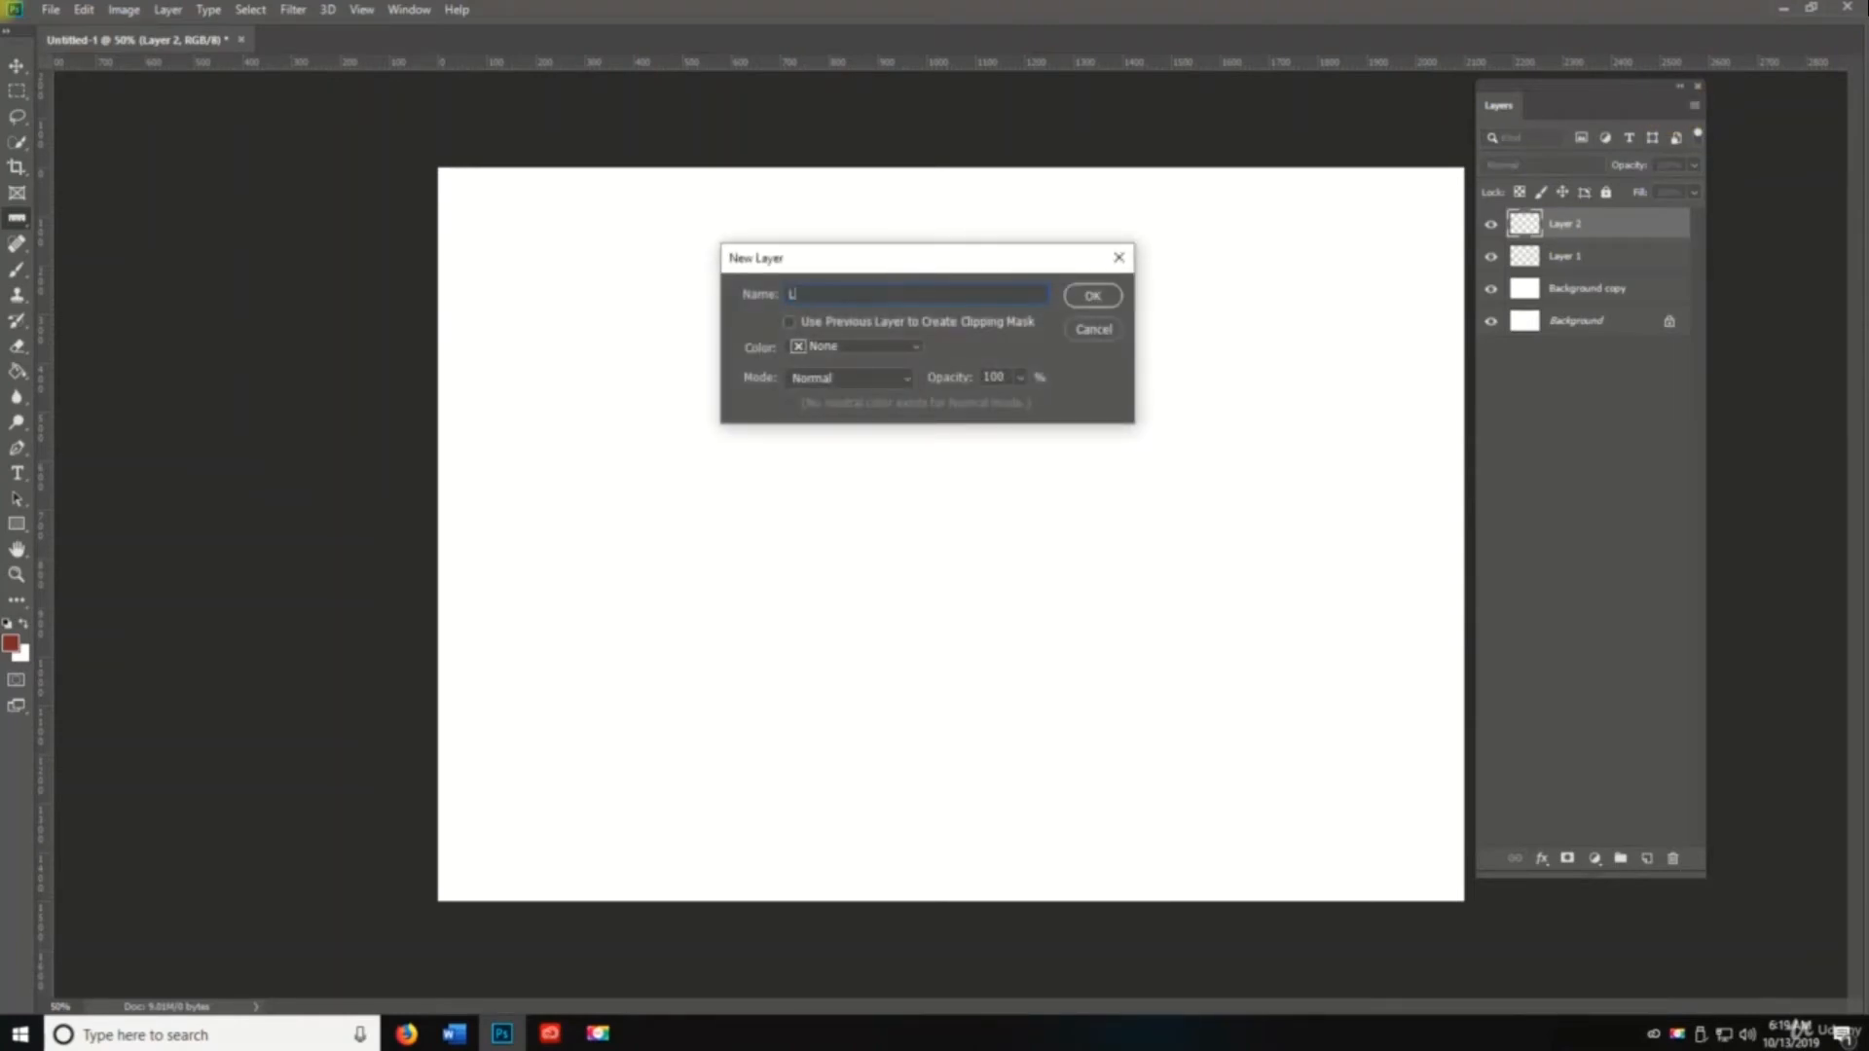
pyautogui.write('ayer 45')
pyautogui.press('Return')
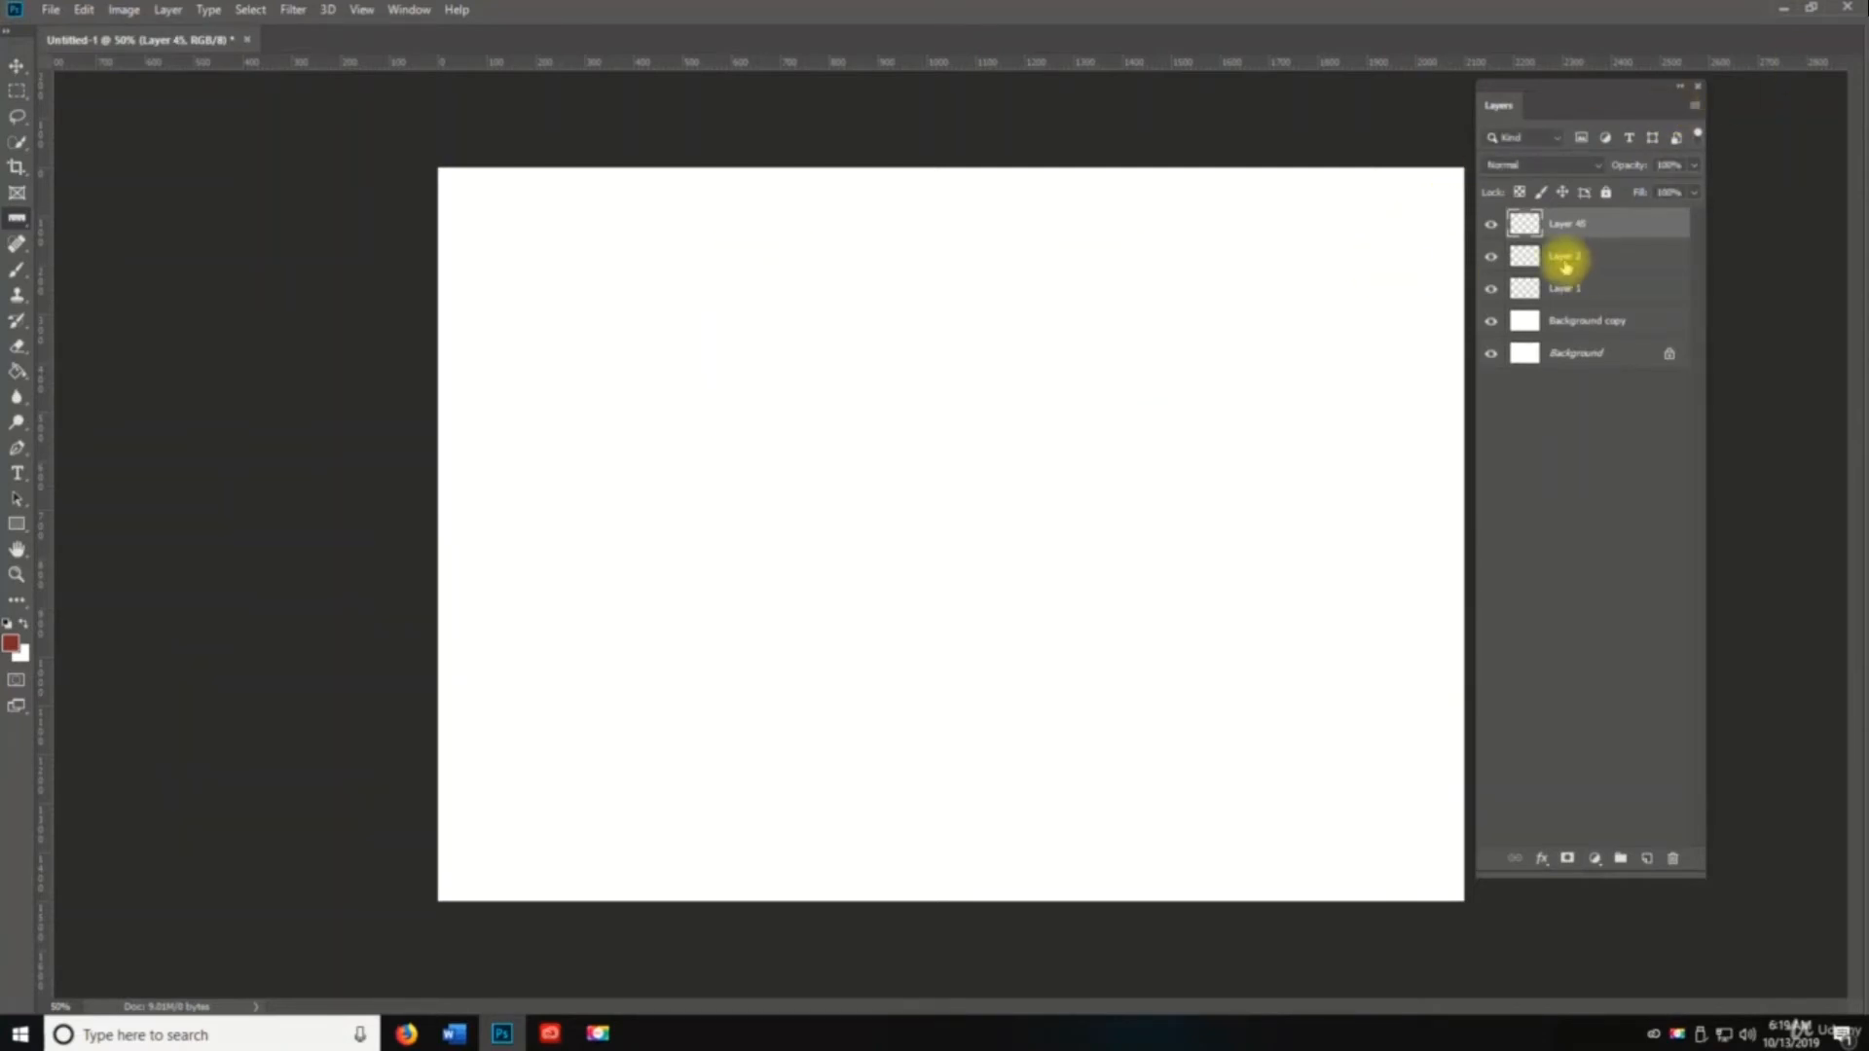
# Step: Select Layer 2 and review the commands available for it, from blending options to color labels
pyautogui.doubleClick(1566, 262)
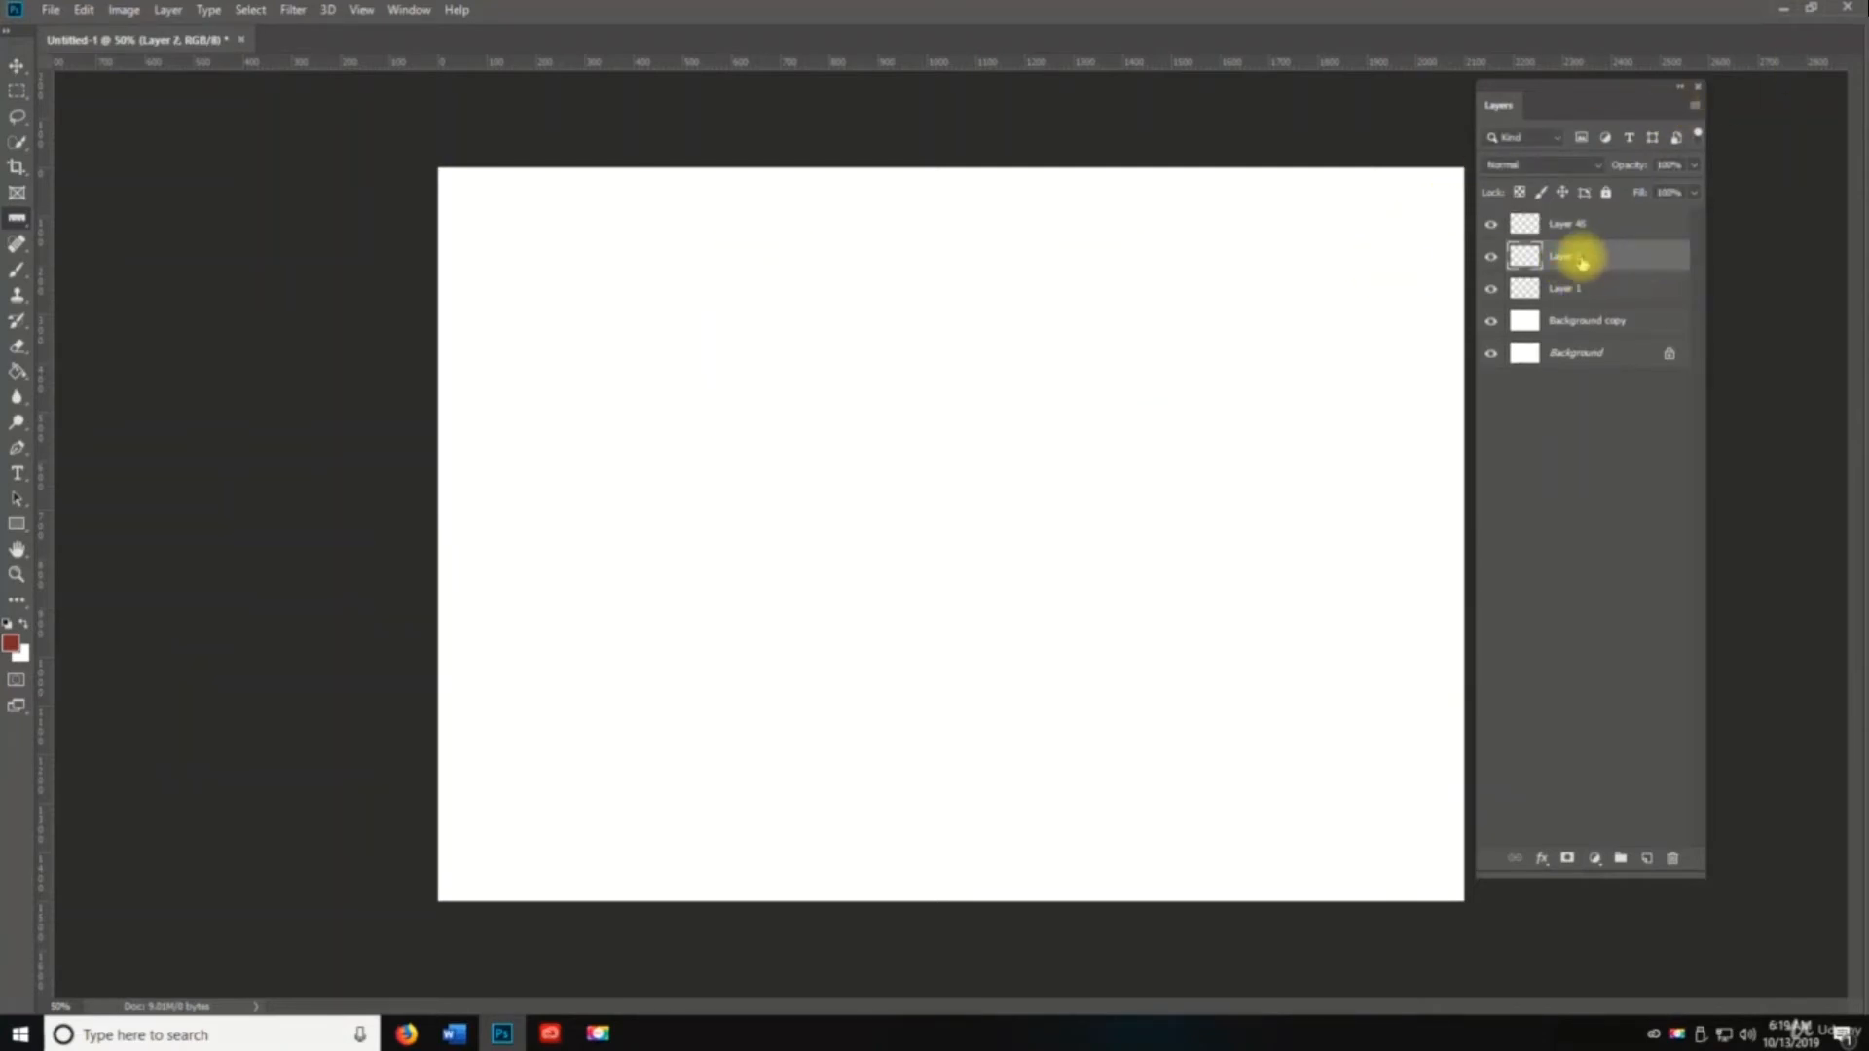
pyautogui.rightClick(1582, 261)
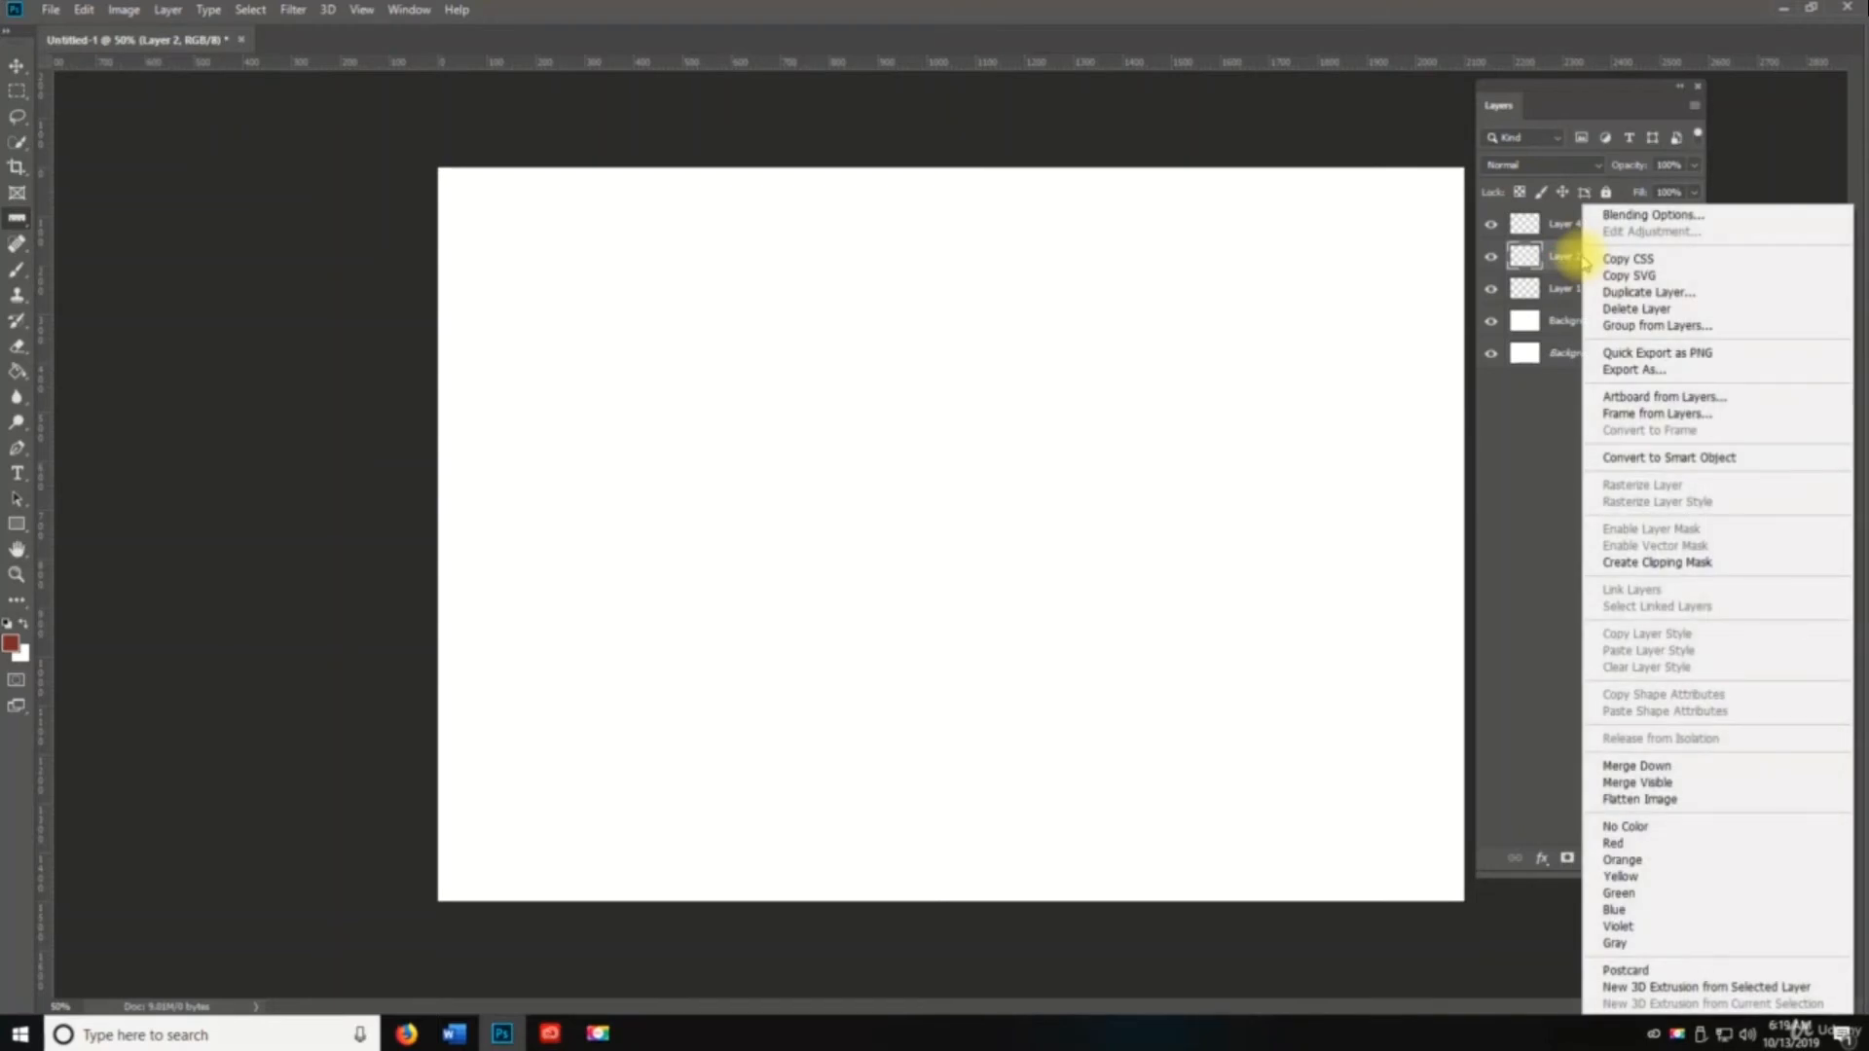
pyautogui.click(1512, 648)
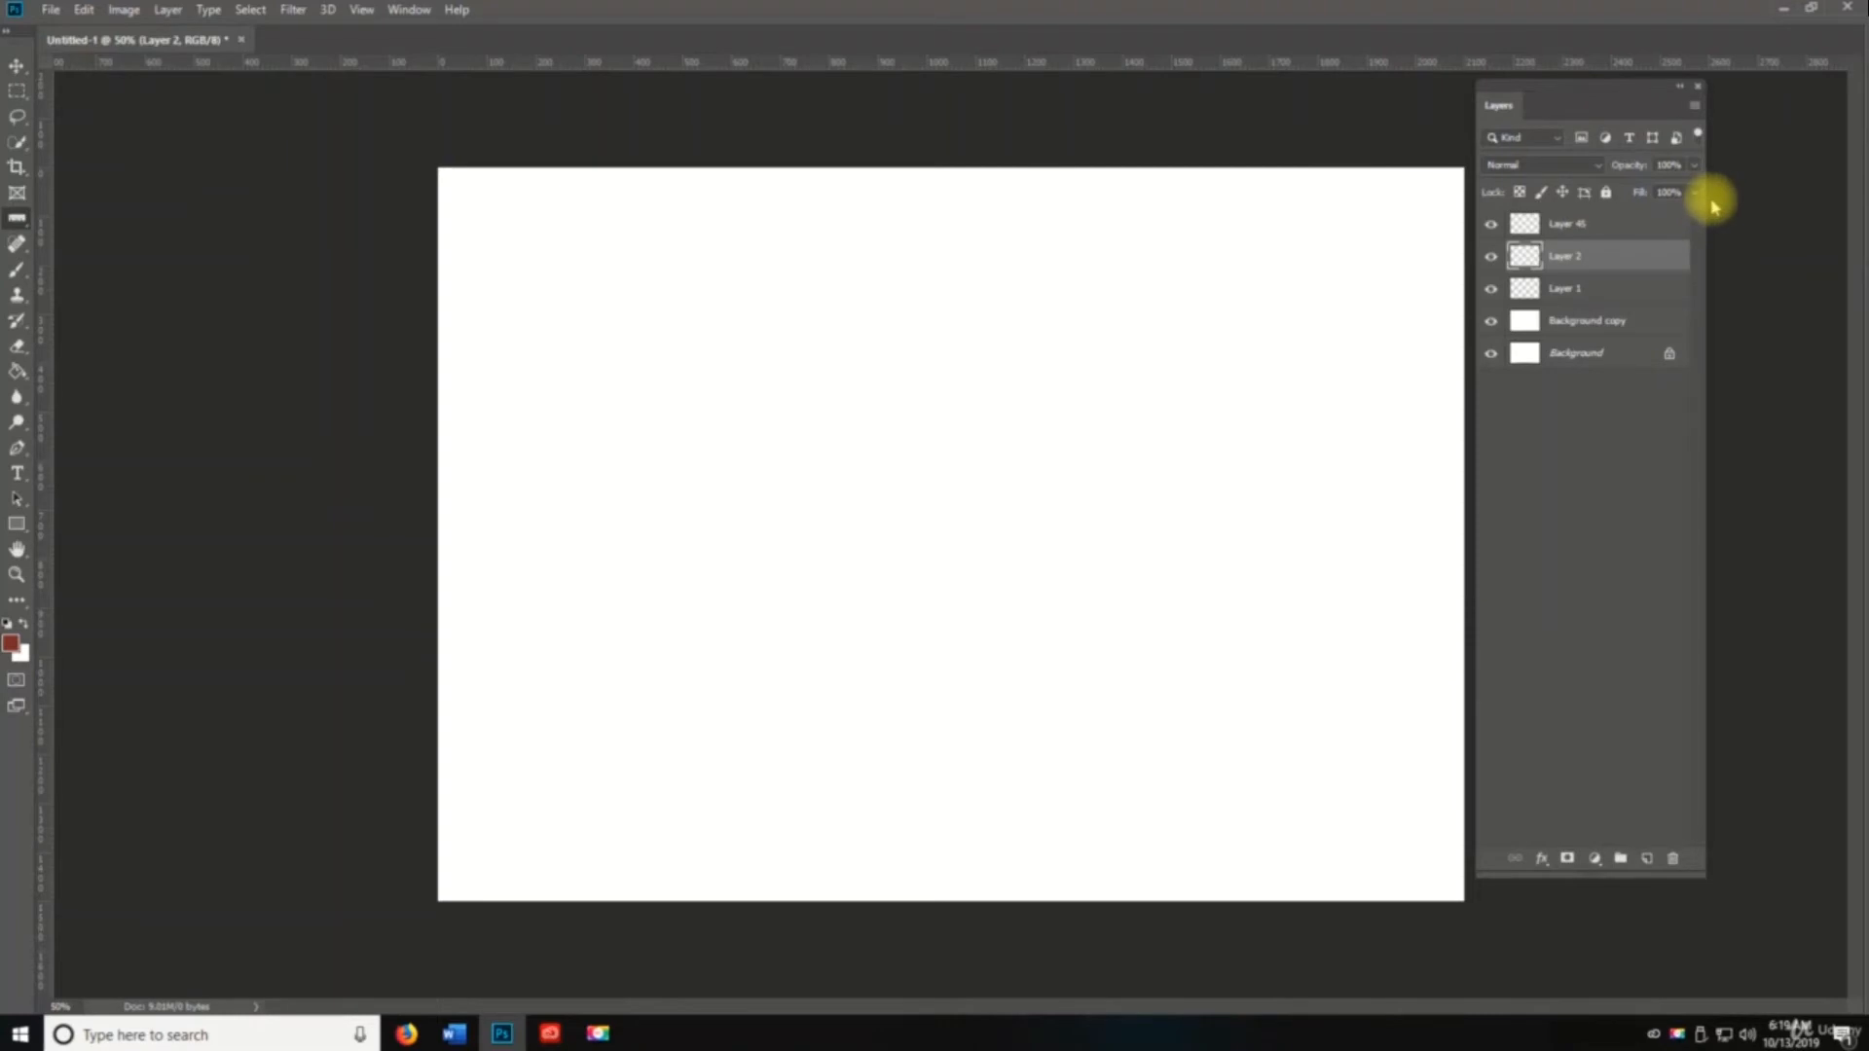
# Step: Widen the floating Layers panel toward the workspace's outer edge, review its commands, and delete Layer 2
pyautogui.moveTo(1705, 205); pyautogui.dragTo(1841, 197)
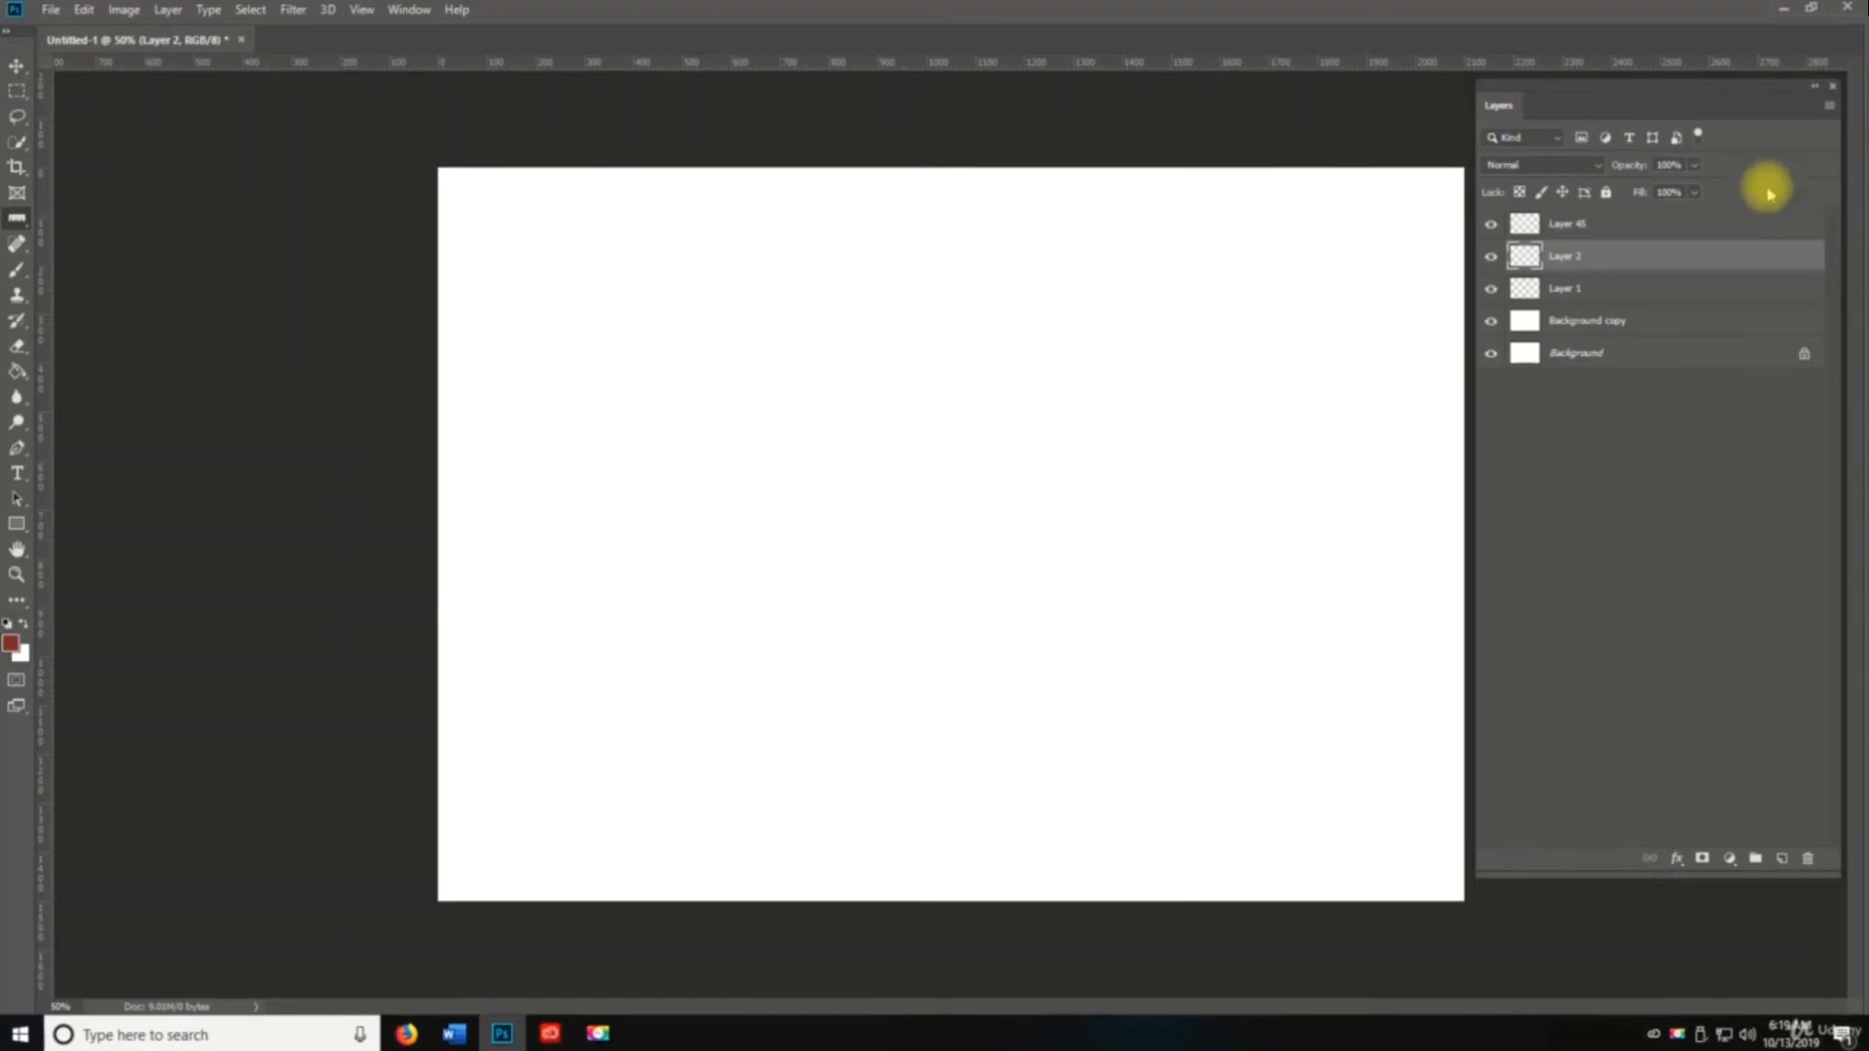
pyautogui.click(1808, 100)
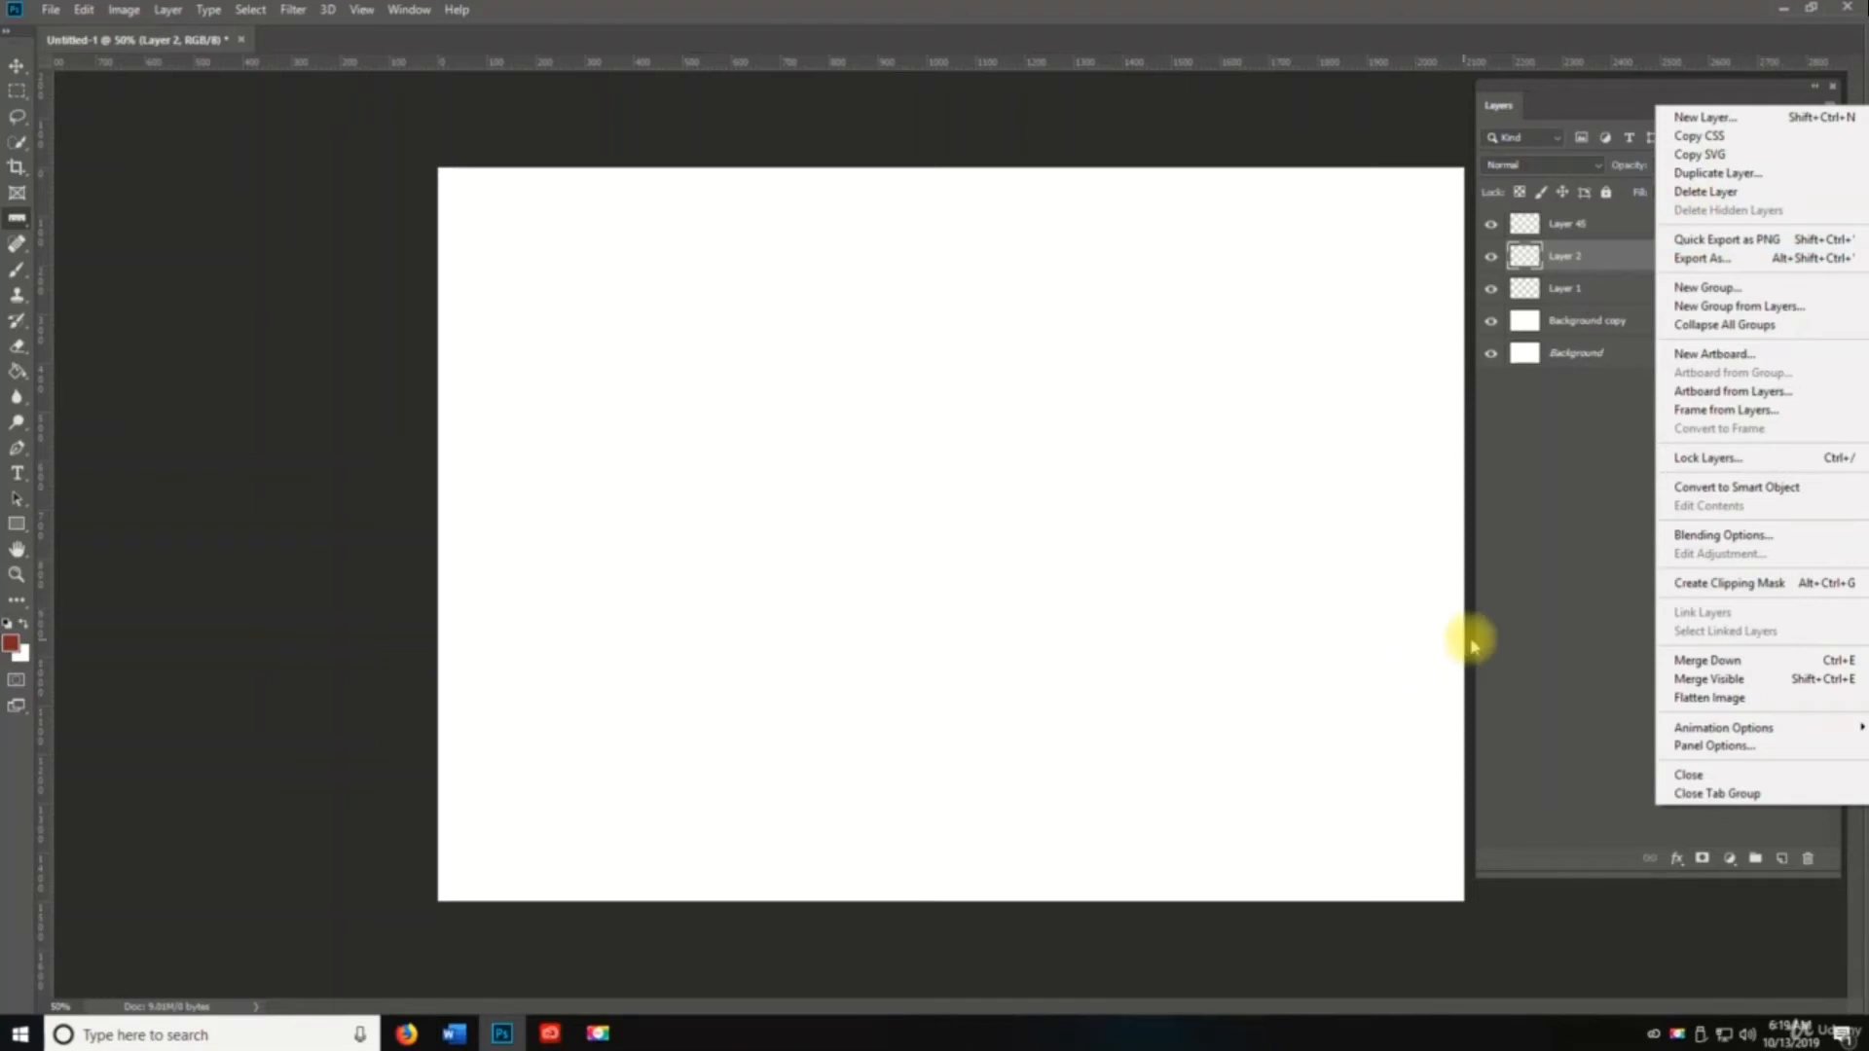
pyautogui.click(1577, 498)
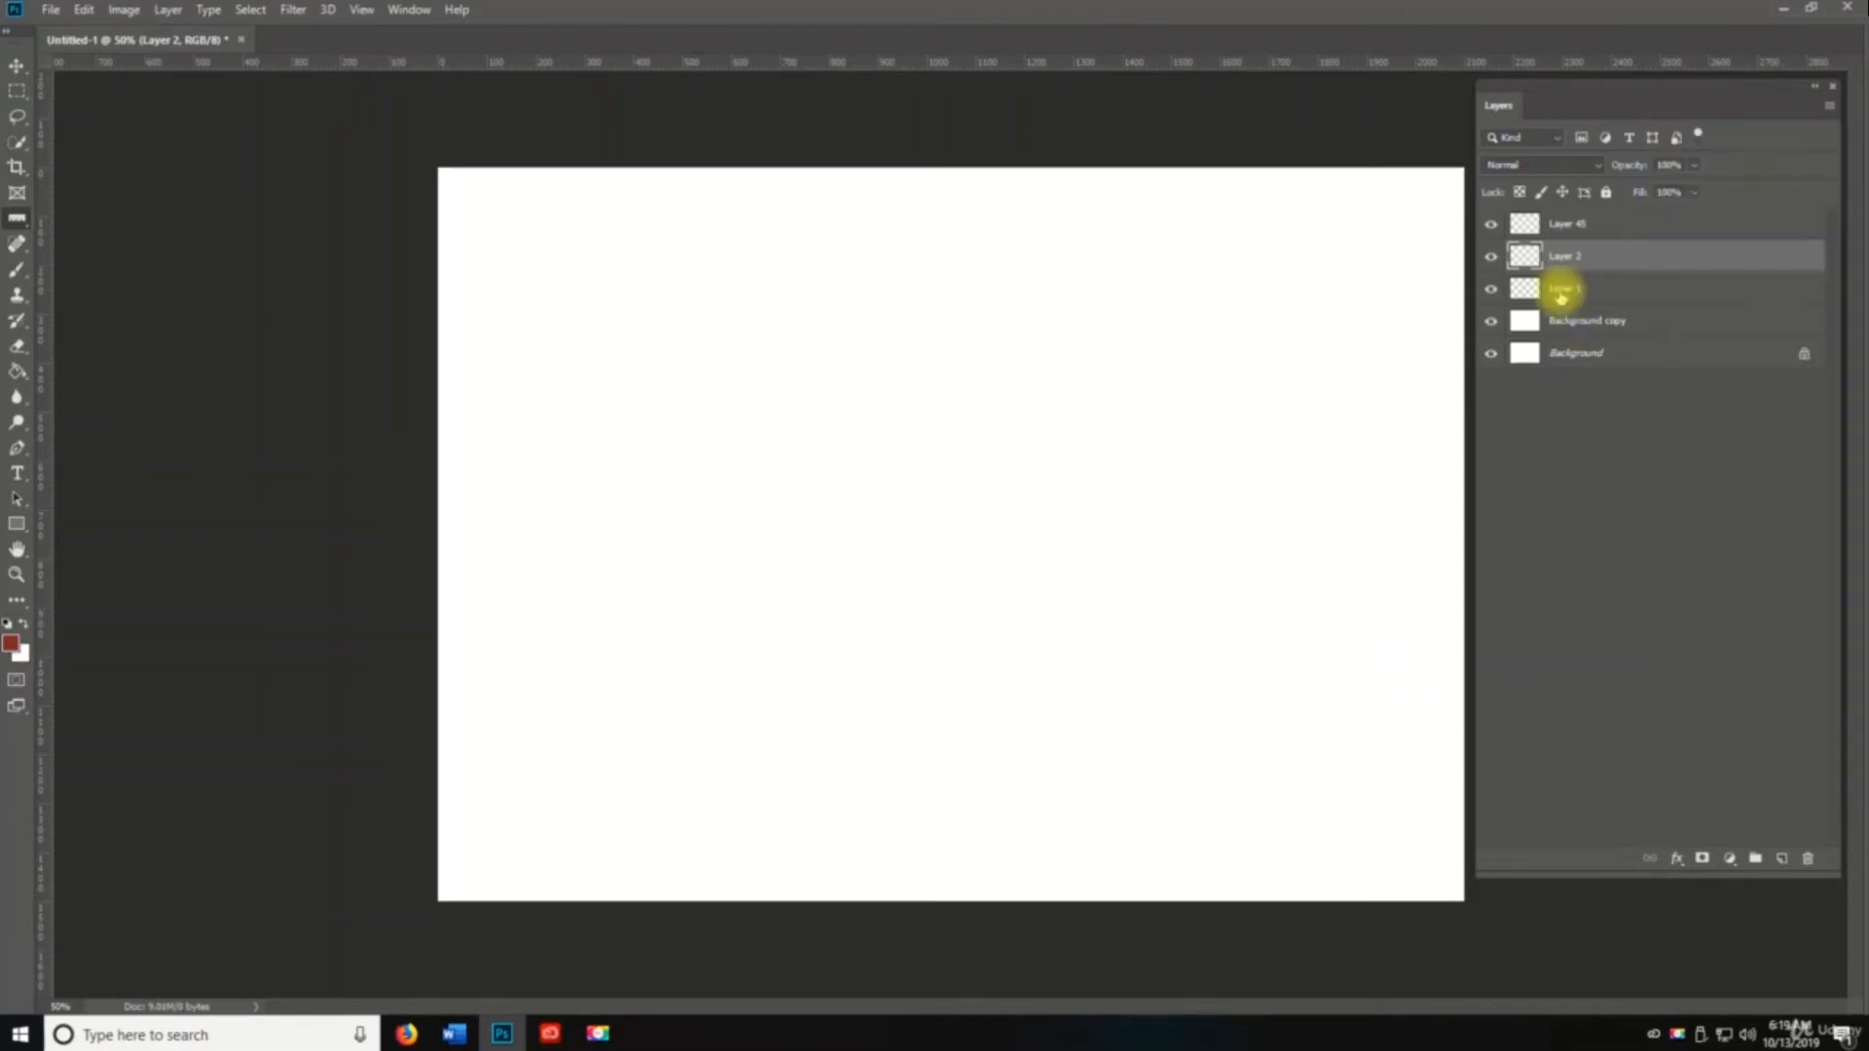
pyautogui.press('Delete')
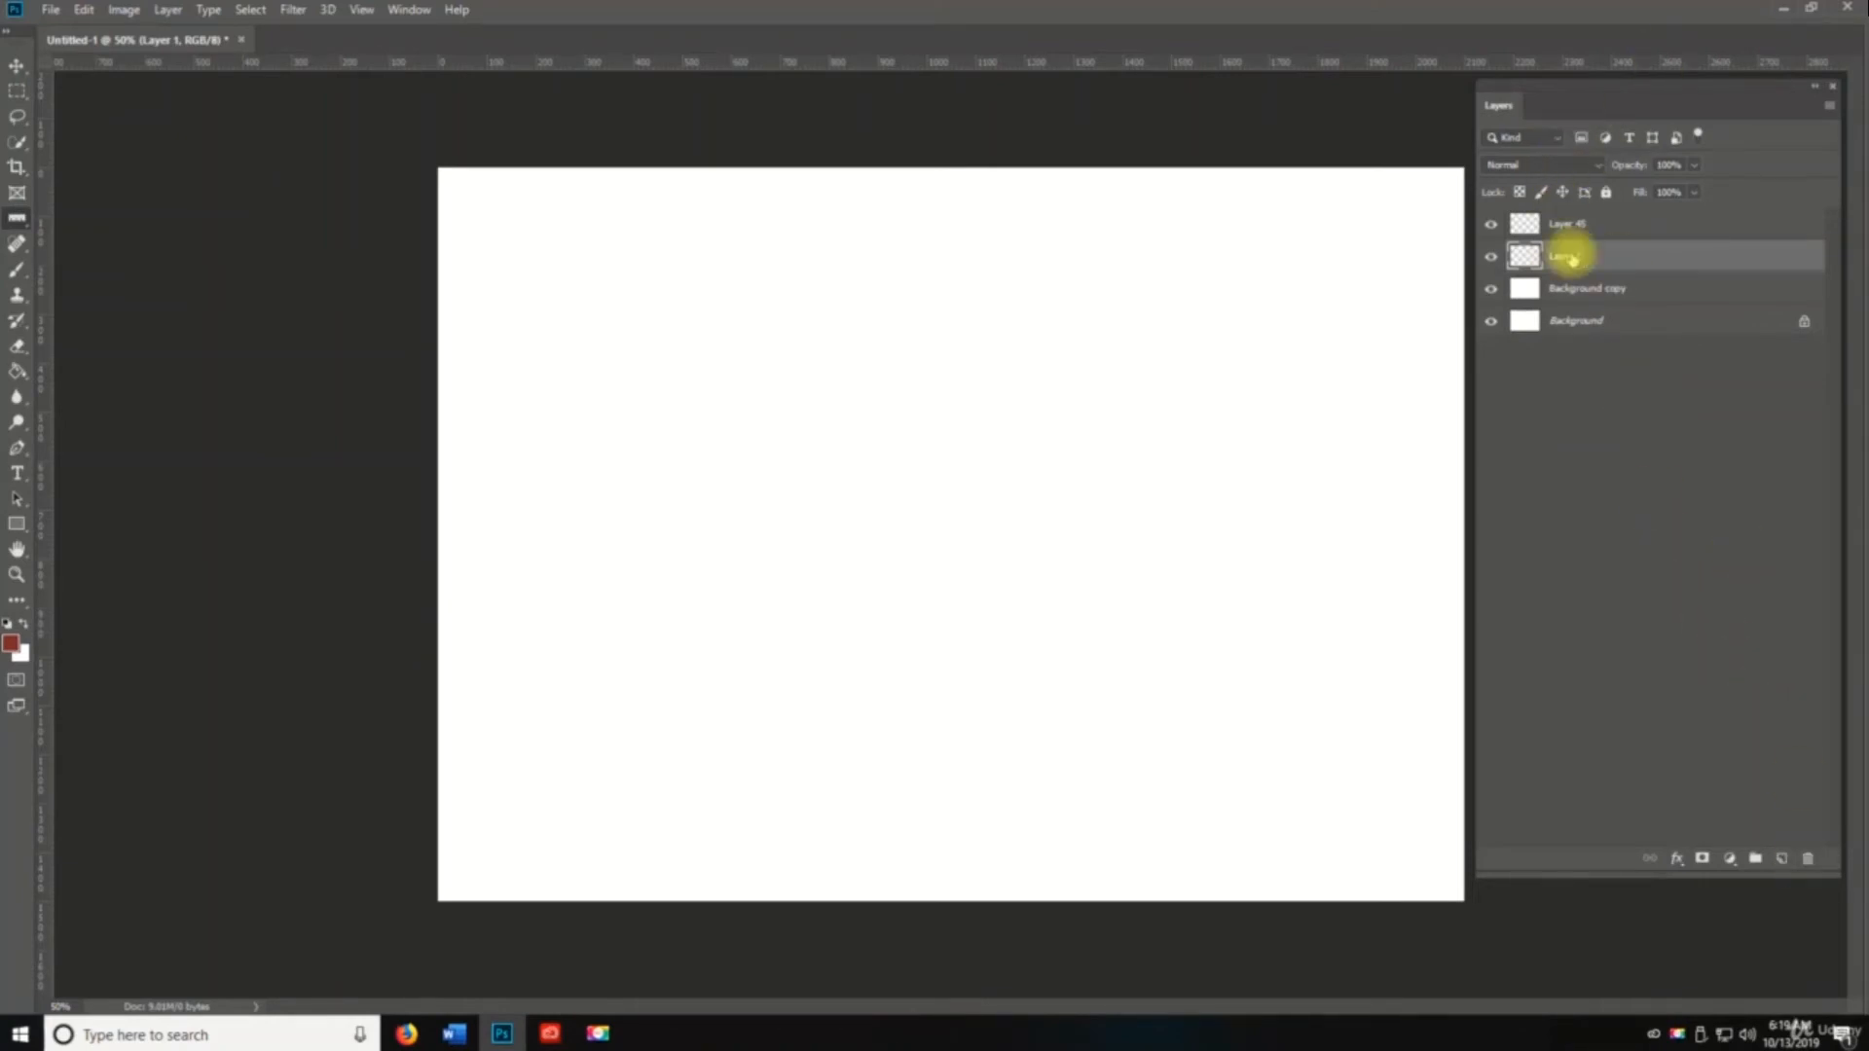
# Step: Compare the Layers panel's own commands with those offered directly on Layer 1
pyautogui.click(1825, 105)
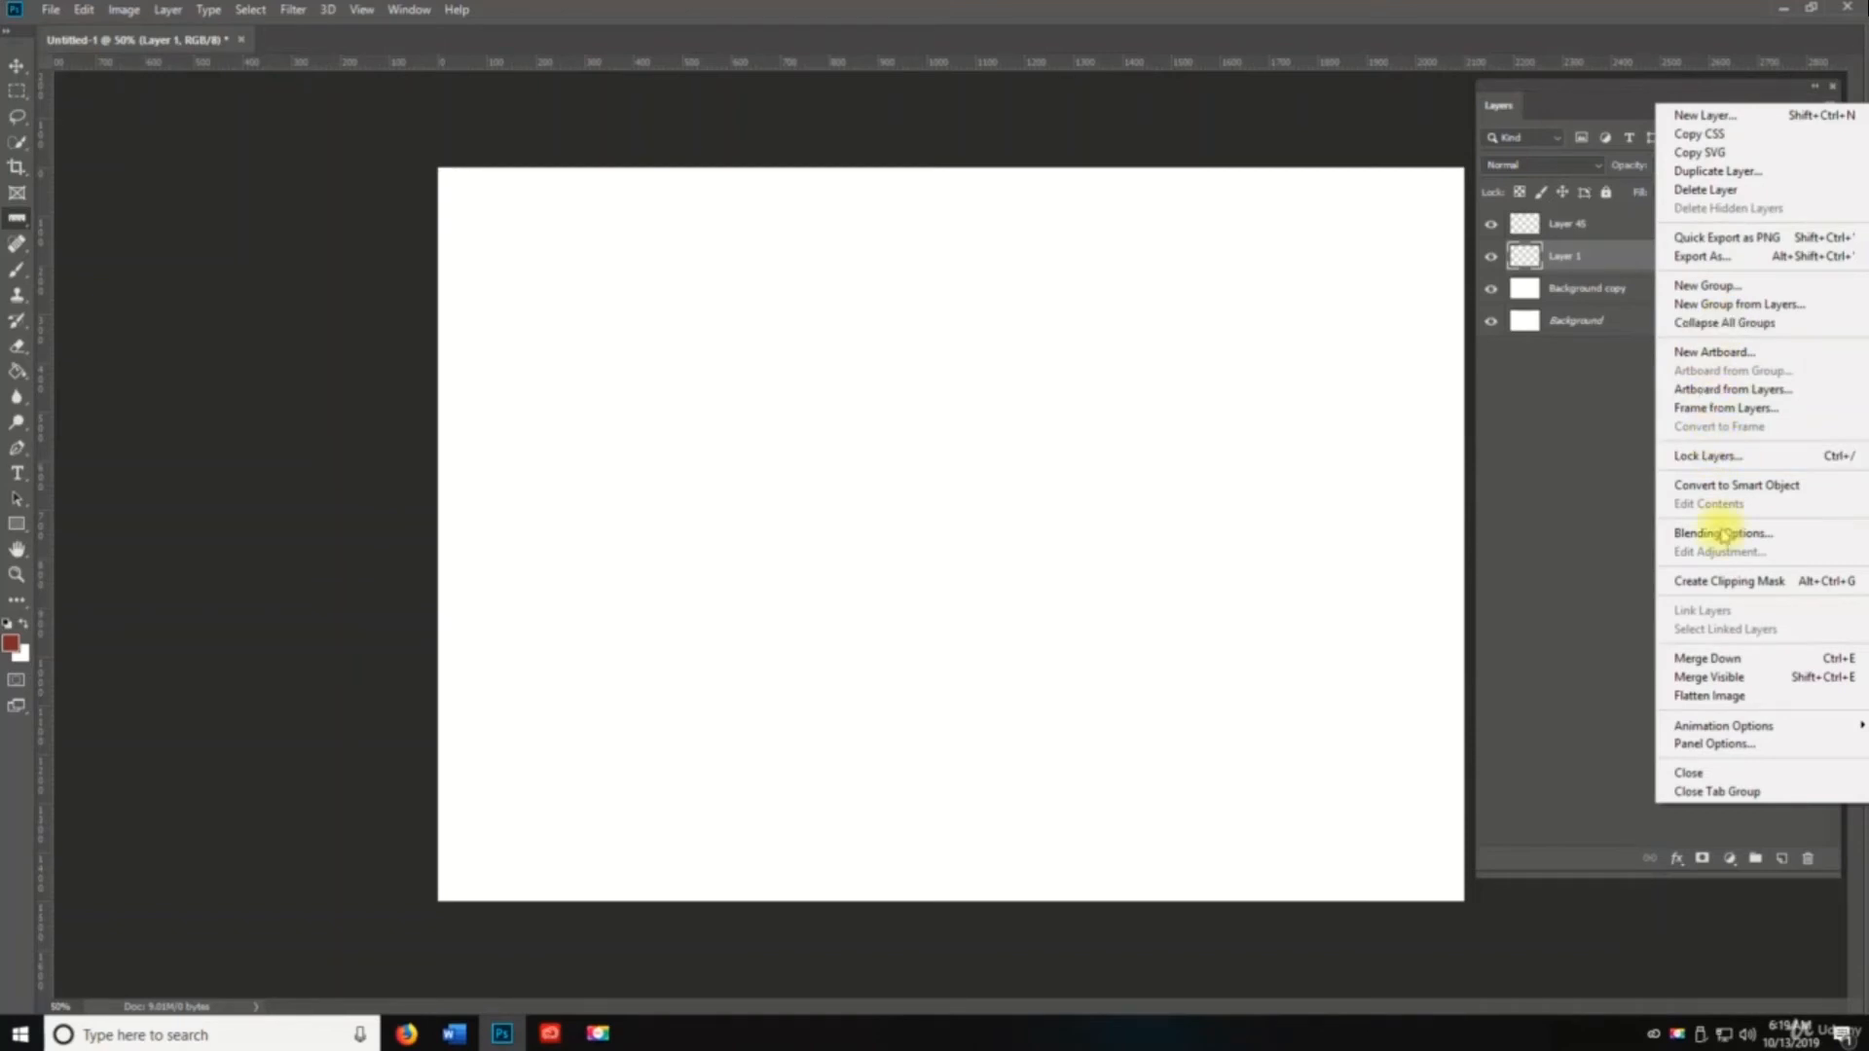
pyautogui.click(1586, 414)
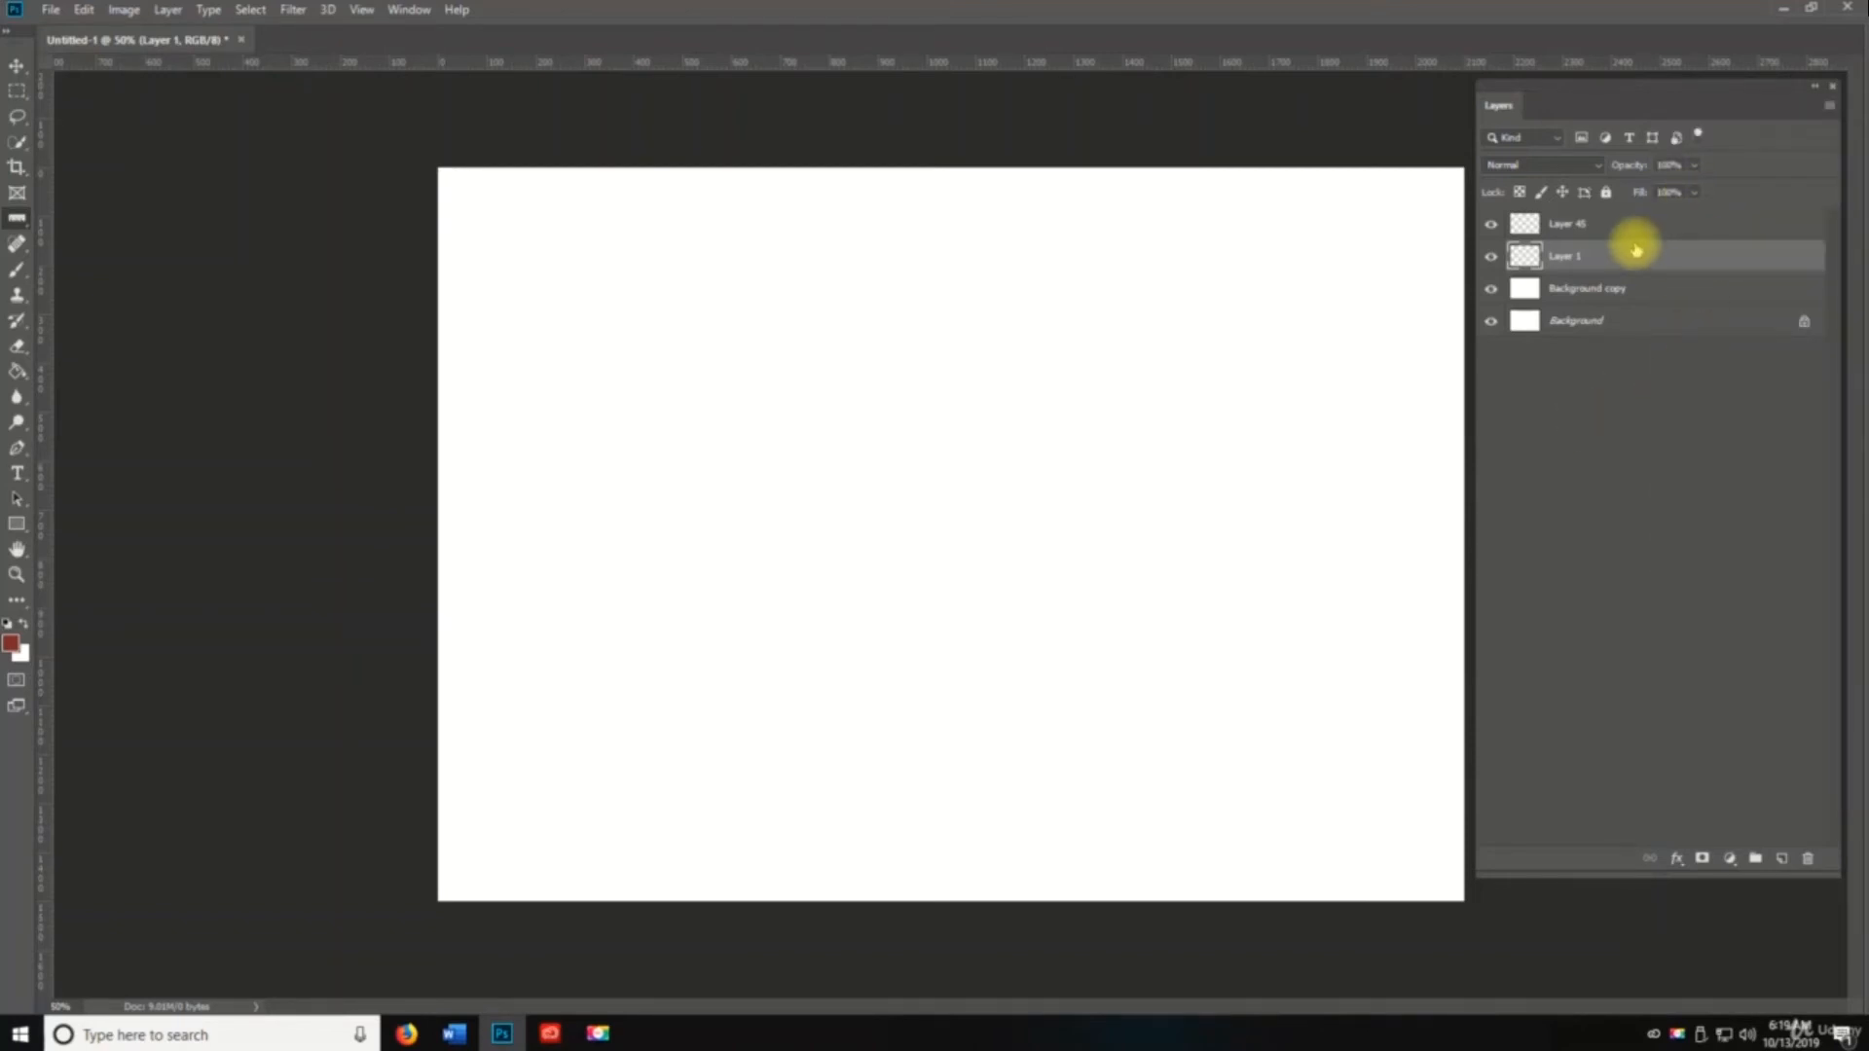
pyautogui.rightClick(1636, 249)
pyautogui.click(1710, 251)
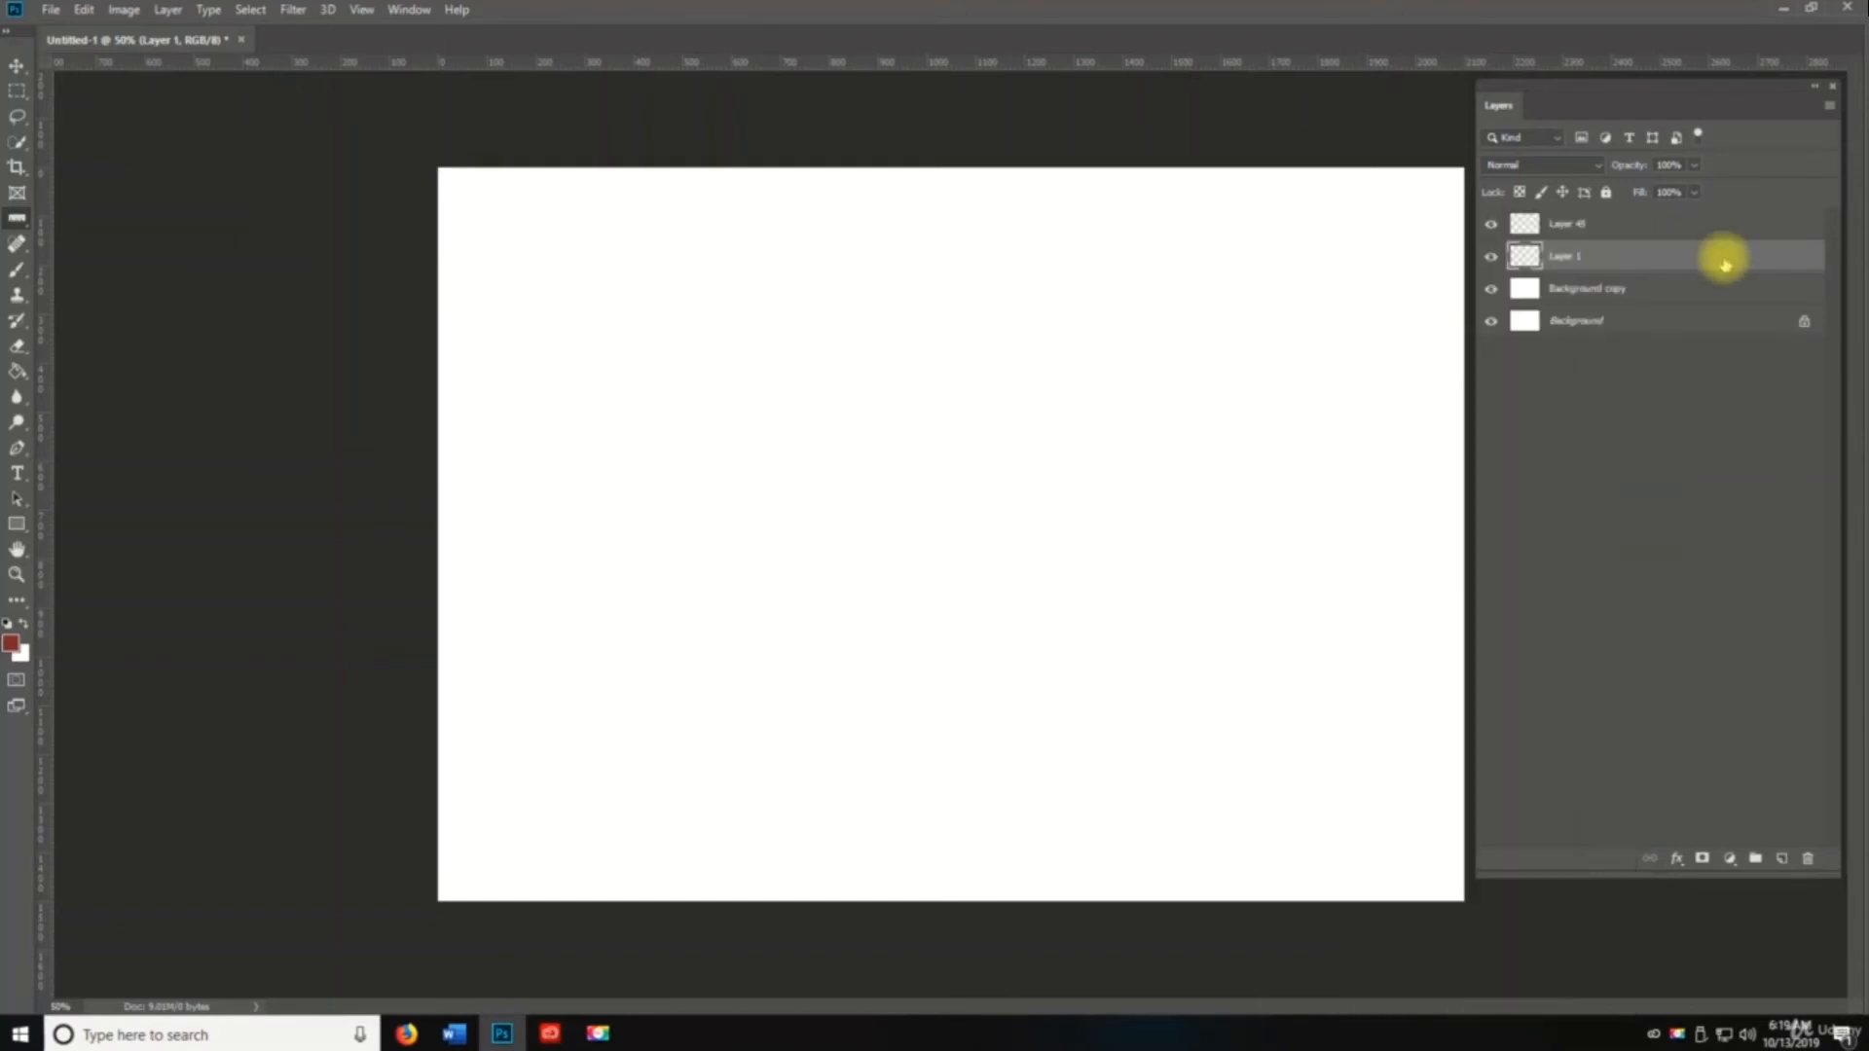
# Step: Try merging Layer 1 down into the Background copy layer, and undo the merge
pyautogui.rightClick(1555, 263)
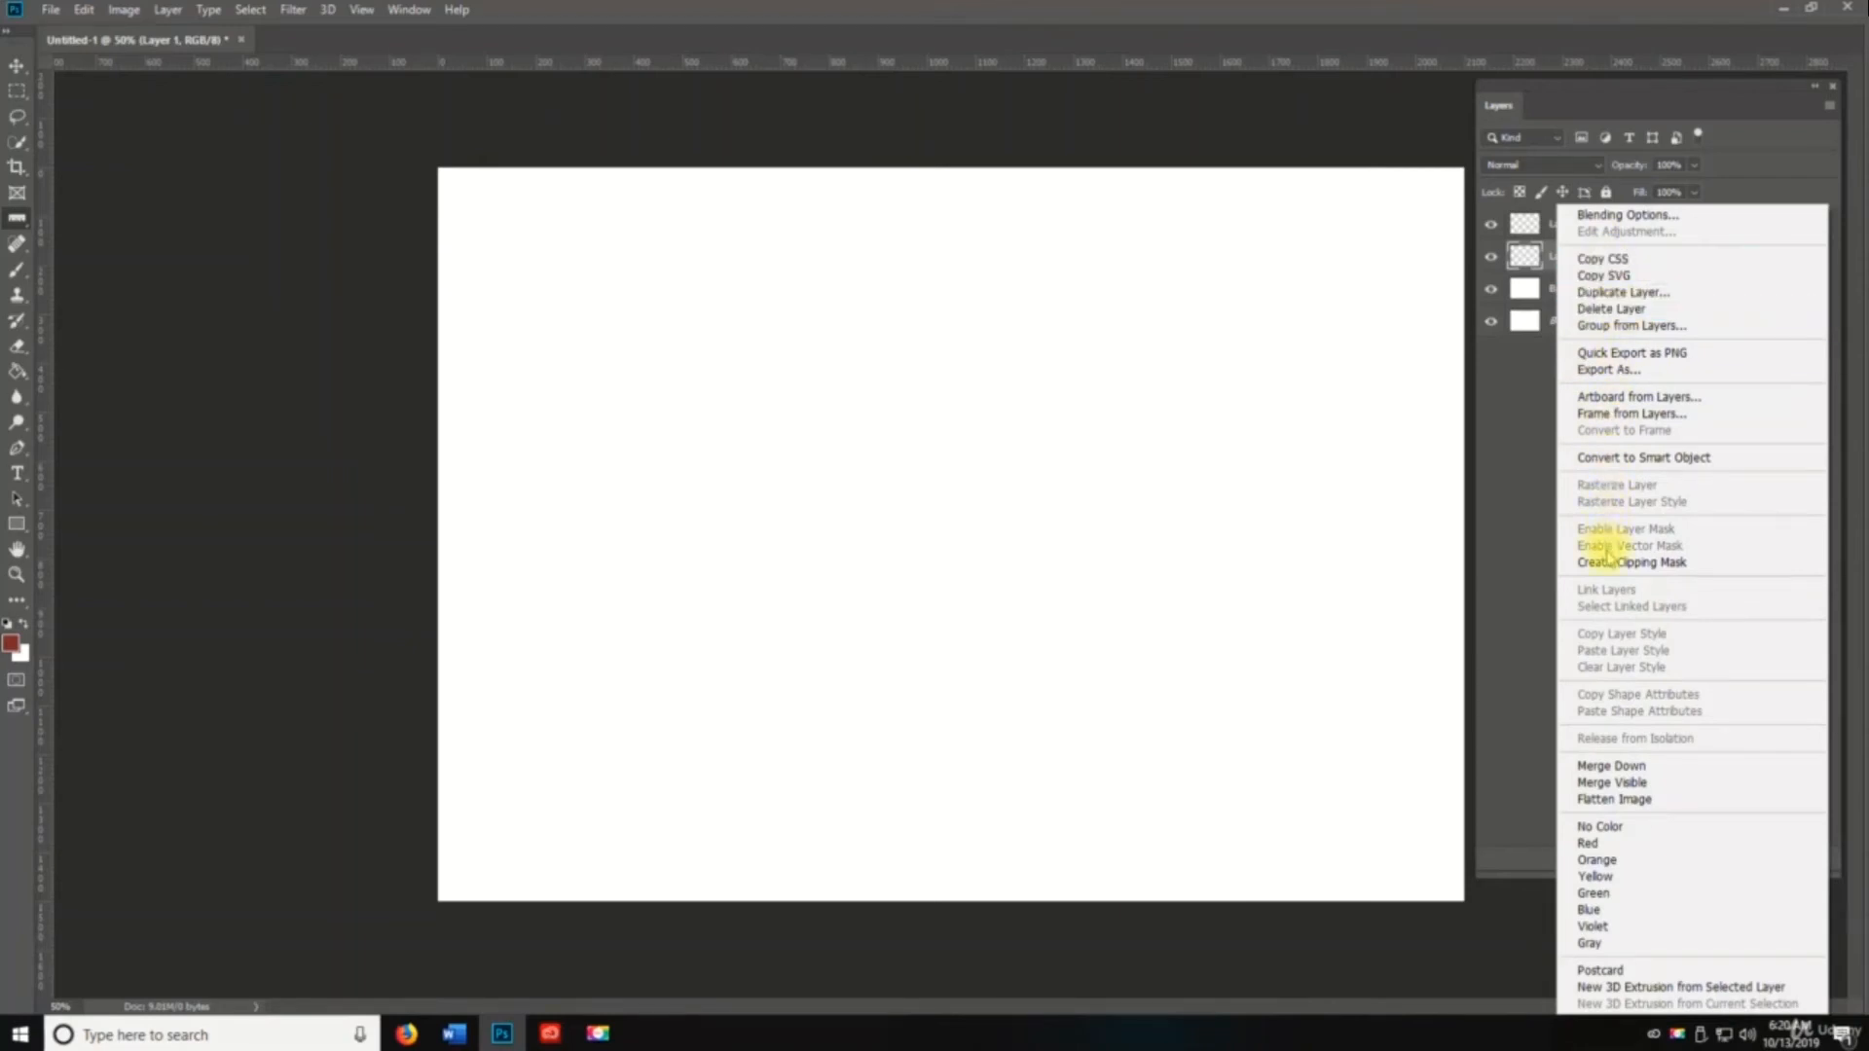
pyautogui.click(1618, 766)
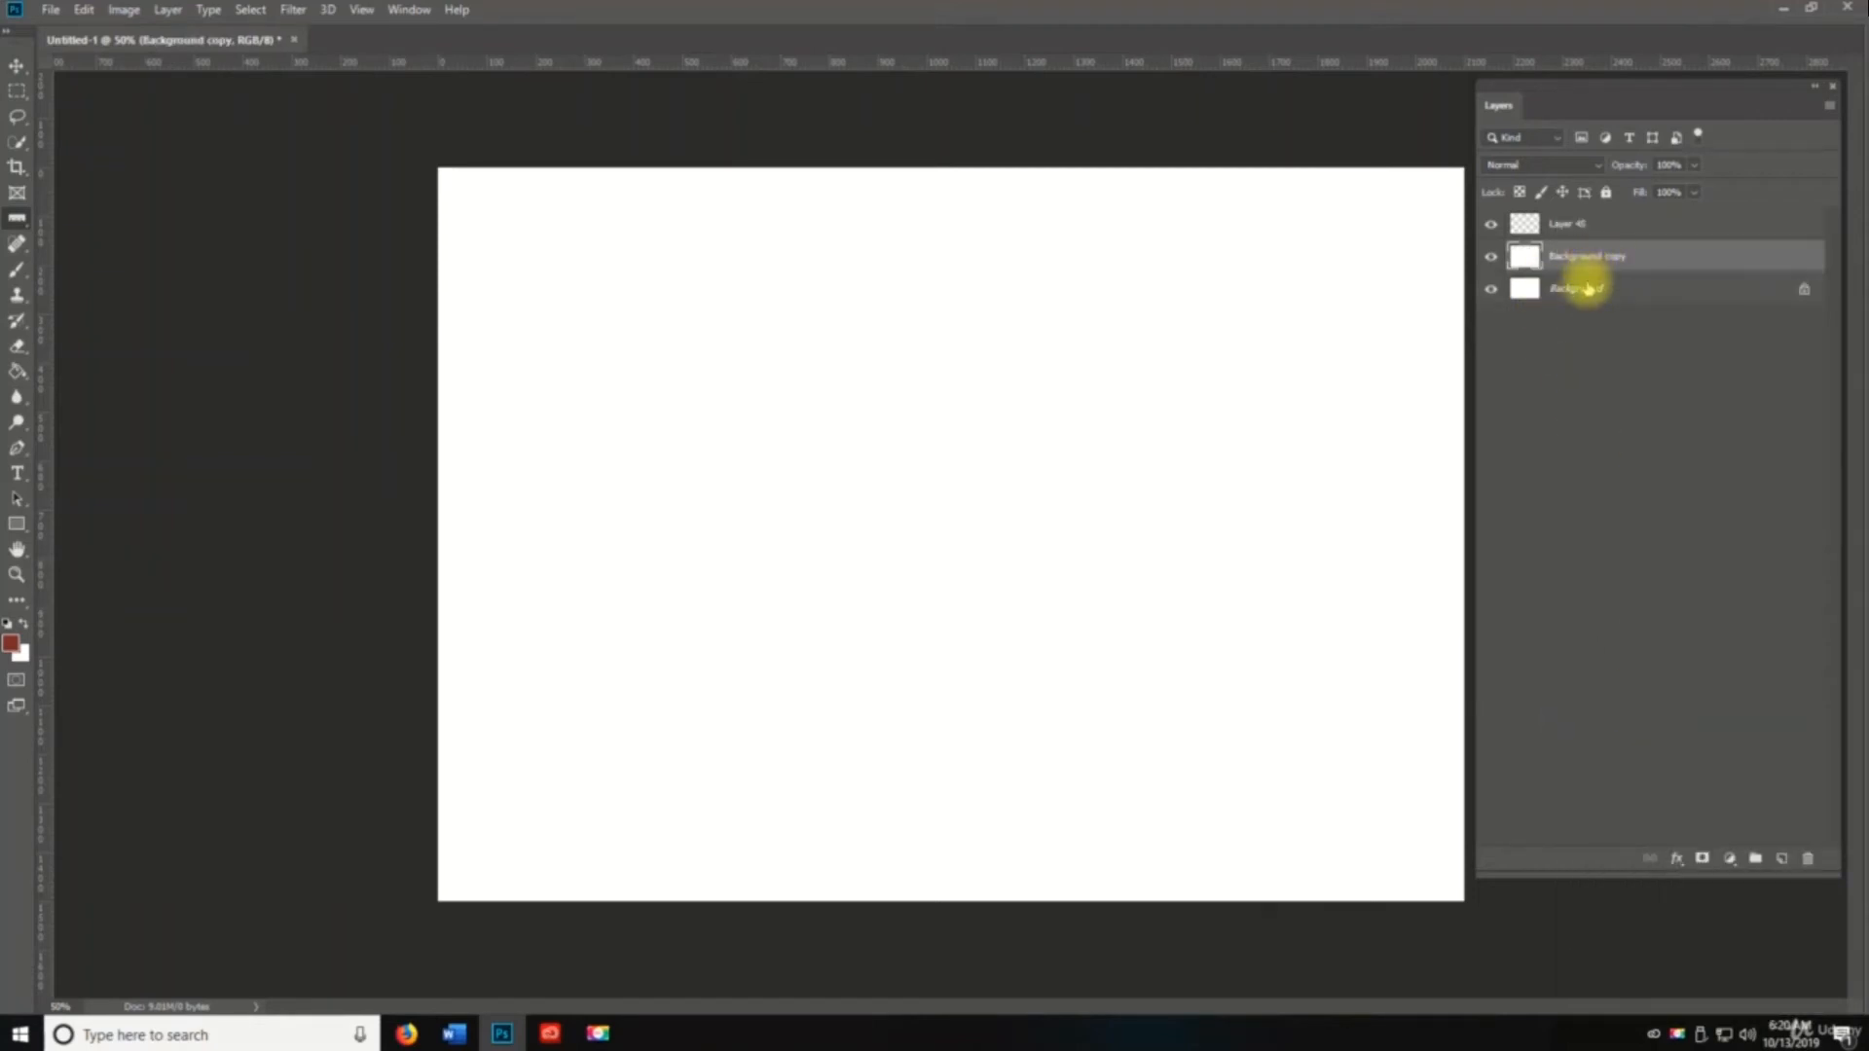
pyautogui.hotkey('ctrl', 'z')
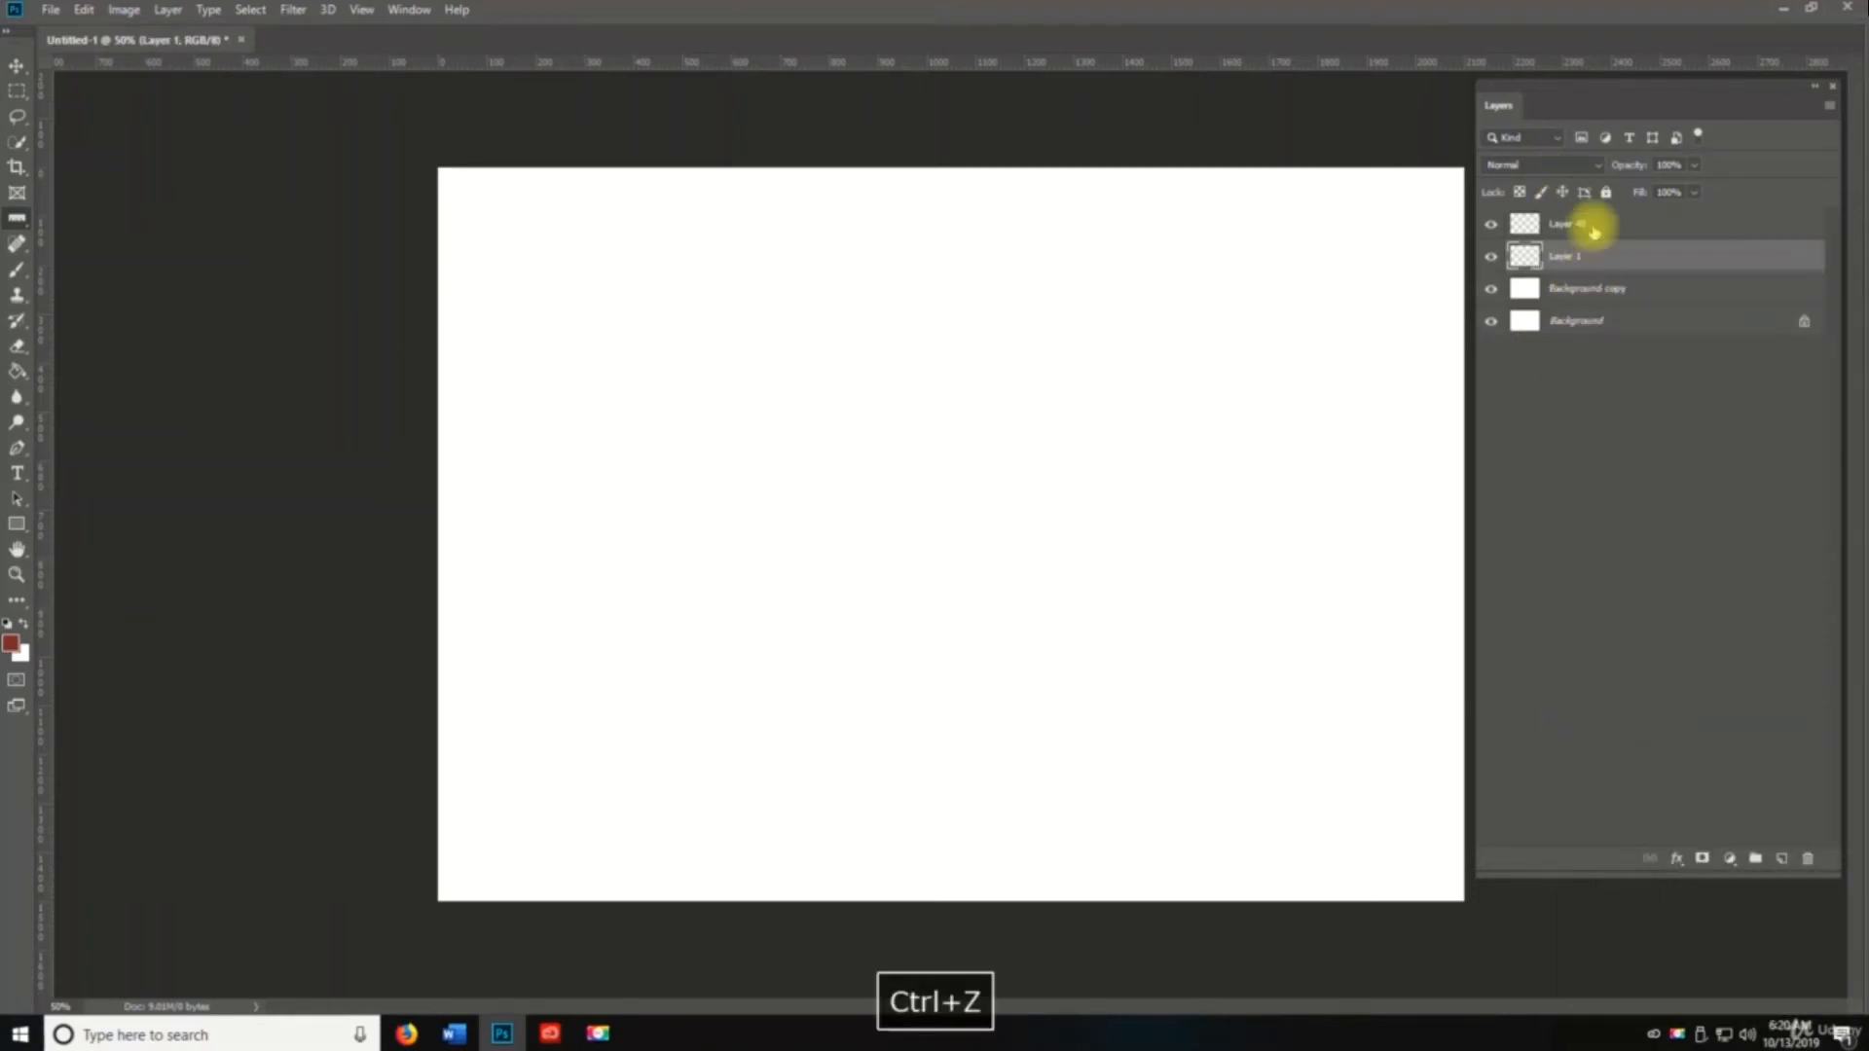
# Step: Unlock the Background layer so it becomes a regular layer
pyautogui.keyDown('shift'); pyautogui.click(1591, 321); pyautogui.keyUp('shift')
pyautogui.click(1803, 321)
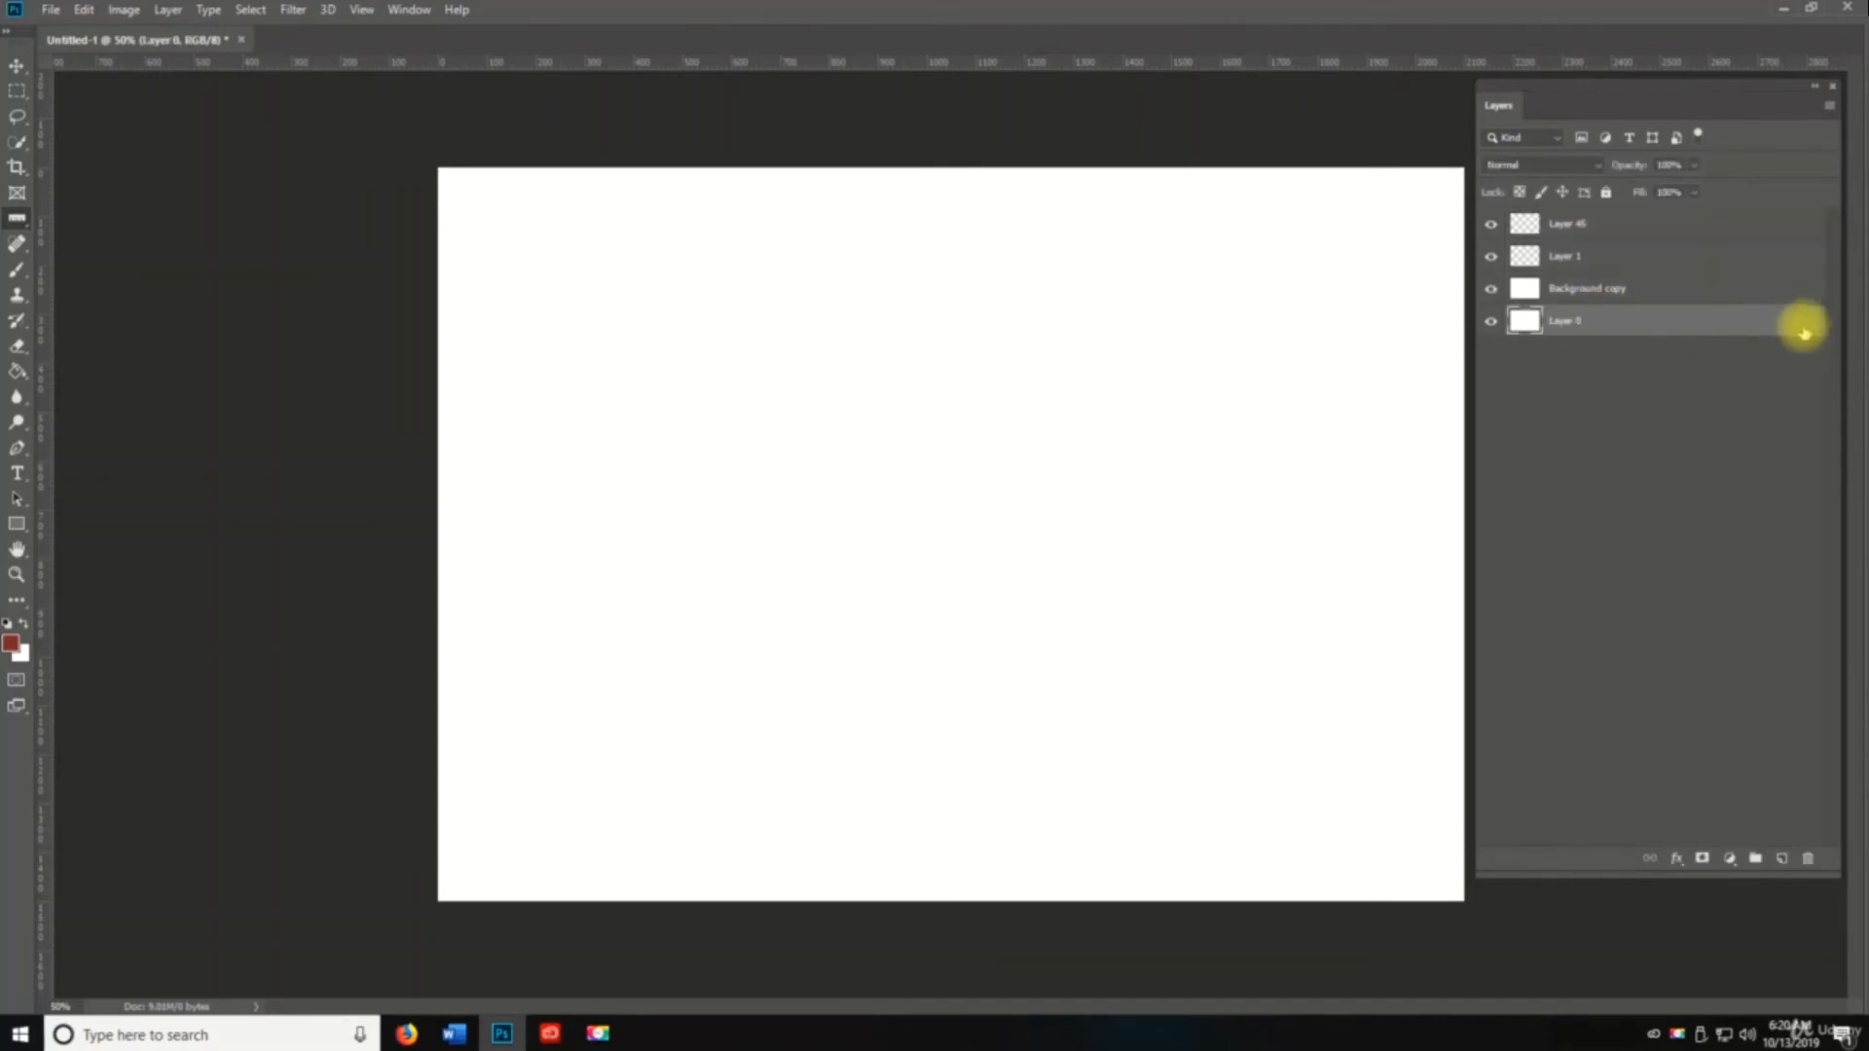
# Step: Try merging all four layers into a single layer, and undo the merge
pyautogui.click(1527, 222)
pyautogui.keyDown('shift'); pyautogui.click(1621, 328); pyautogui.keyUp('shift')
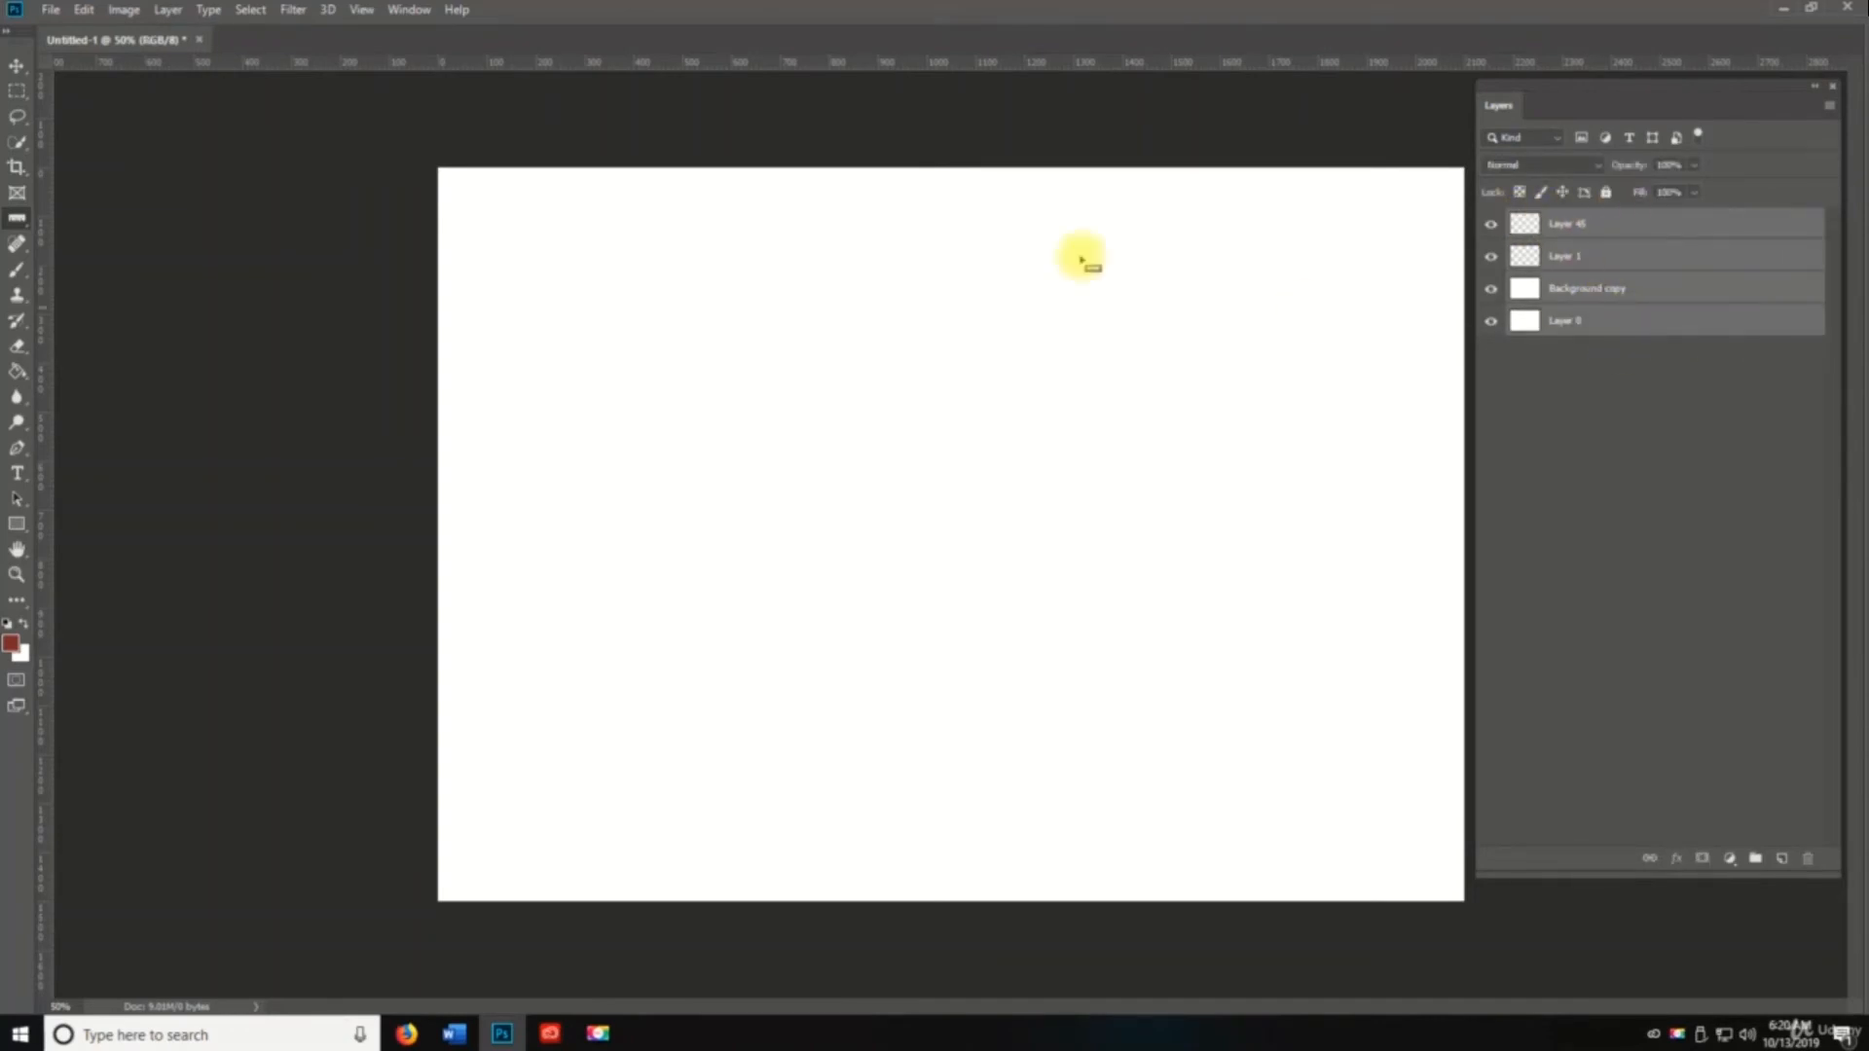
pyautogui.rightClick(1566, 239)
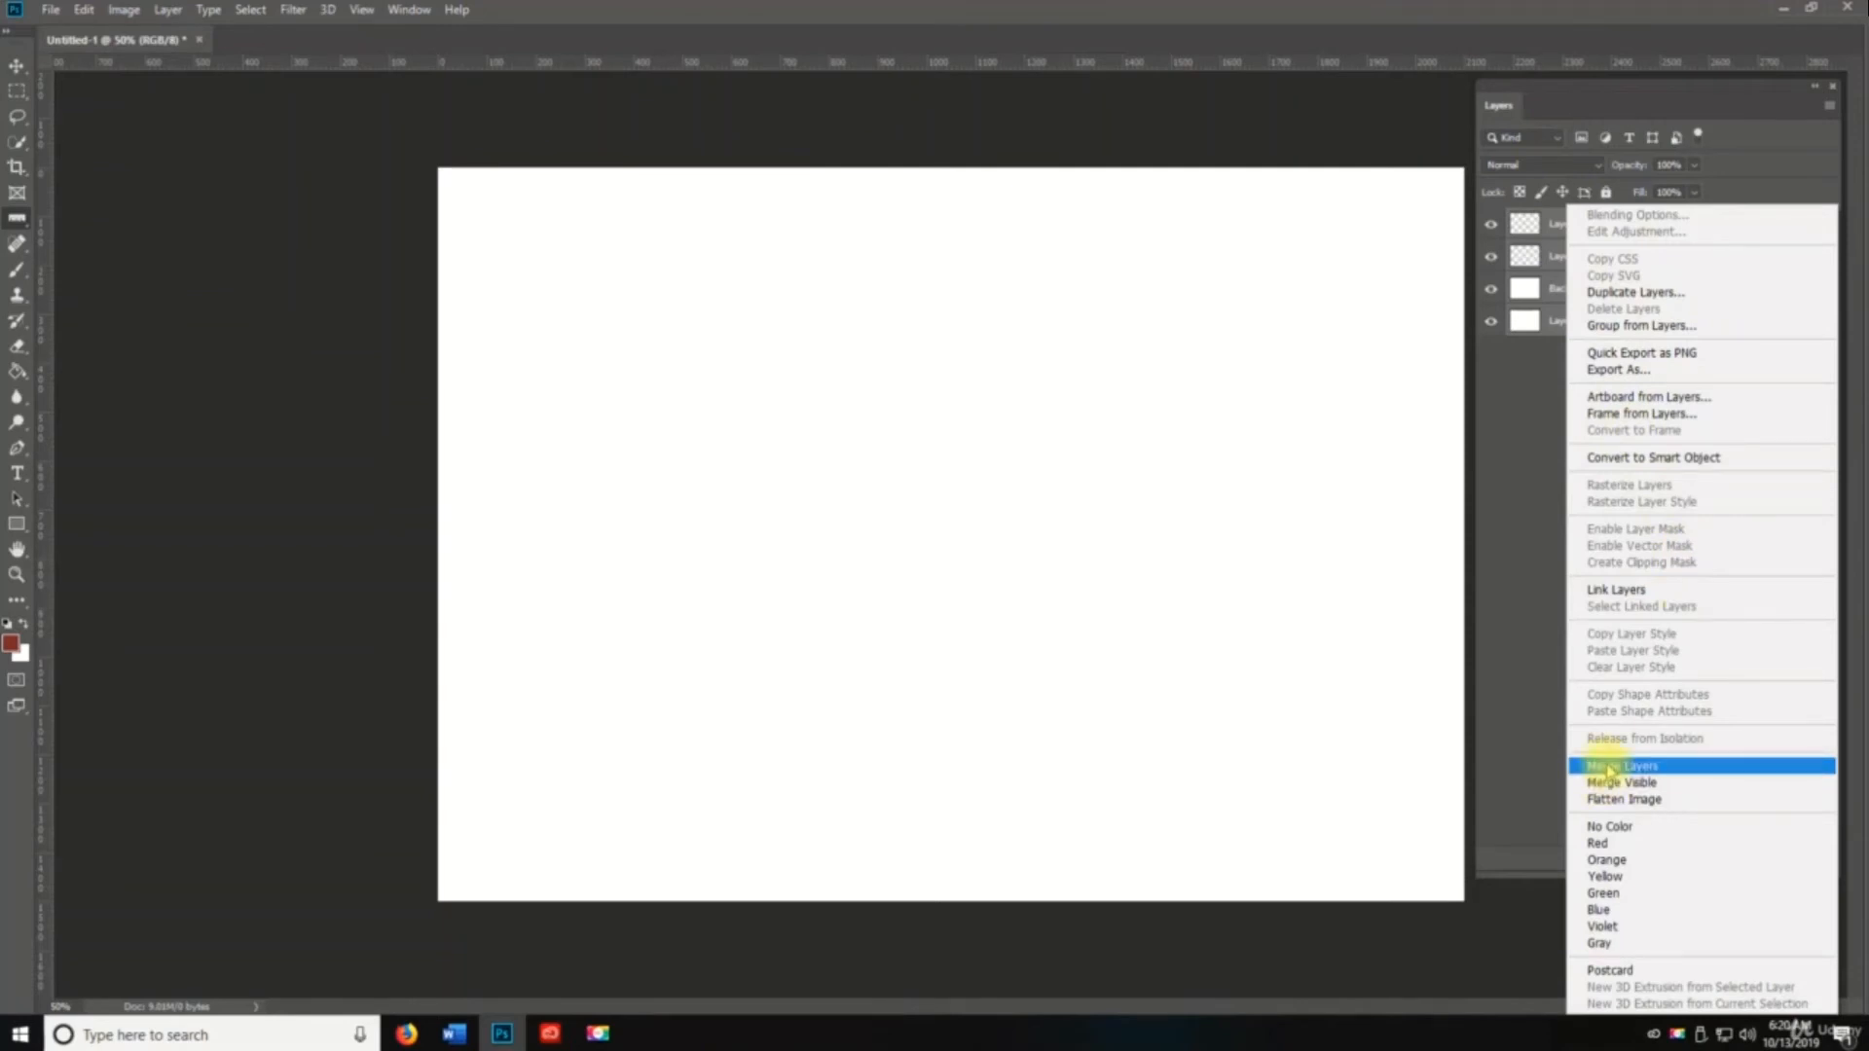
pyautogui.click(1607, 768)
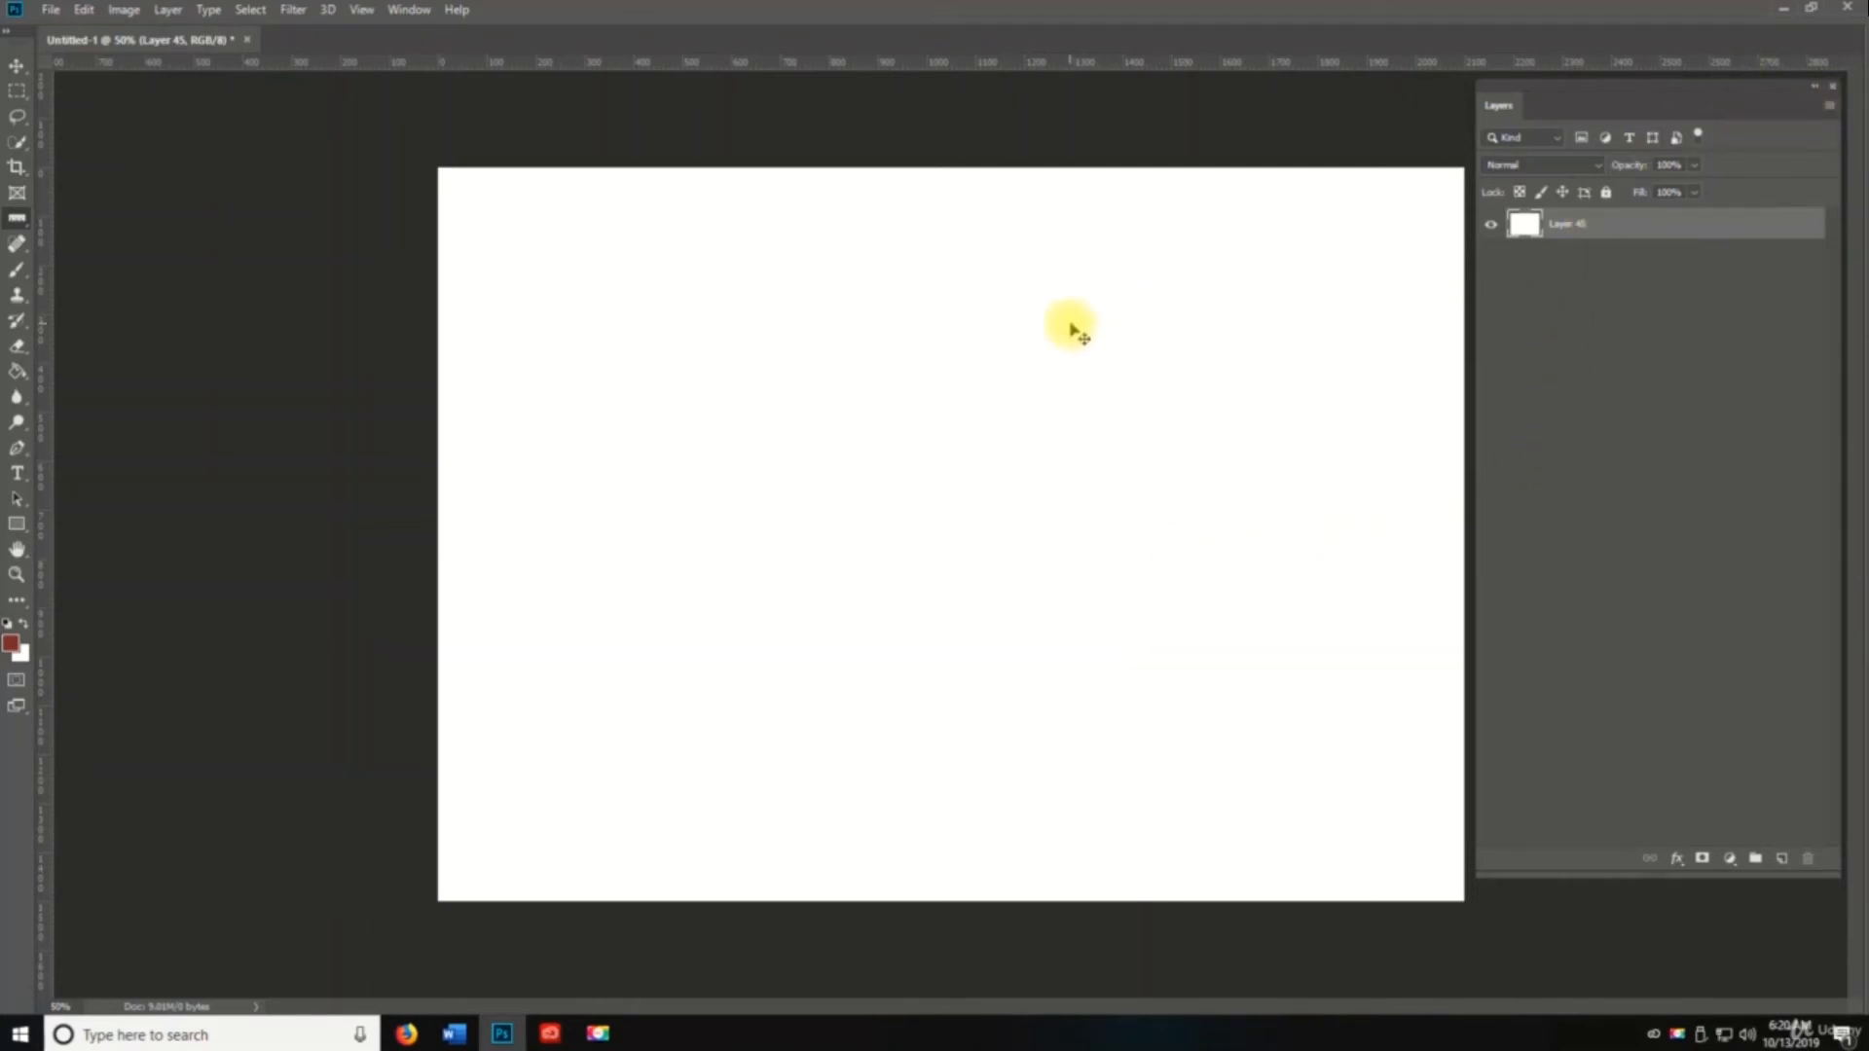
pyautogui.hotkey('ctrl', 'z')
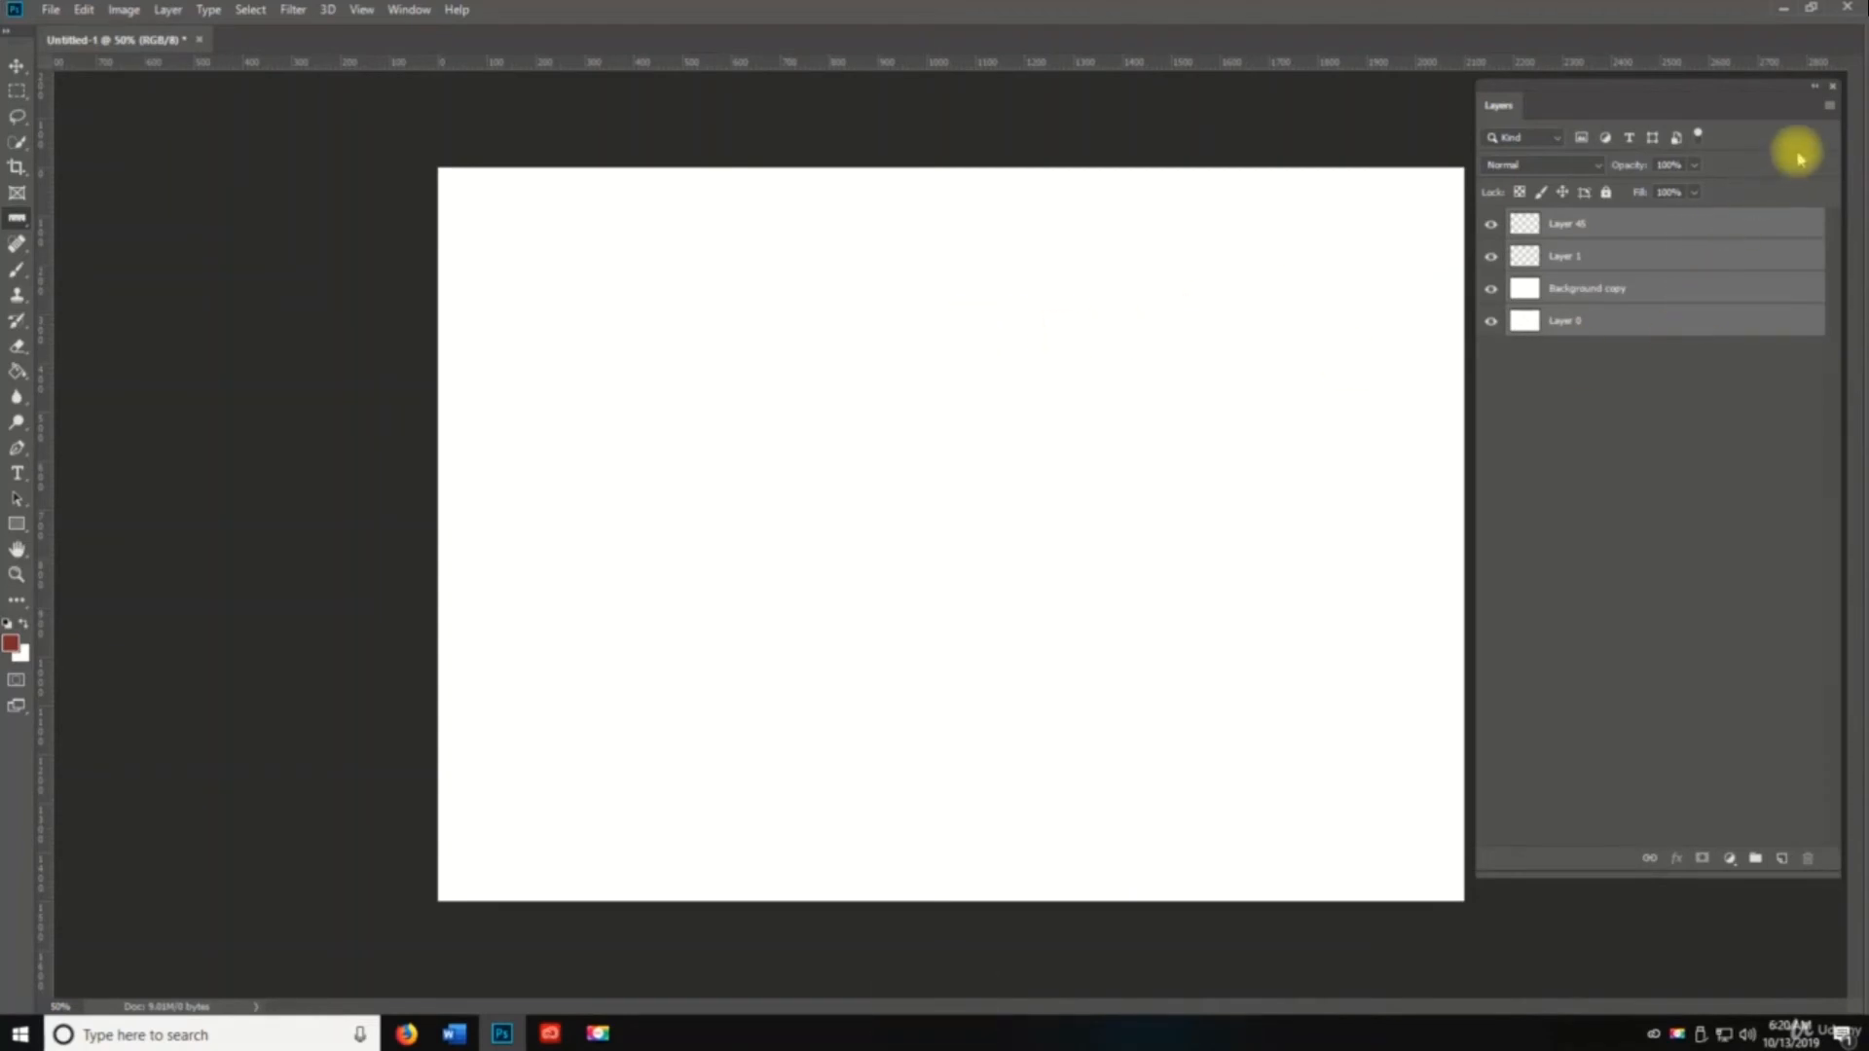
# Step: Deselect all layers and examine which merge and flatten commands are available
pyautogui.click(1577, 389)
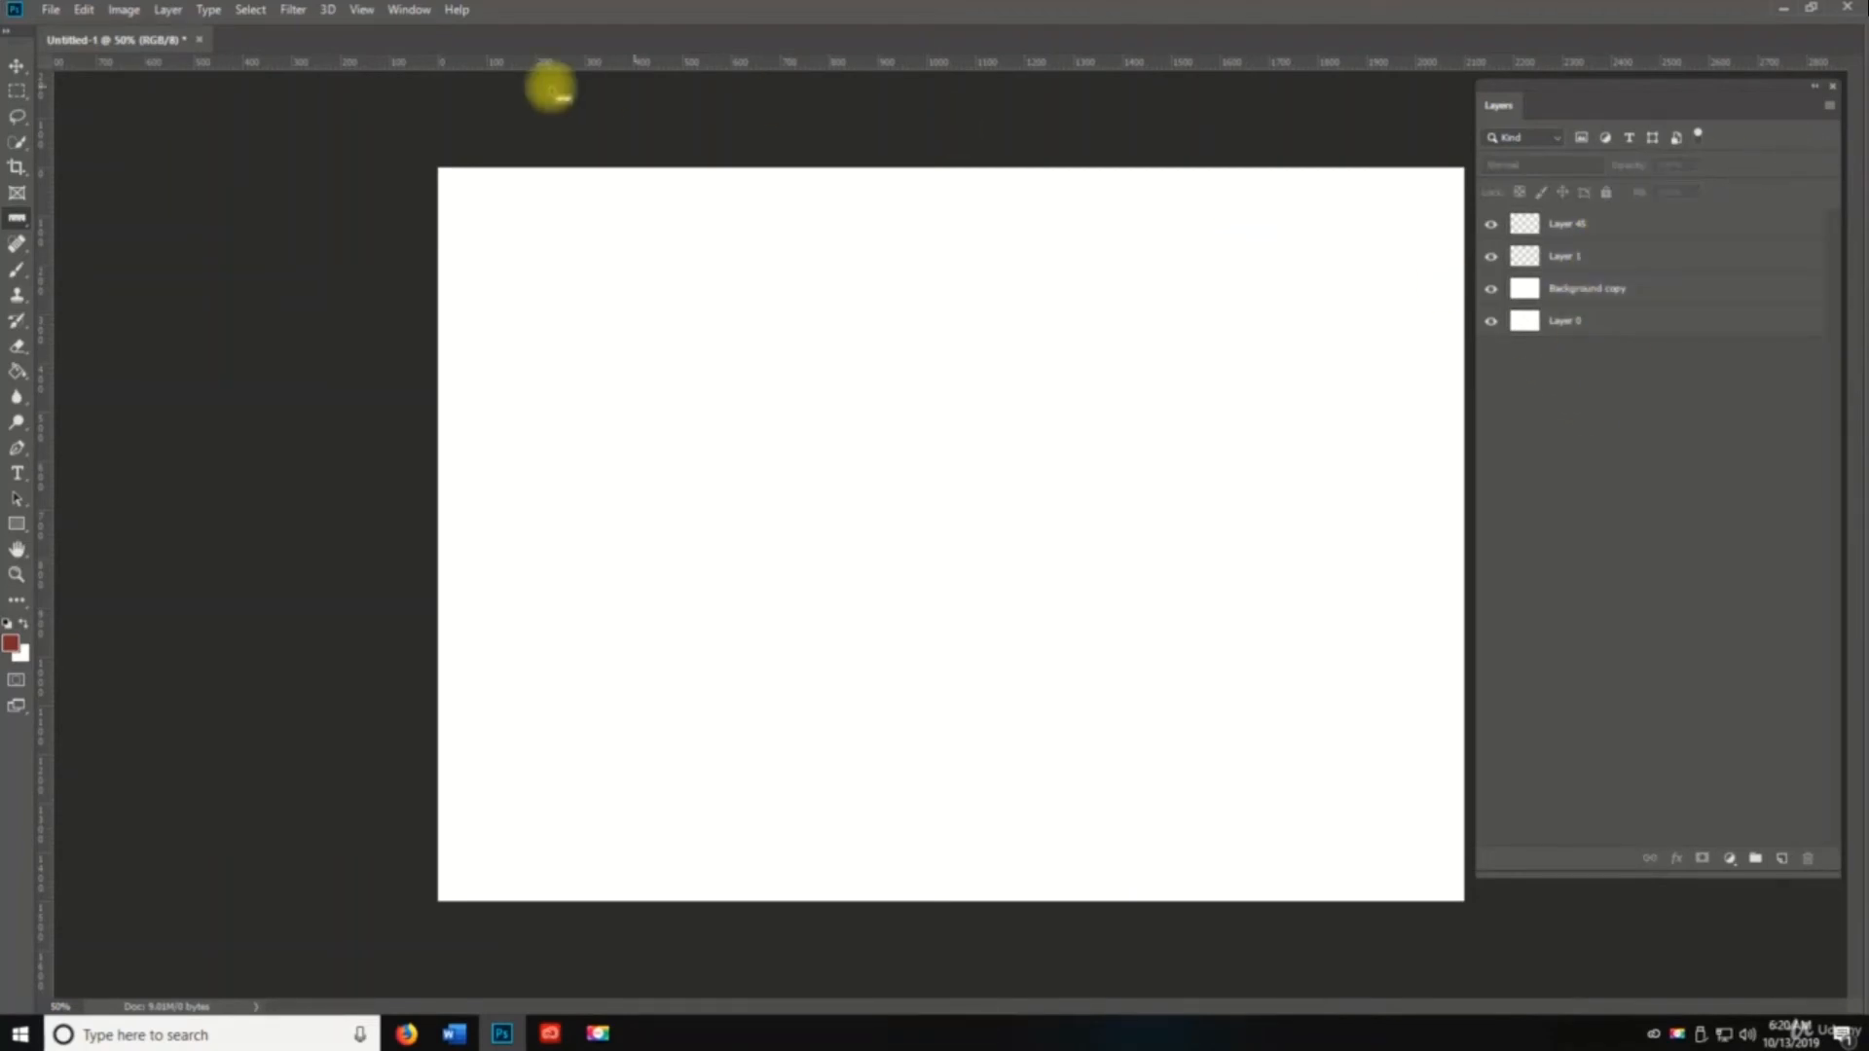
pyautogui.click(167, 11)
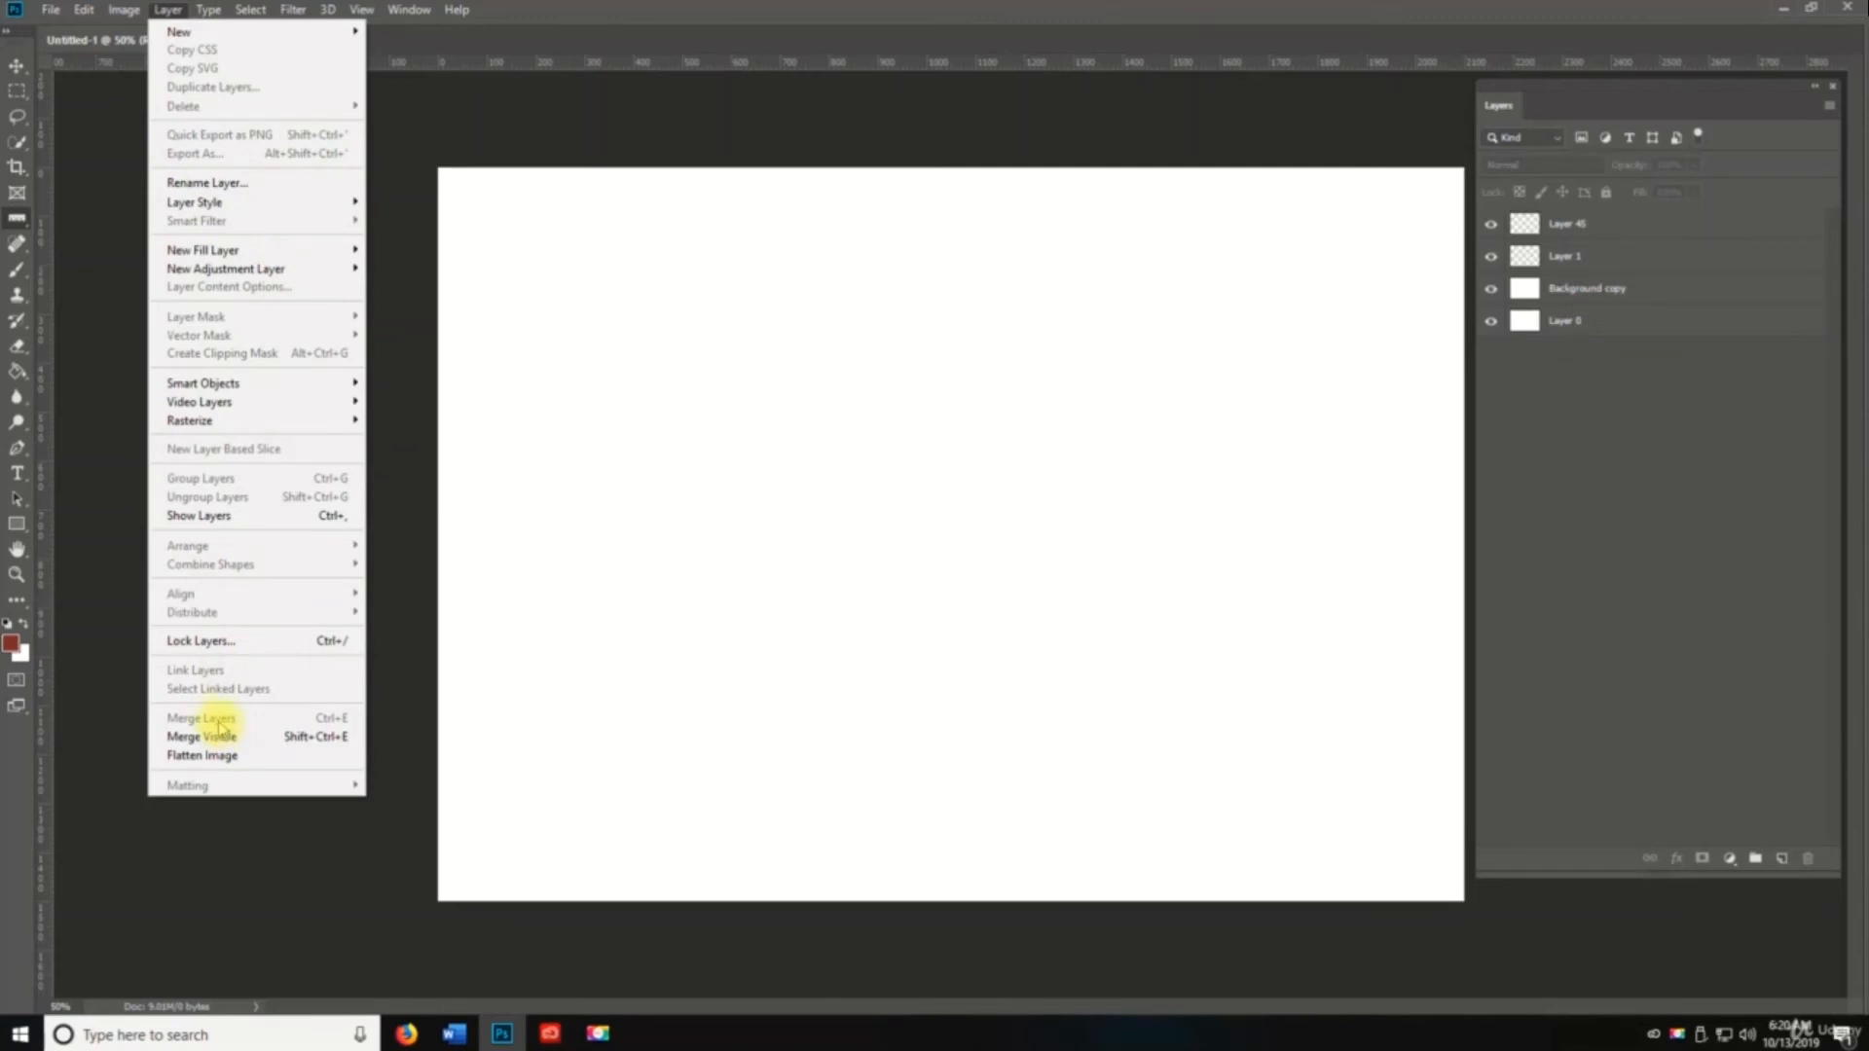
pyautogui.click(1639, 451)
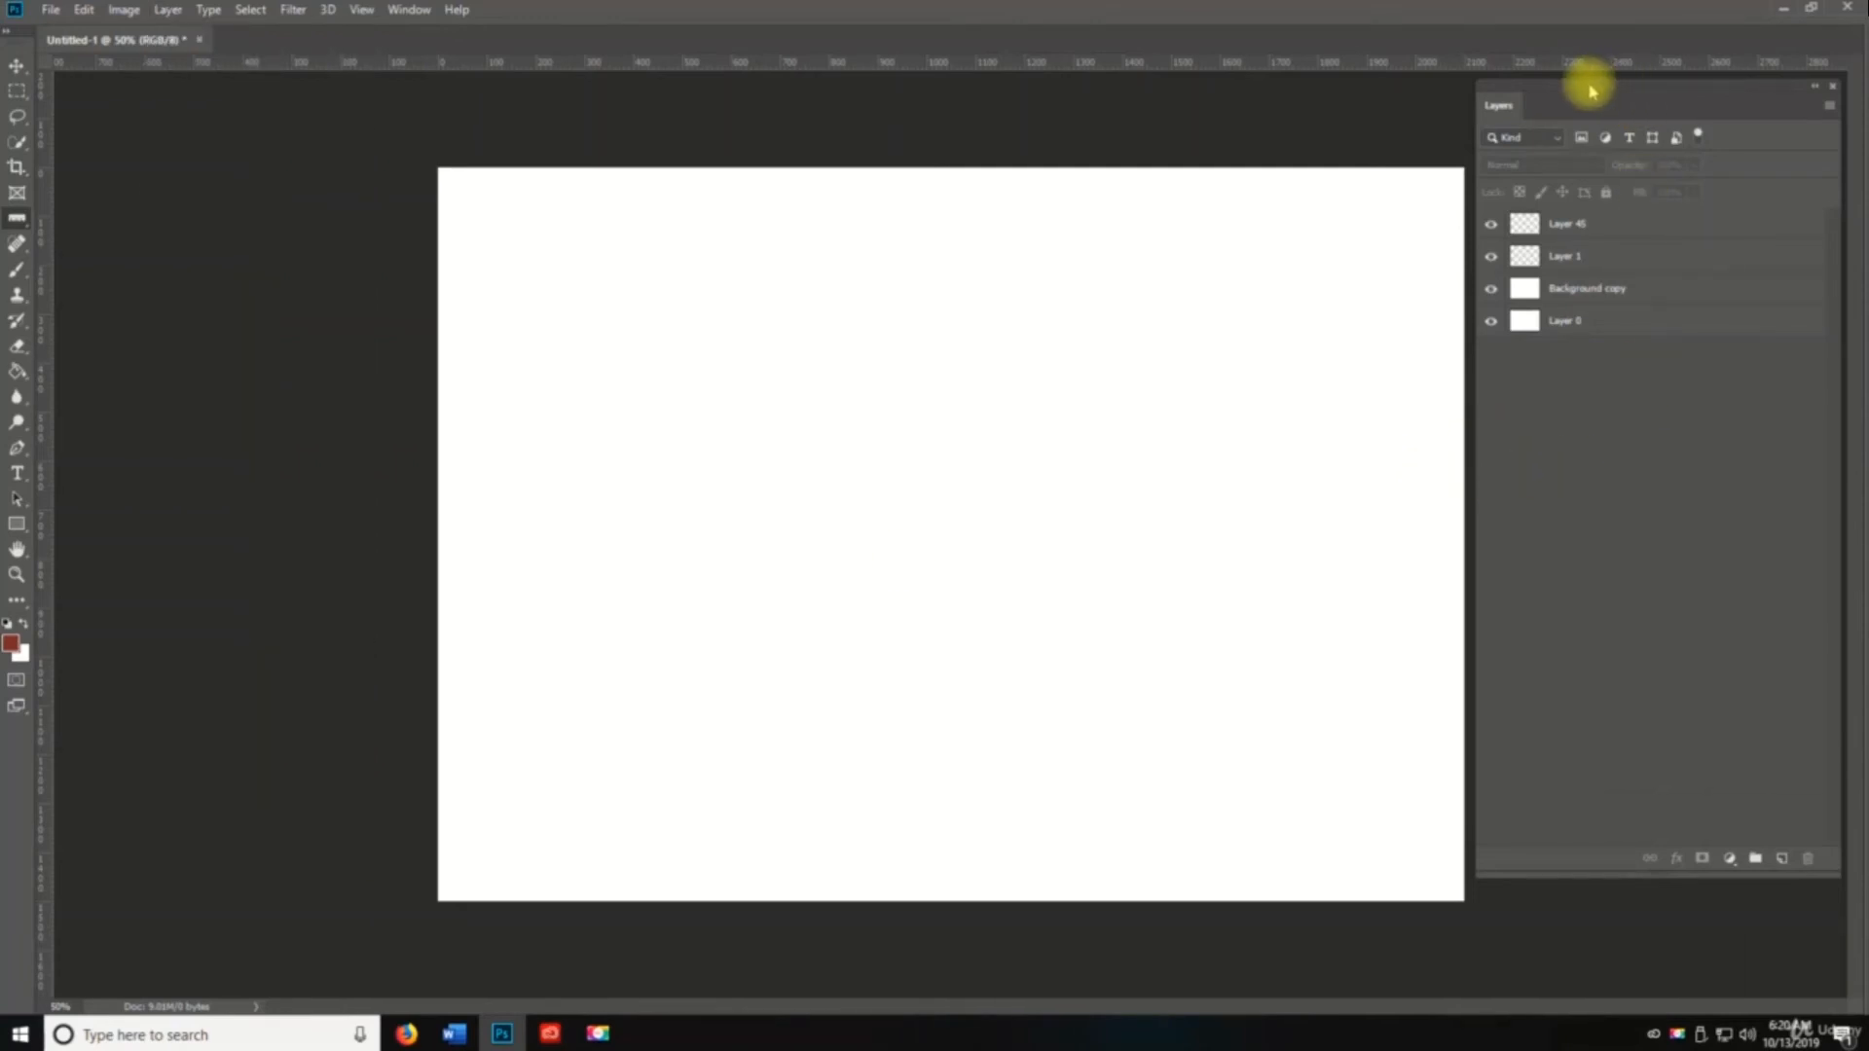
# Step: Move the floating Layers panel over the middle of the canvas and widen it past the canvas's far edge
pyautogui.moveTo(1589, 84); pyautogui.dragTo(819, 149)
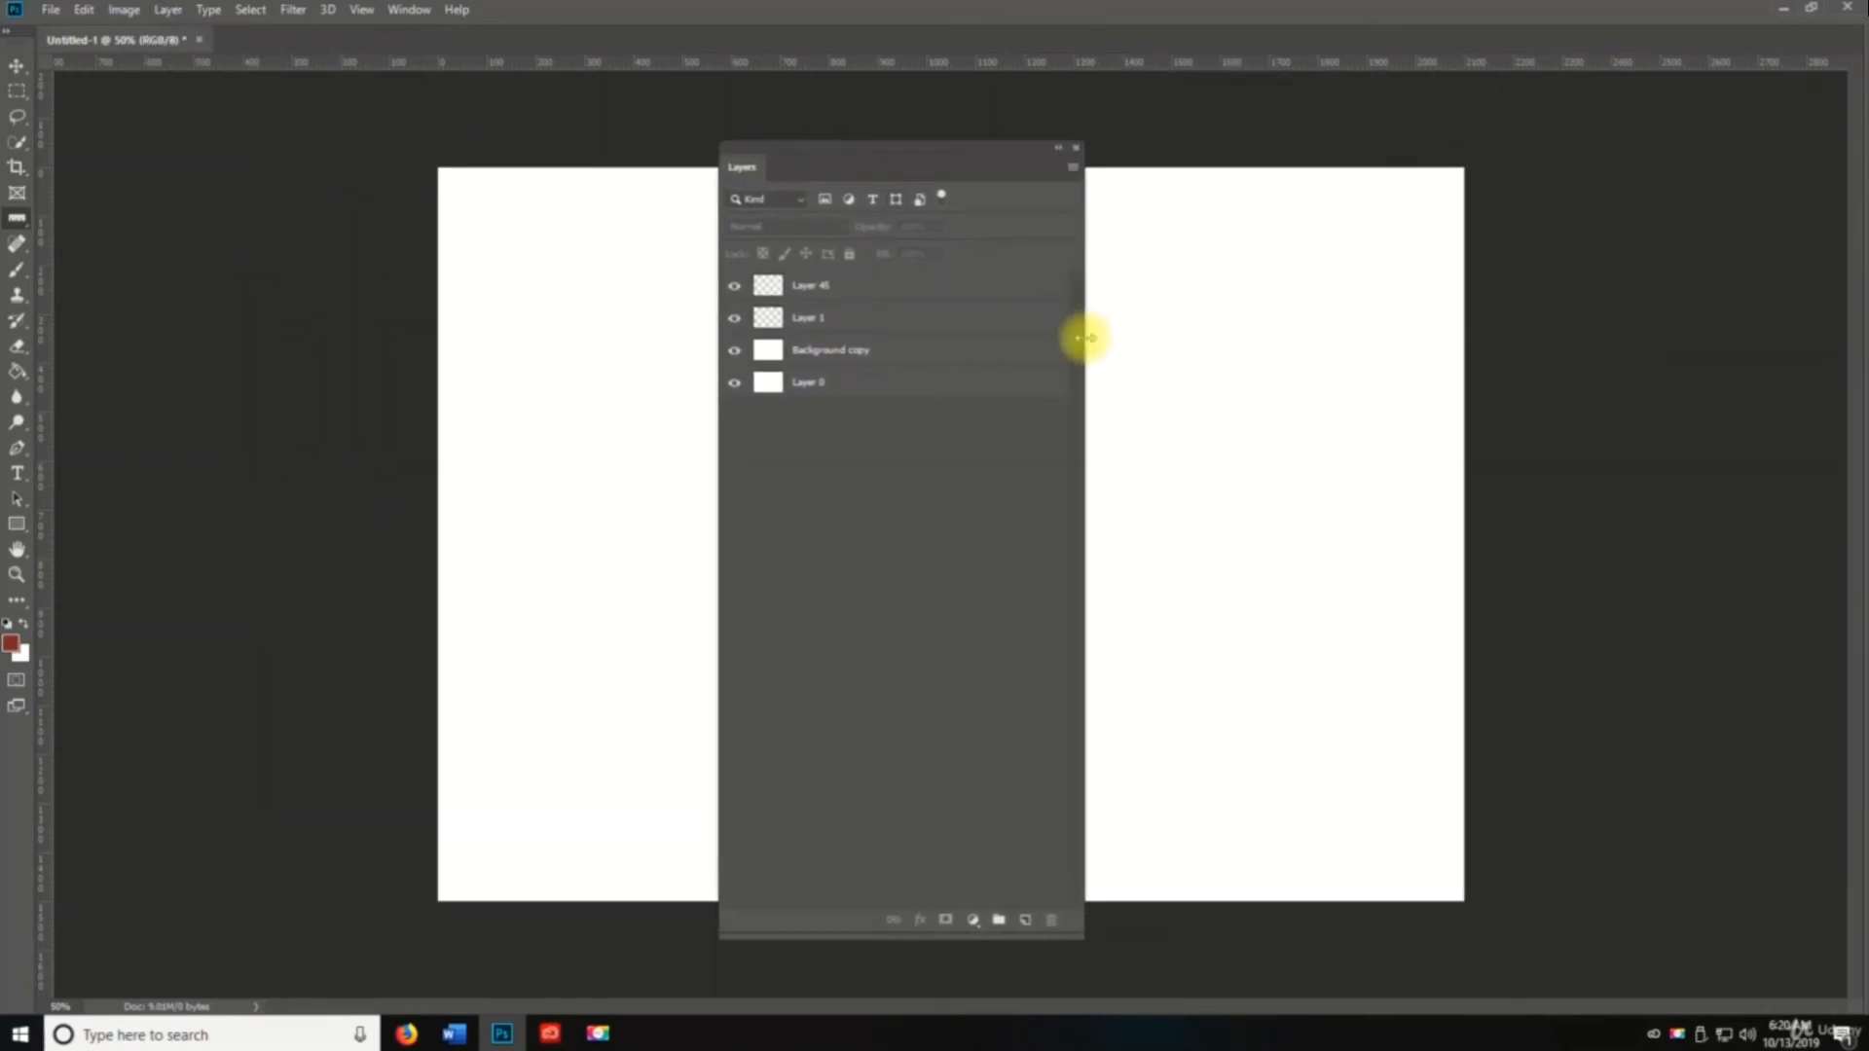
pyautogui.moveTo(1085, 343); pyautogui.dragTo(1610, 292)
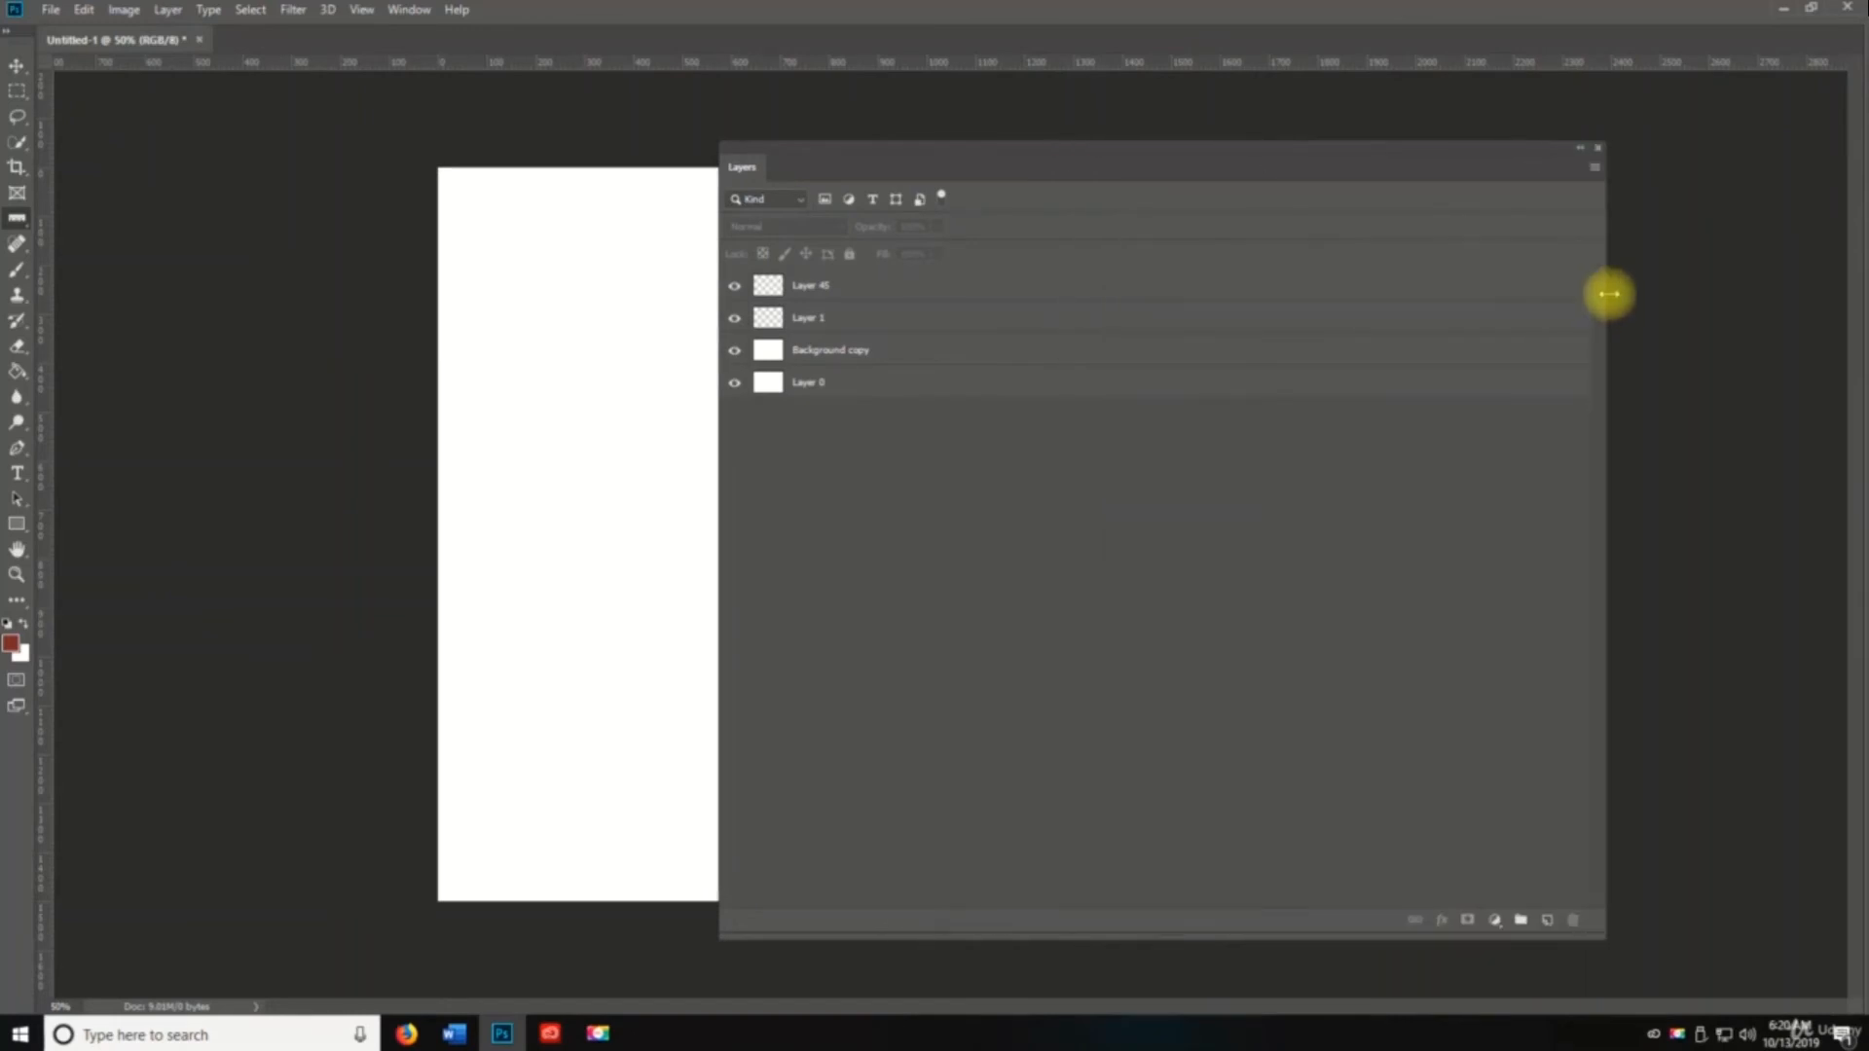
# Step: Select Layer 45 and review its lock options and the list of blending modes from Normal to Luminosity
pyautogui.click(876, 285)
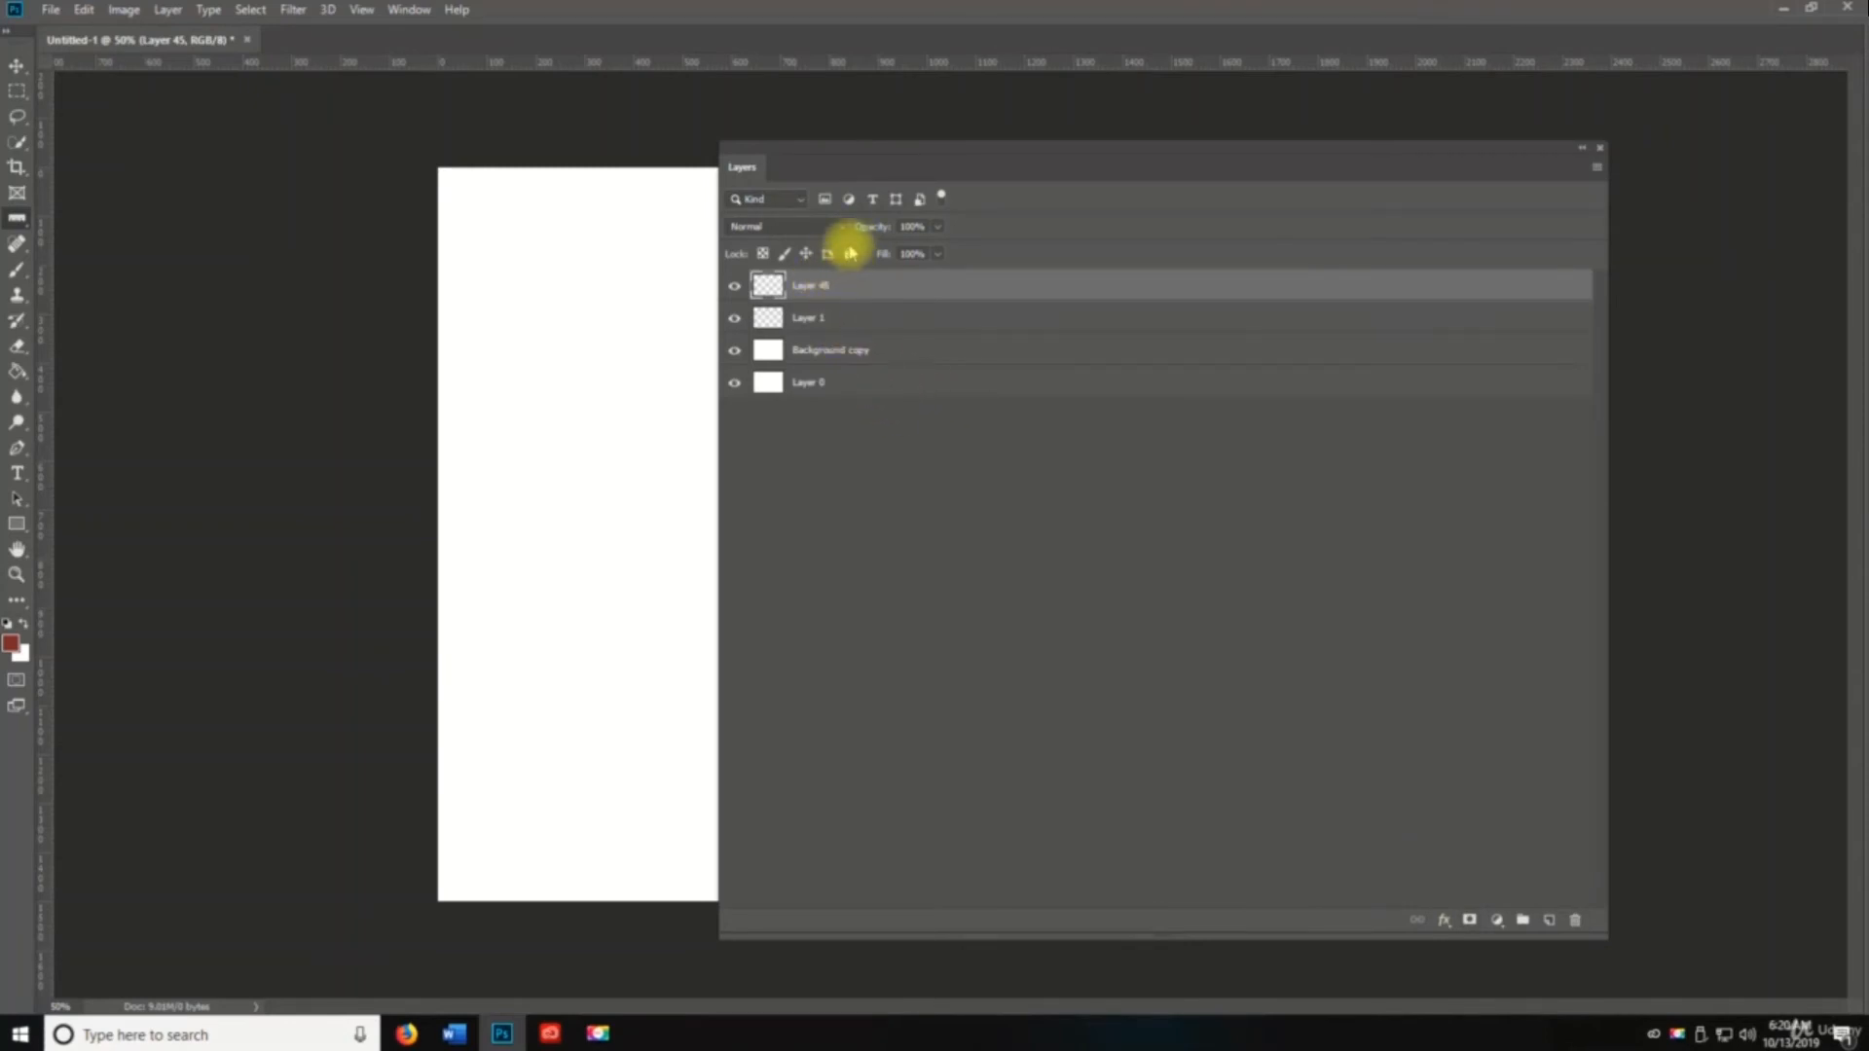
pyautogui.click(850, 253)
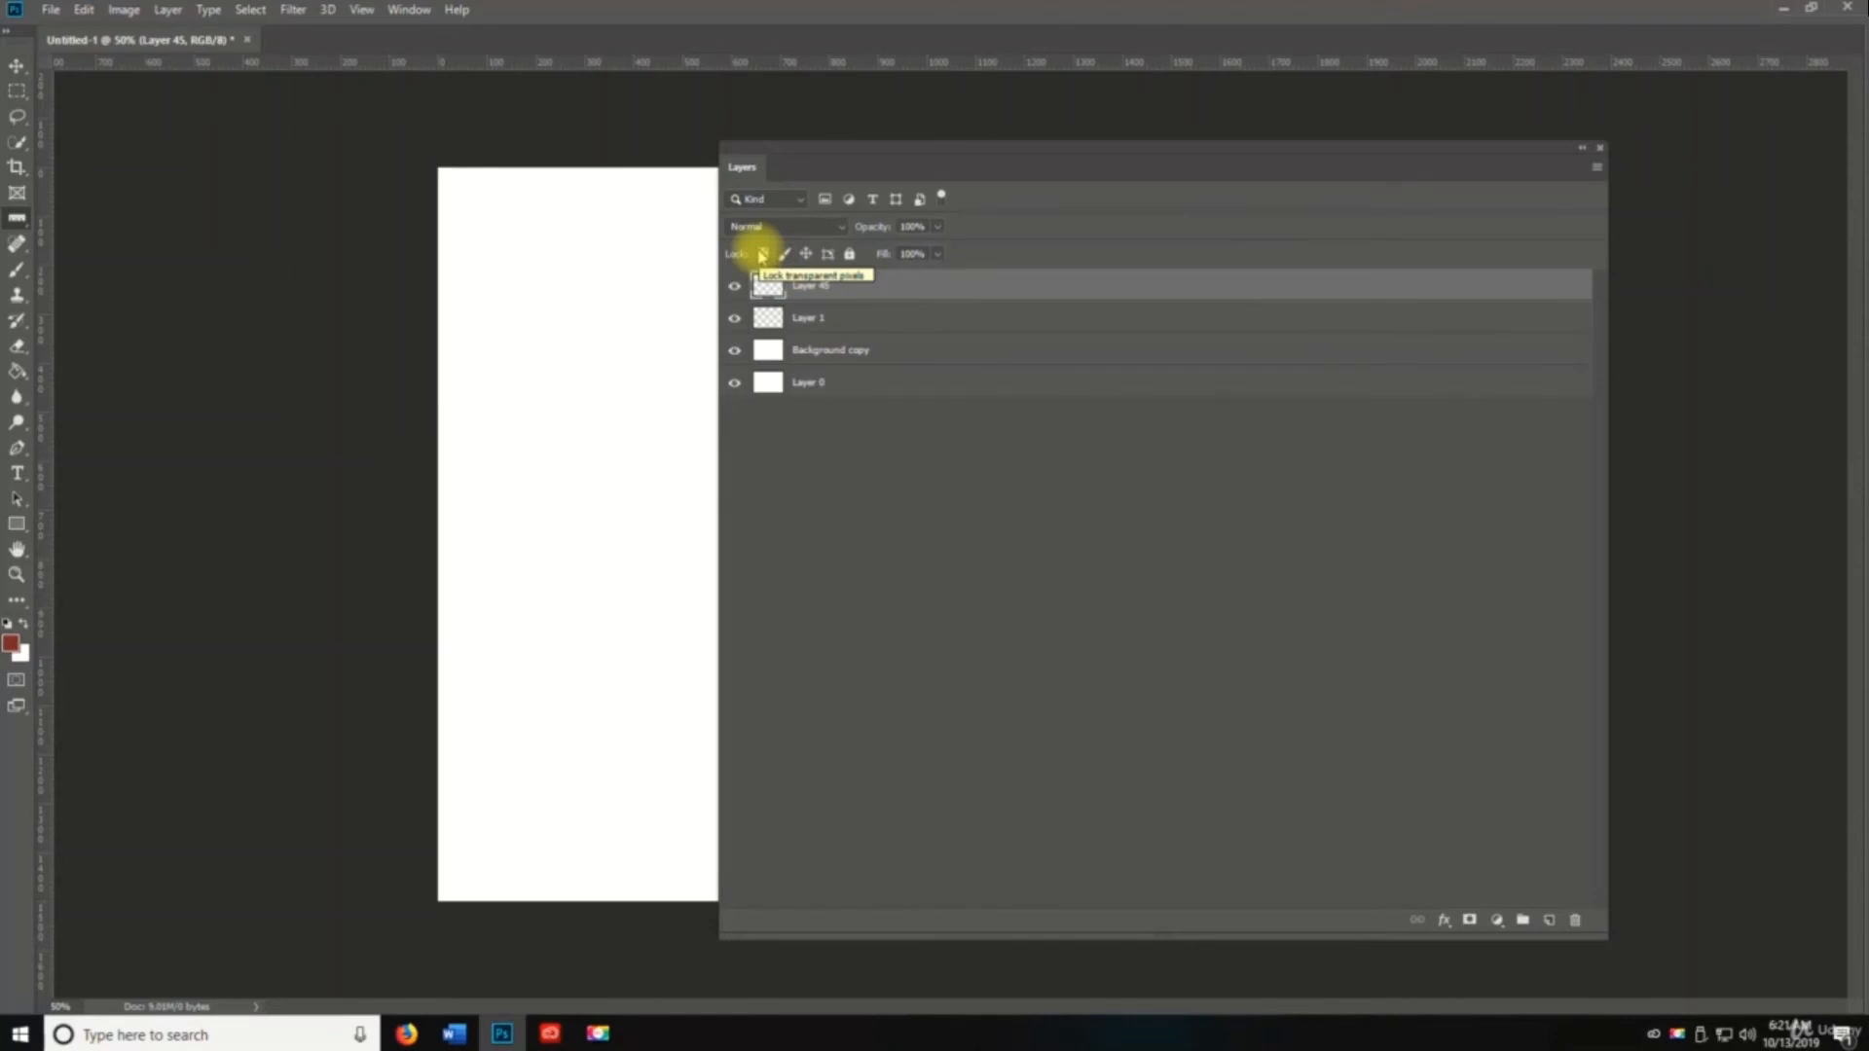
pyautogui.click(784, 228)
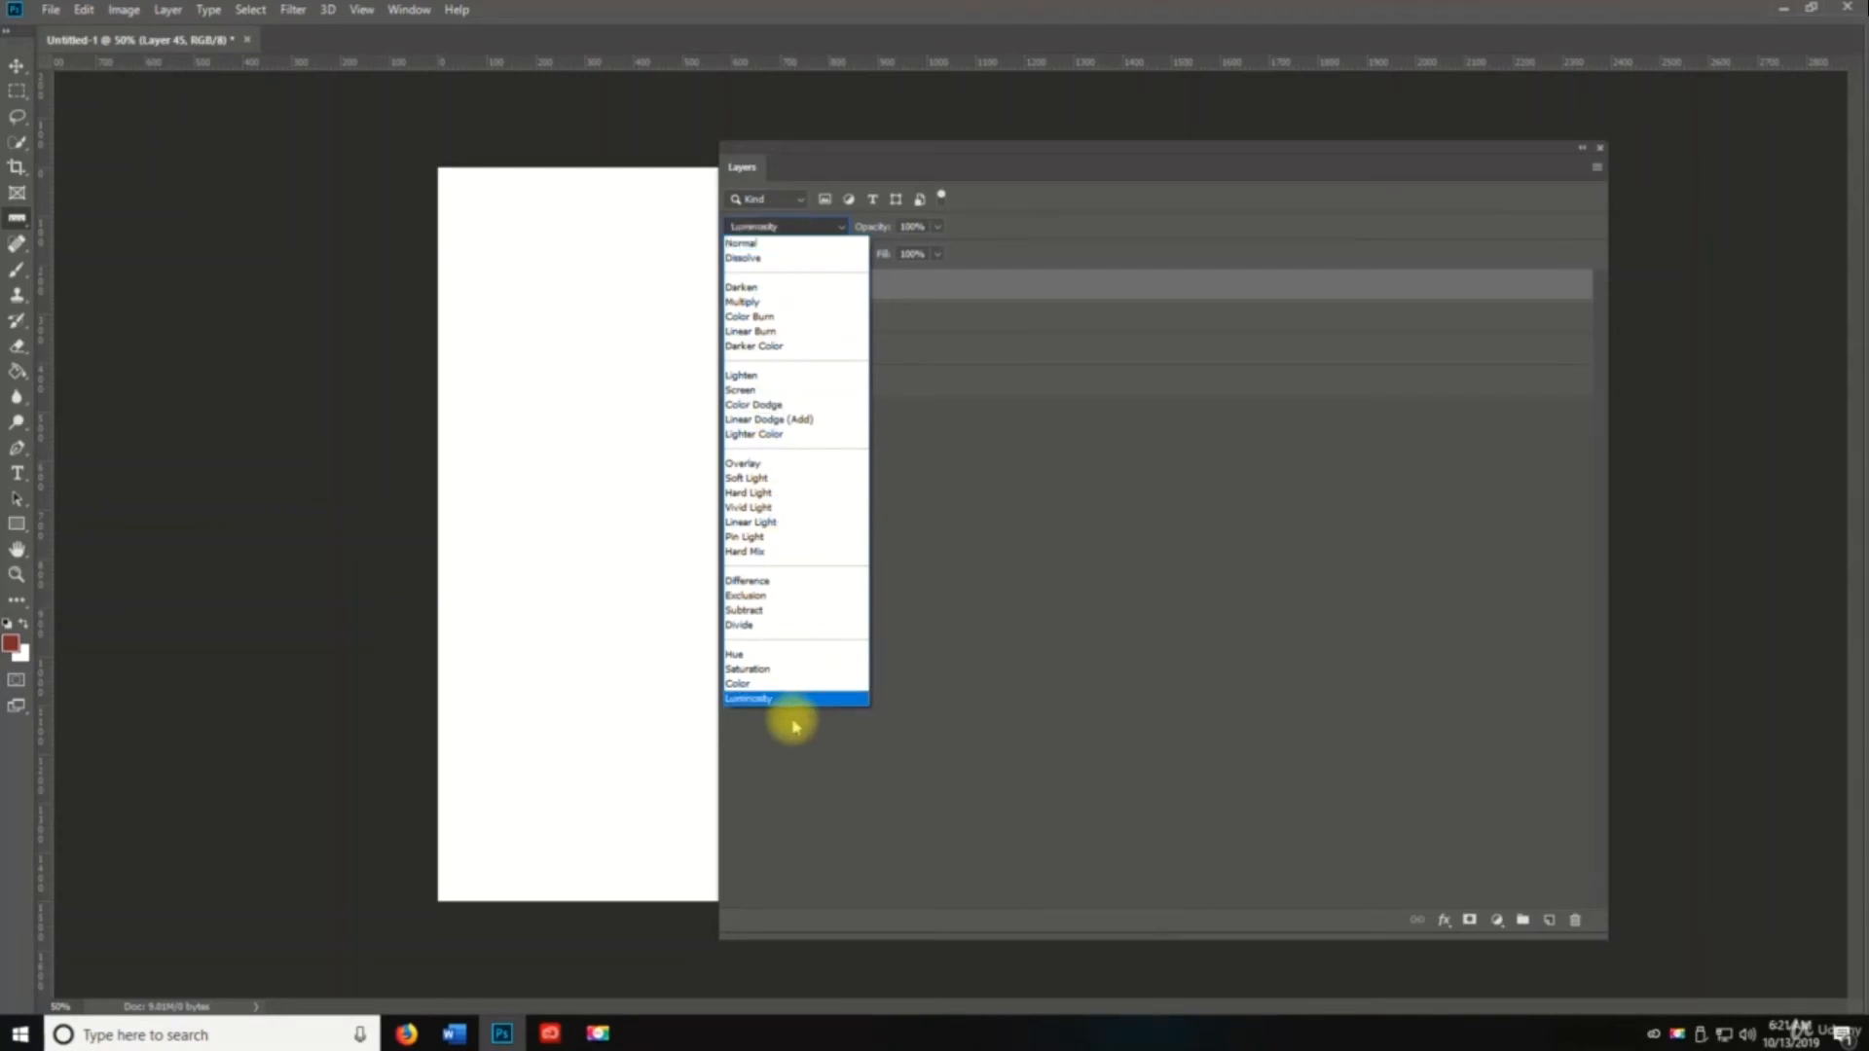
pyautogui.click(1056, 589)
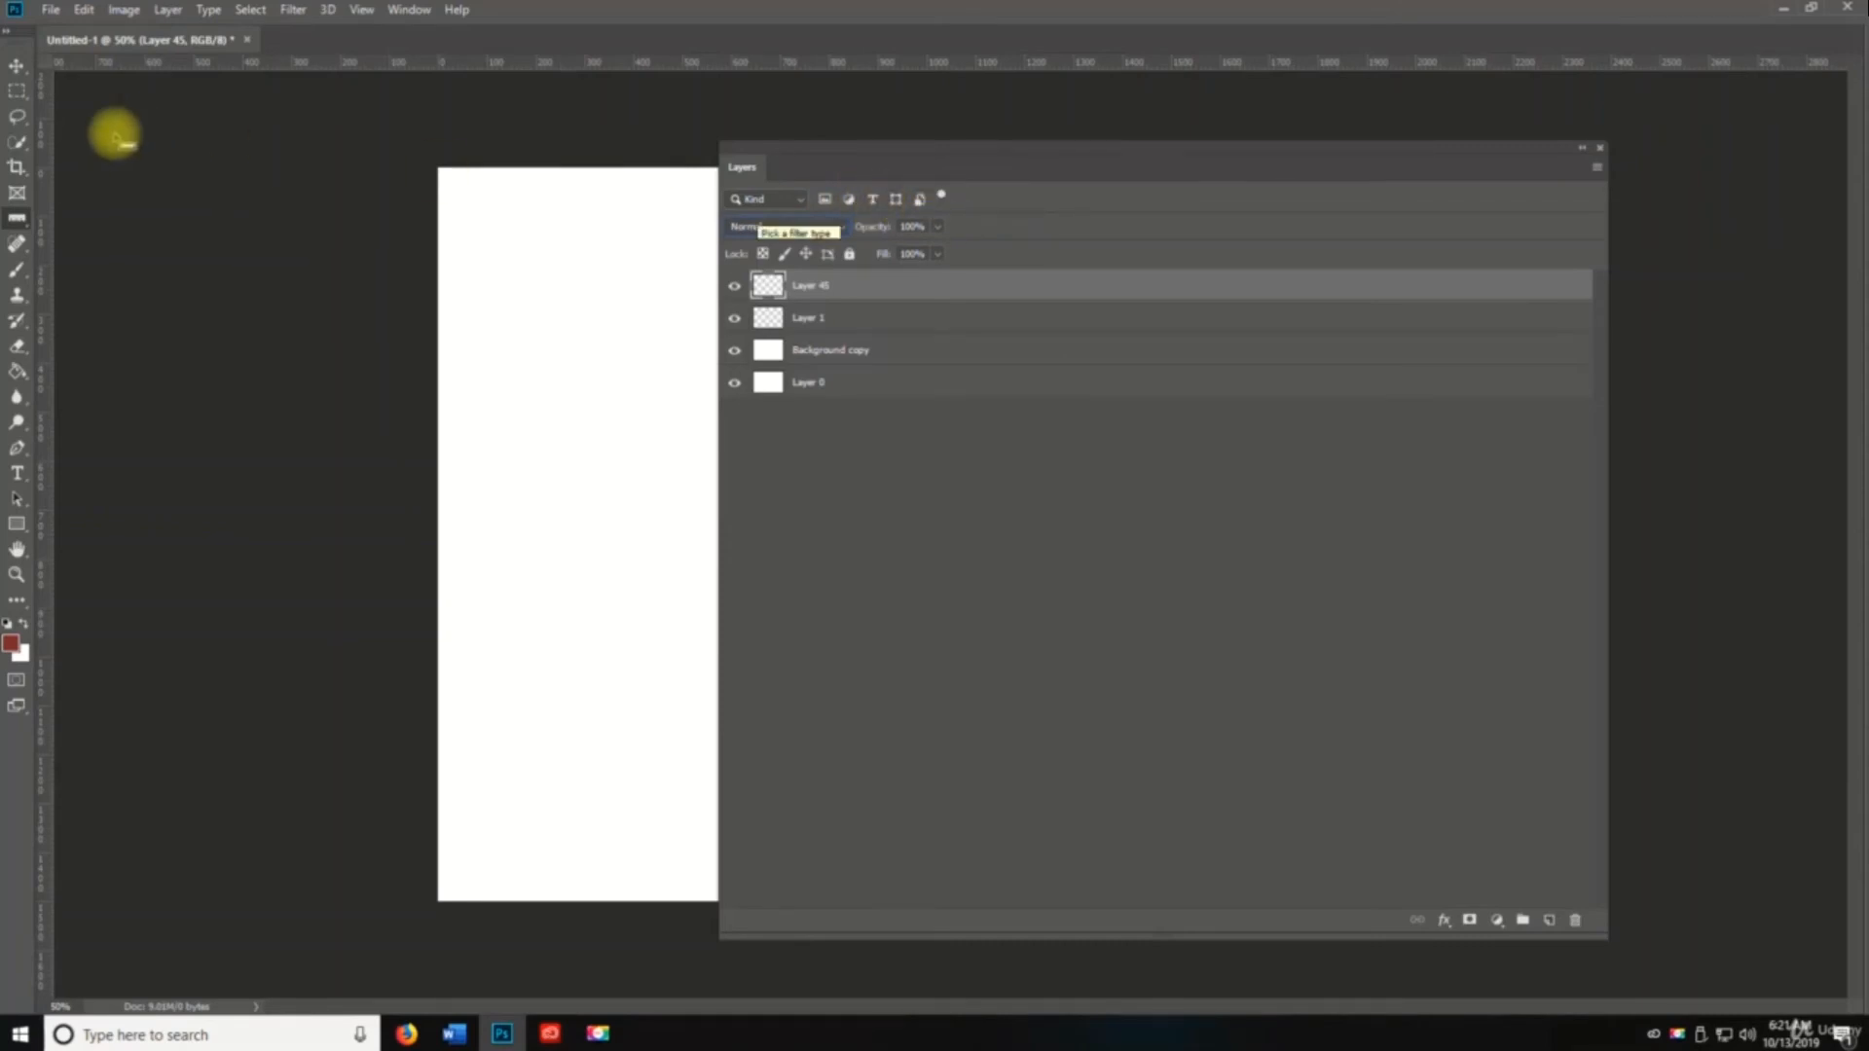
# Step: Turn Layer 45 into a text layer with the placeholder "Lorem Ipsum" on the uncovered part of the canvas
pyautogui.click(19, 477)
pyautogui.click(539, 420)
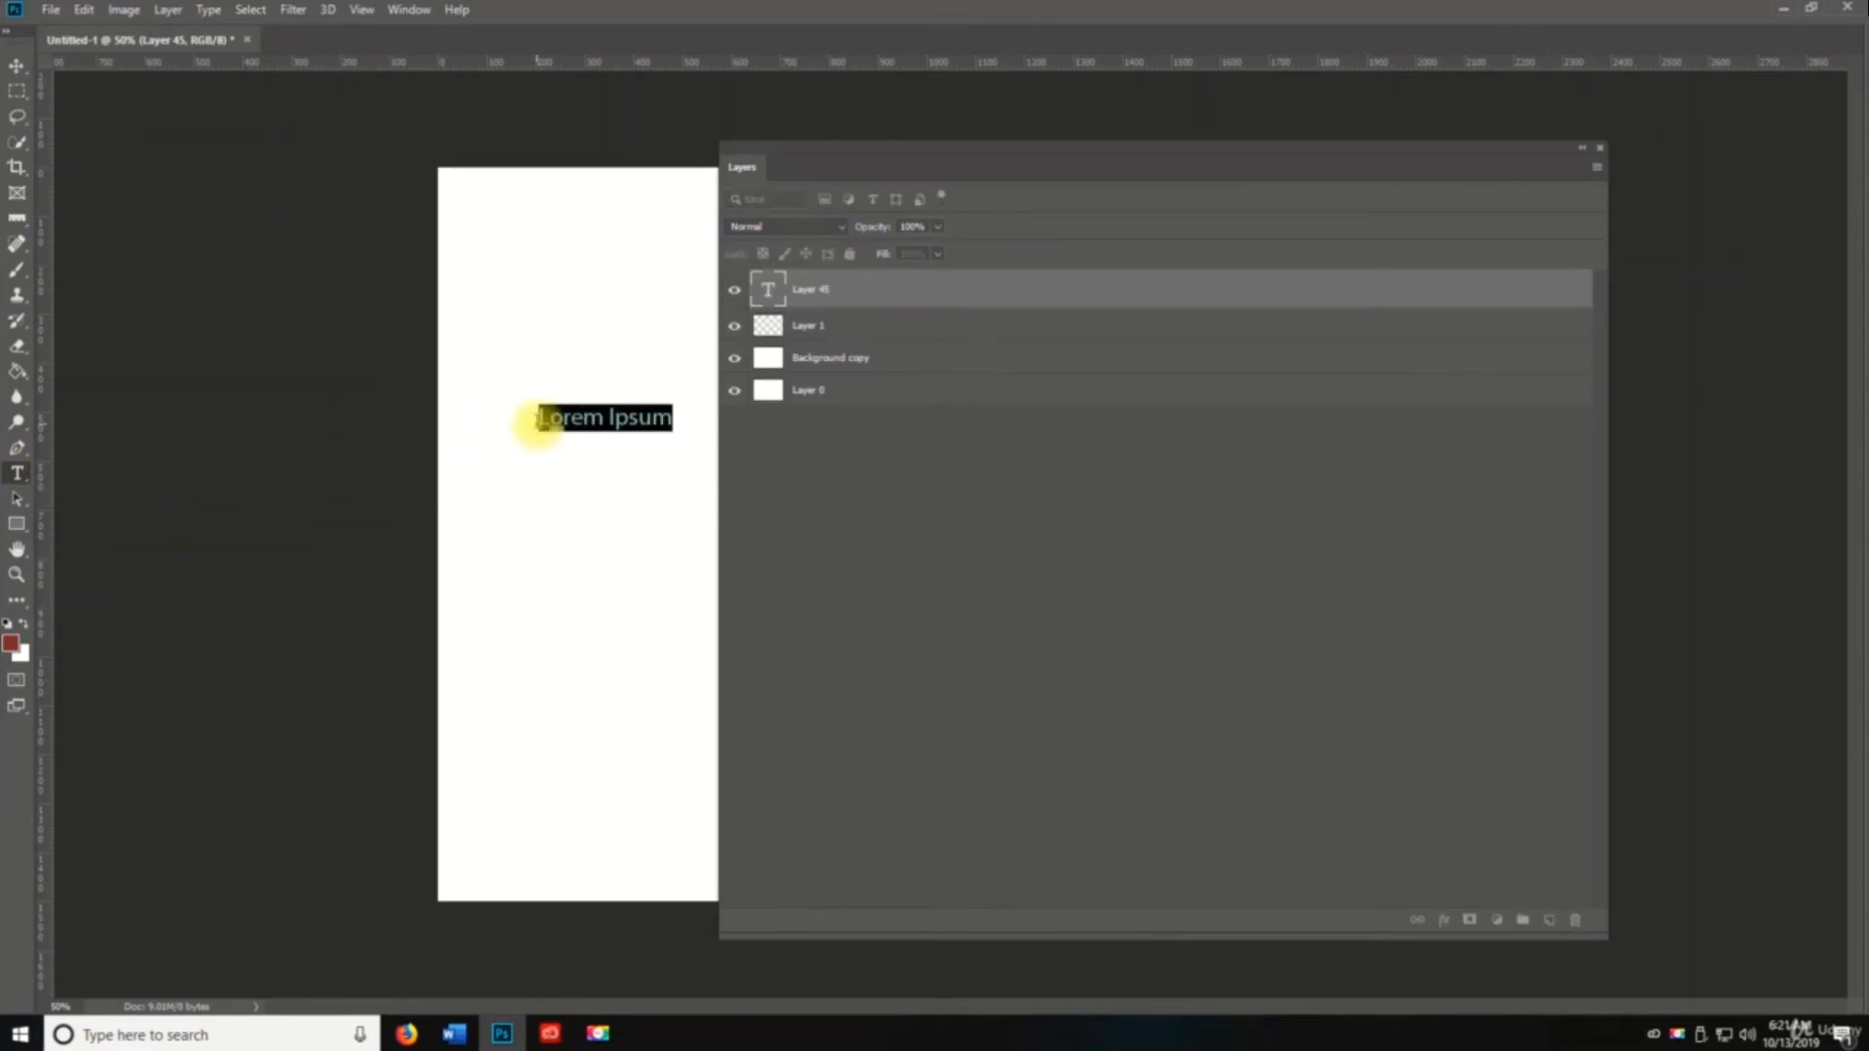
pyautogui.click(715, 407)
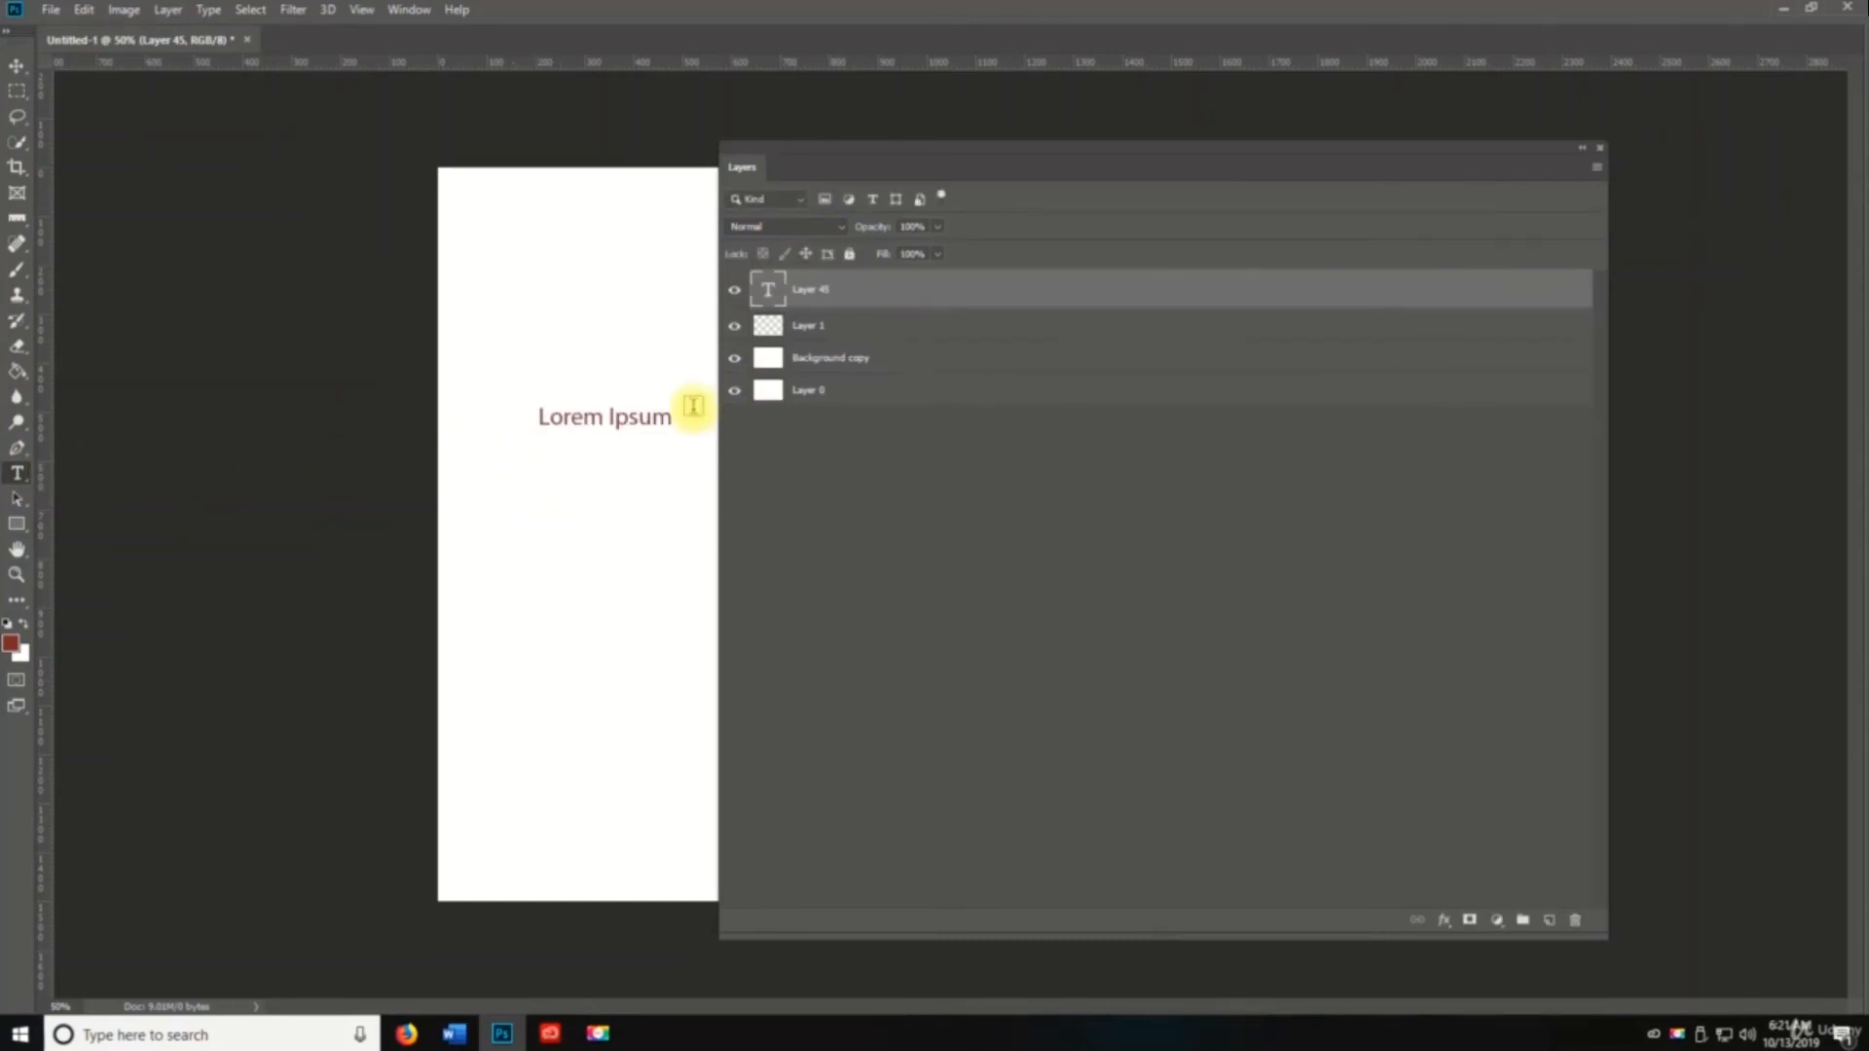
# Step: Add a second text layer reading "dddd" below the "Lorem Ipsum" text and switch to the Move tool
pyautogui.click(510, 552)
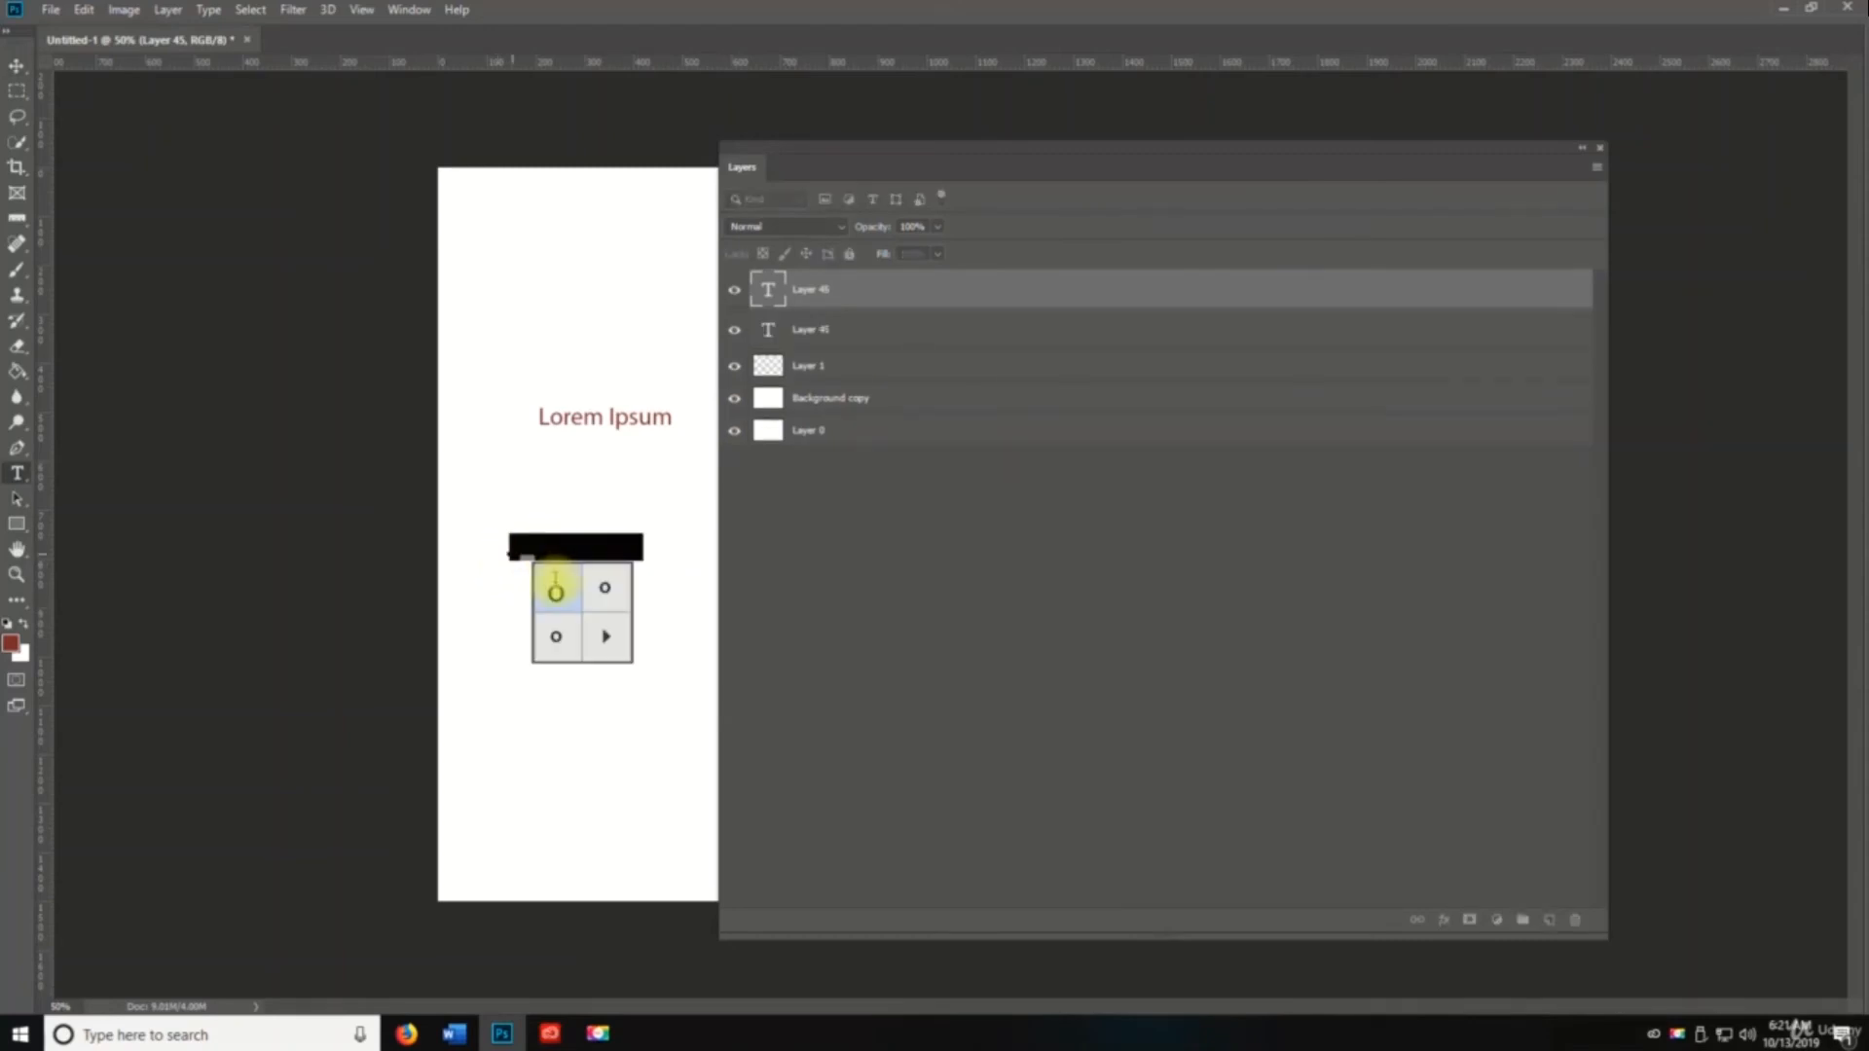
pyautogui.write('dddd')
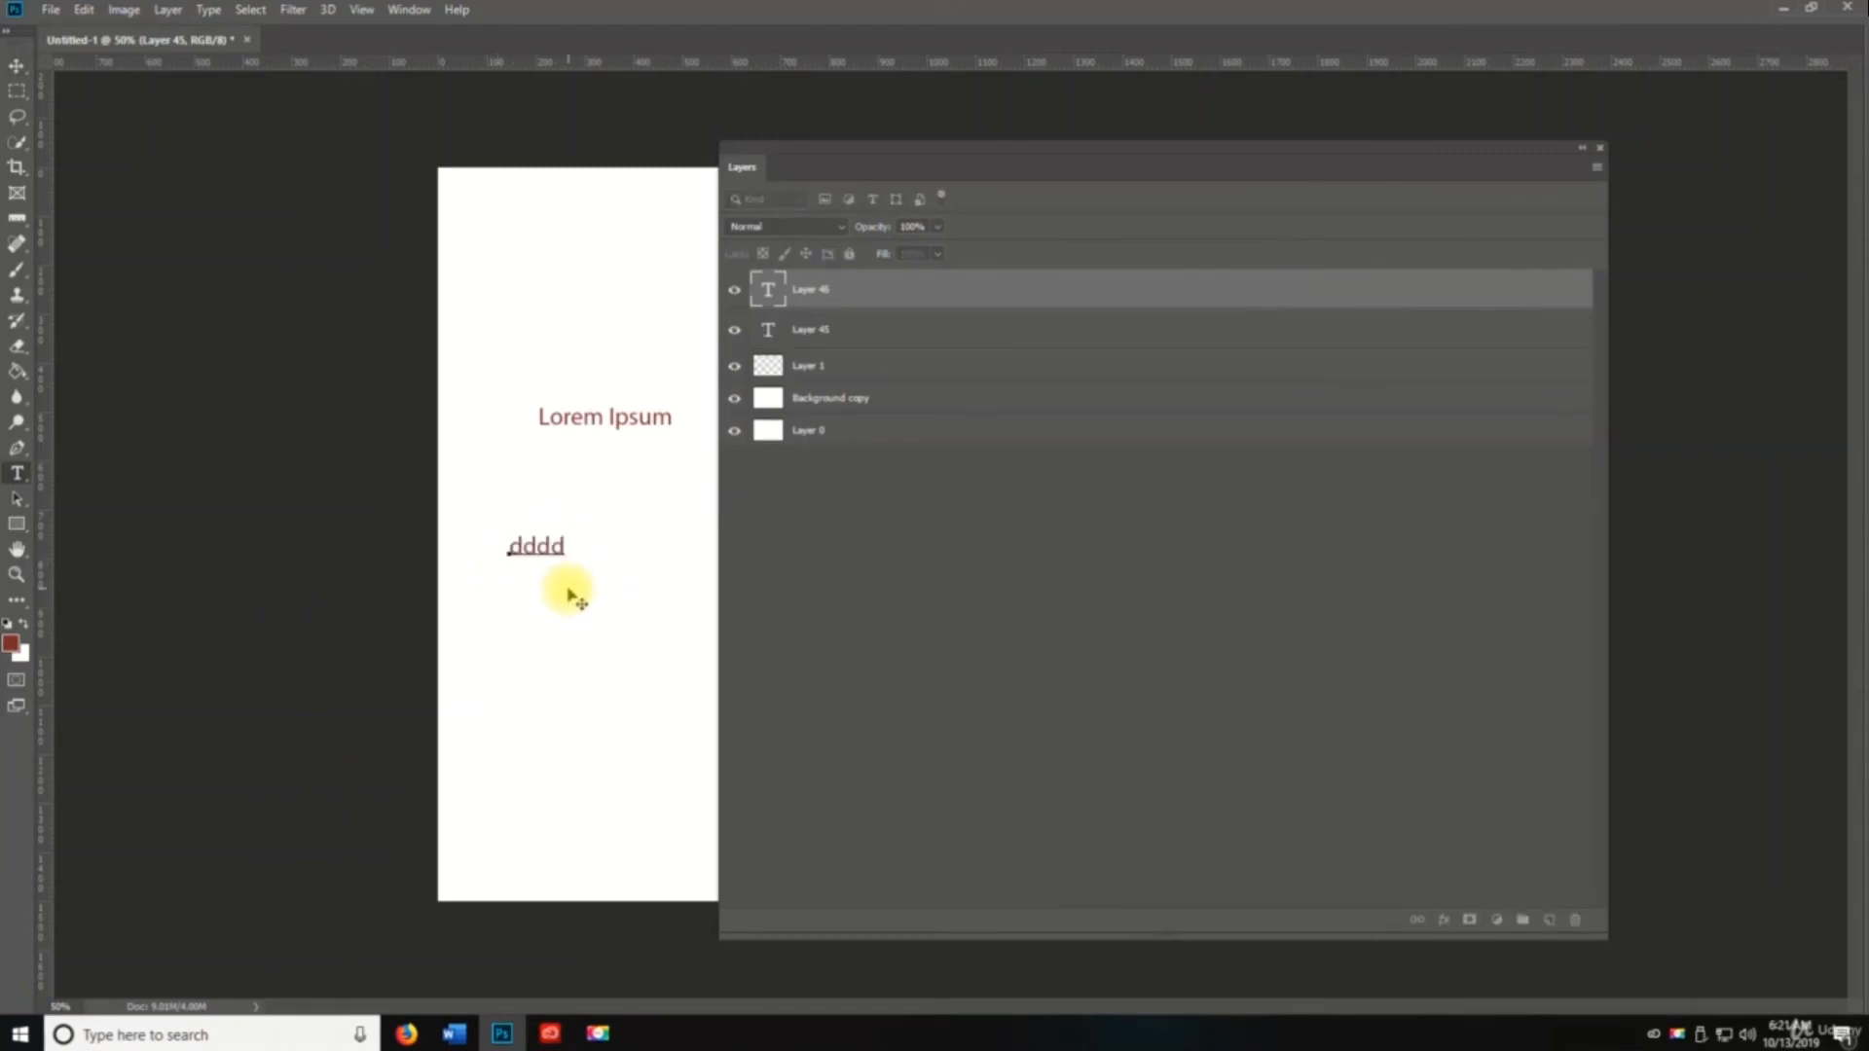
pyautogui.click(568, 590)
pyautogui.press('v')
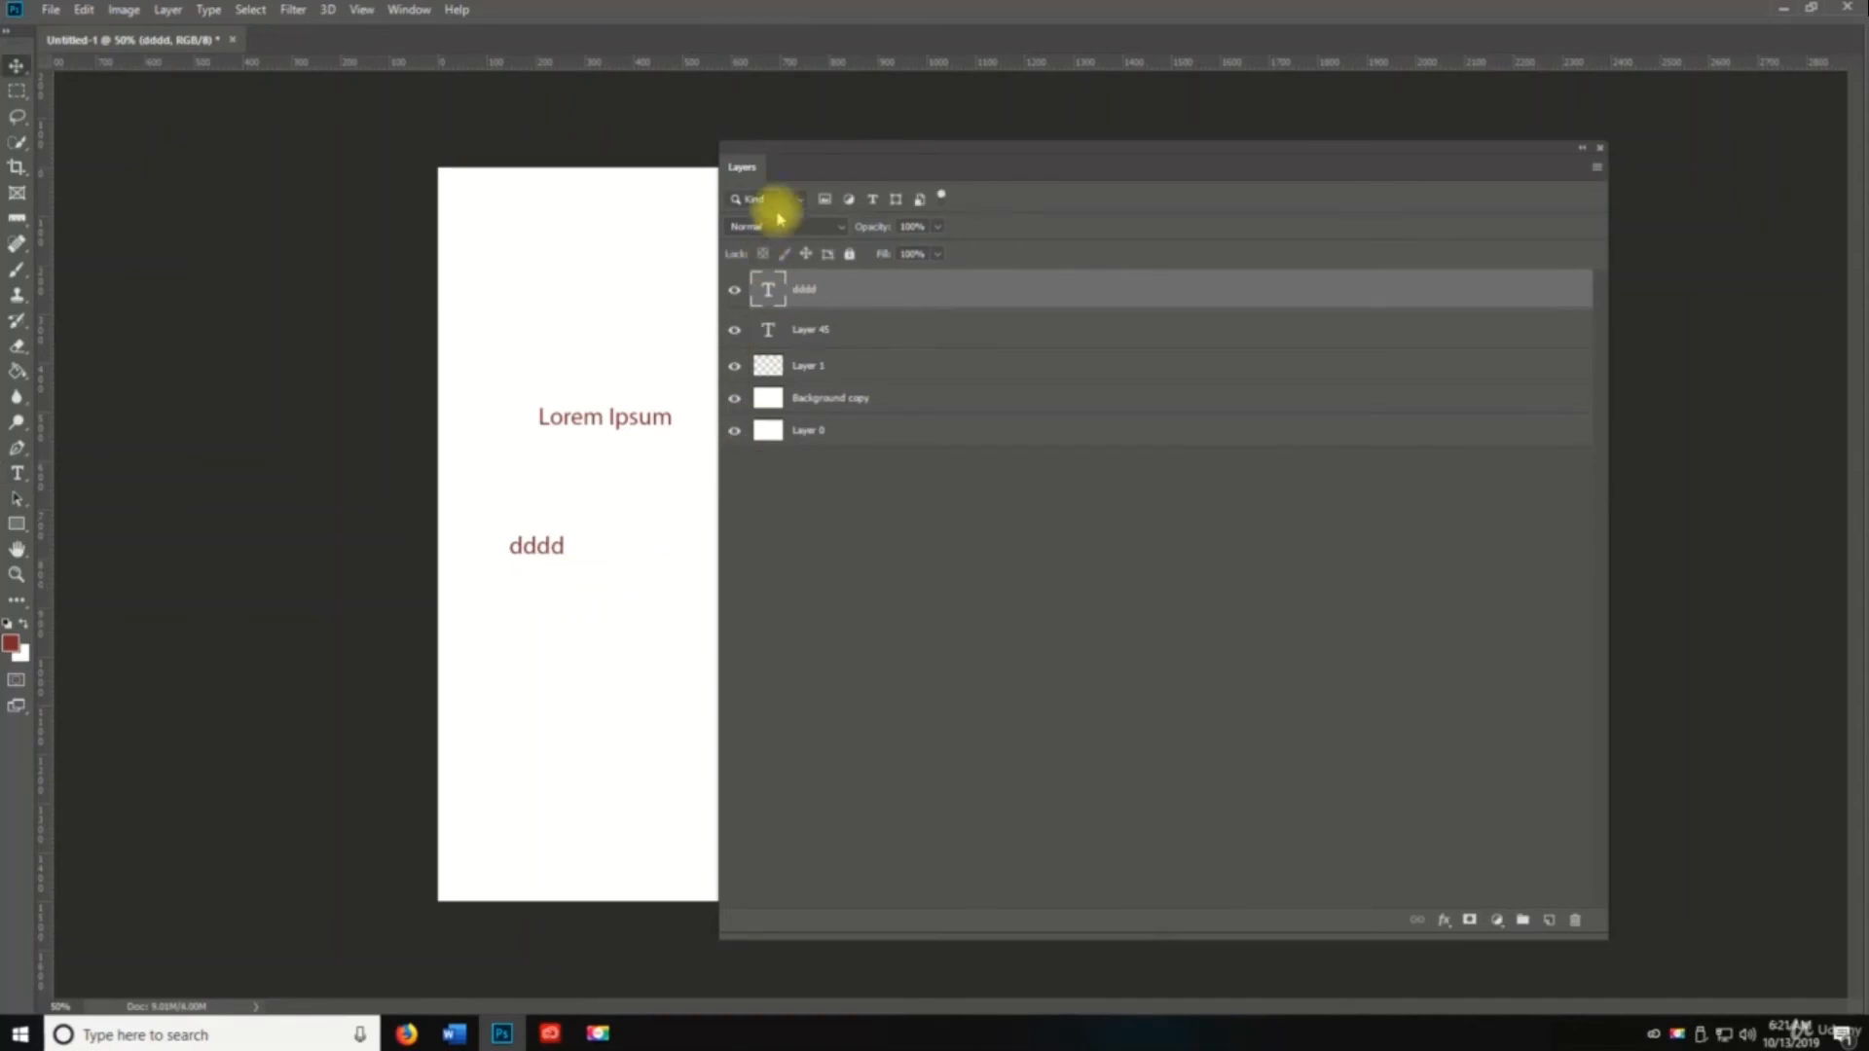
# Step: Filter the layer list to show only type layers, toggling the filter and clearing it at the end
pyautogui.click(873, 200)
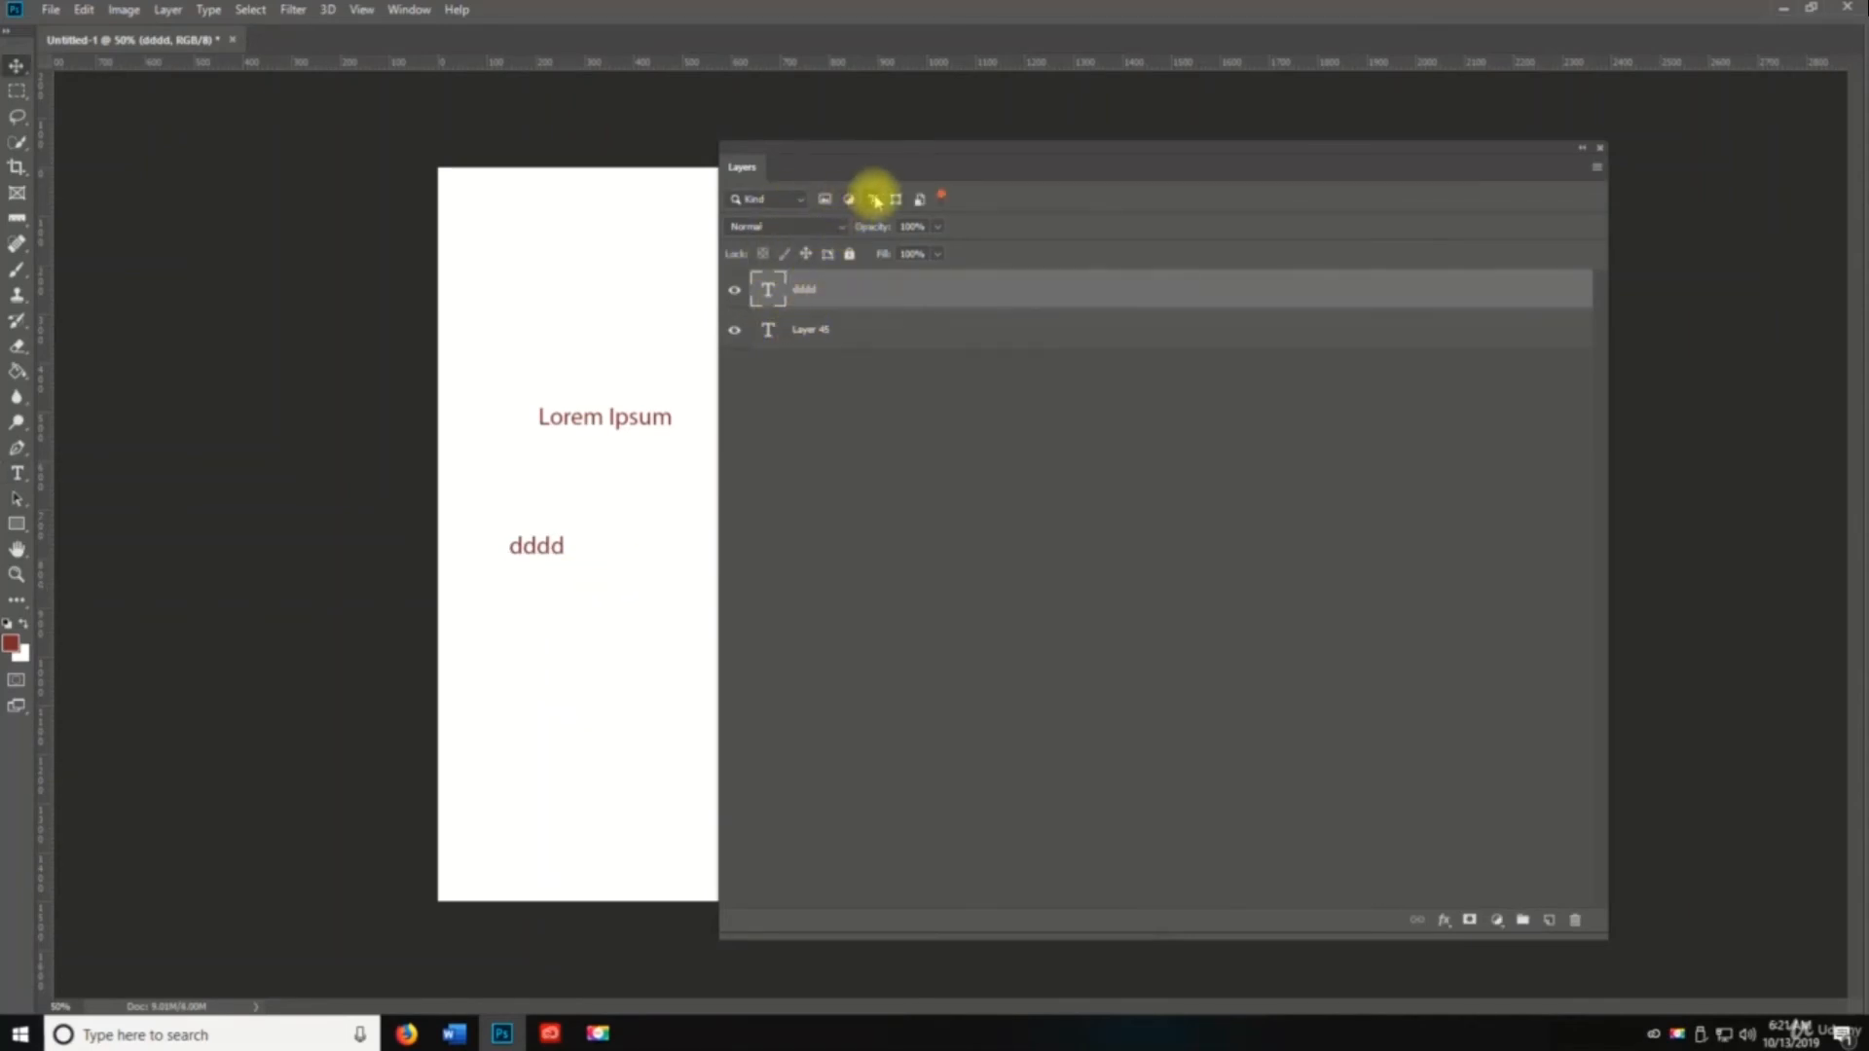
pyautogui.click(874, 199)
pyautogui.click(874, 199)
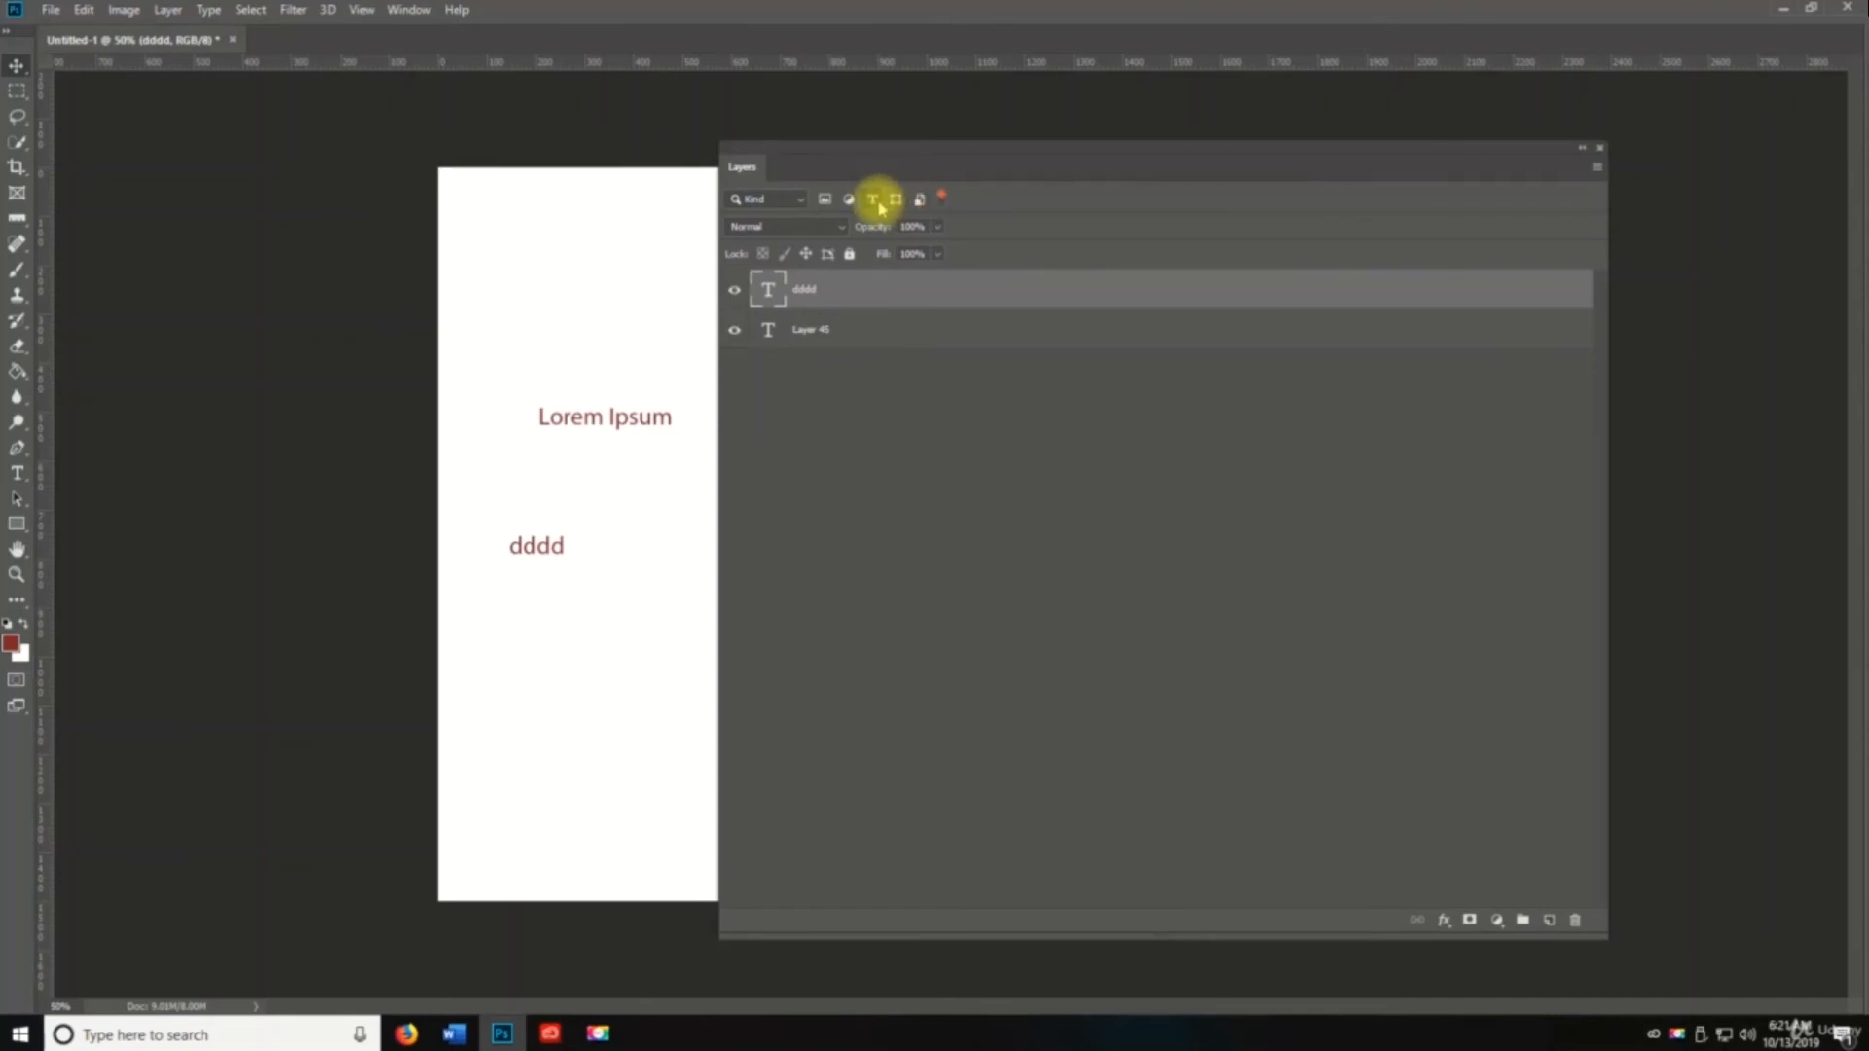
pyautogui.click(875, 201)
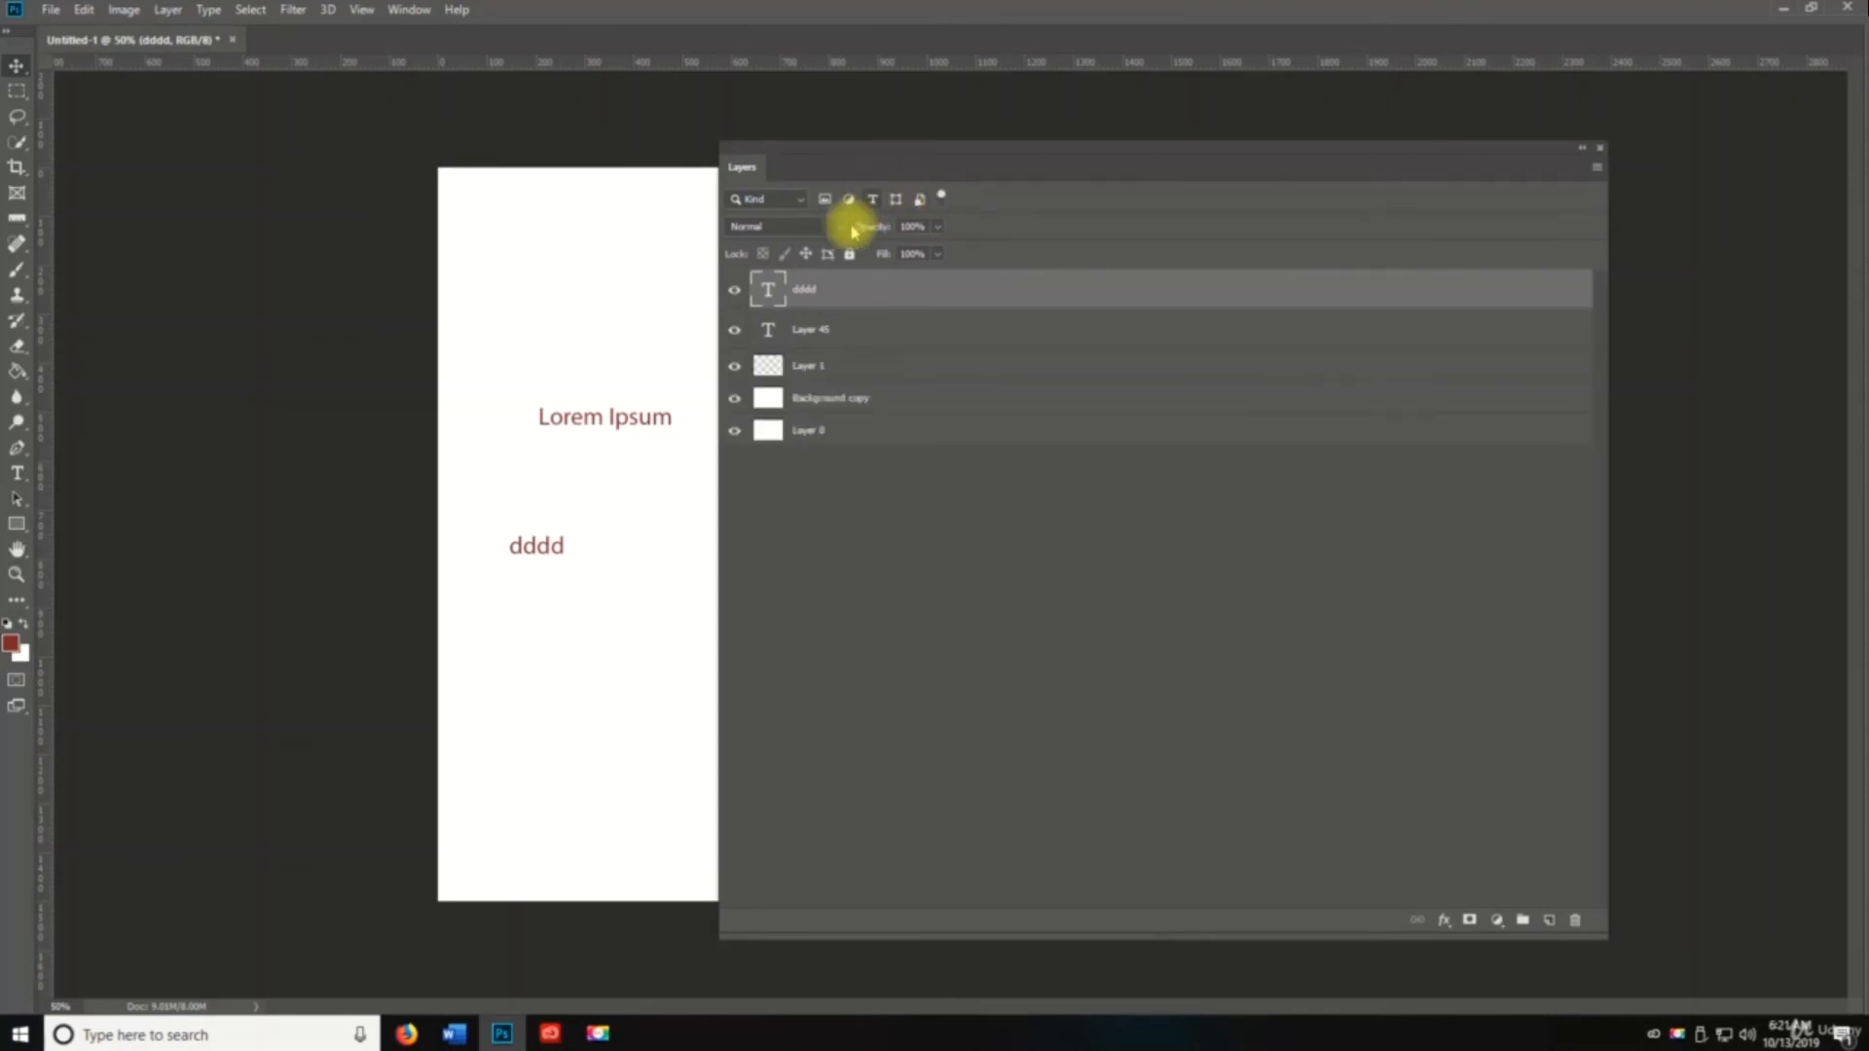
# Step: Filter the layer list by pixel and type layers together, by pixel layers alone, and clear the filter
pyautogui.click(826, 201)
pyautogui.click(870, 204)
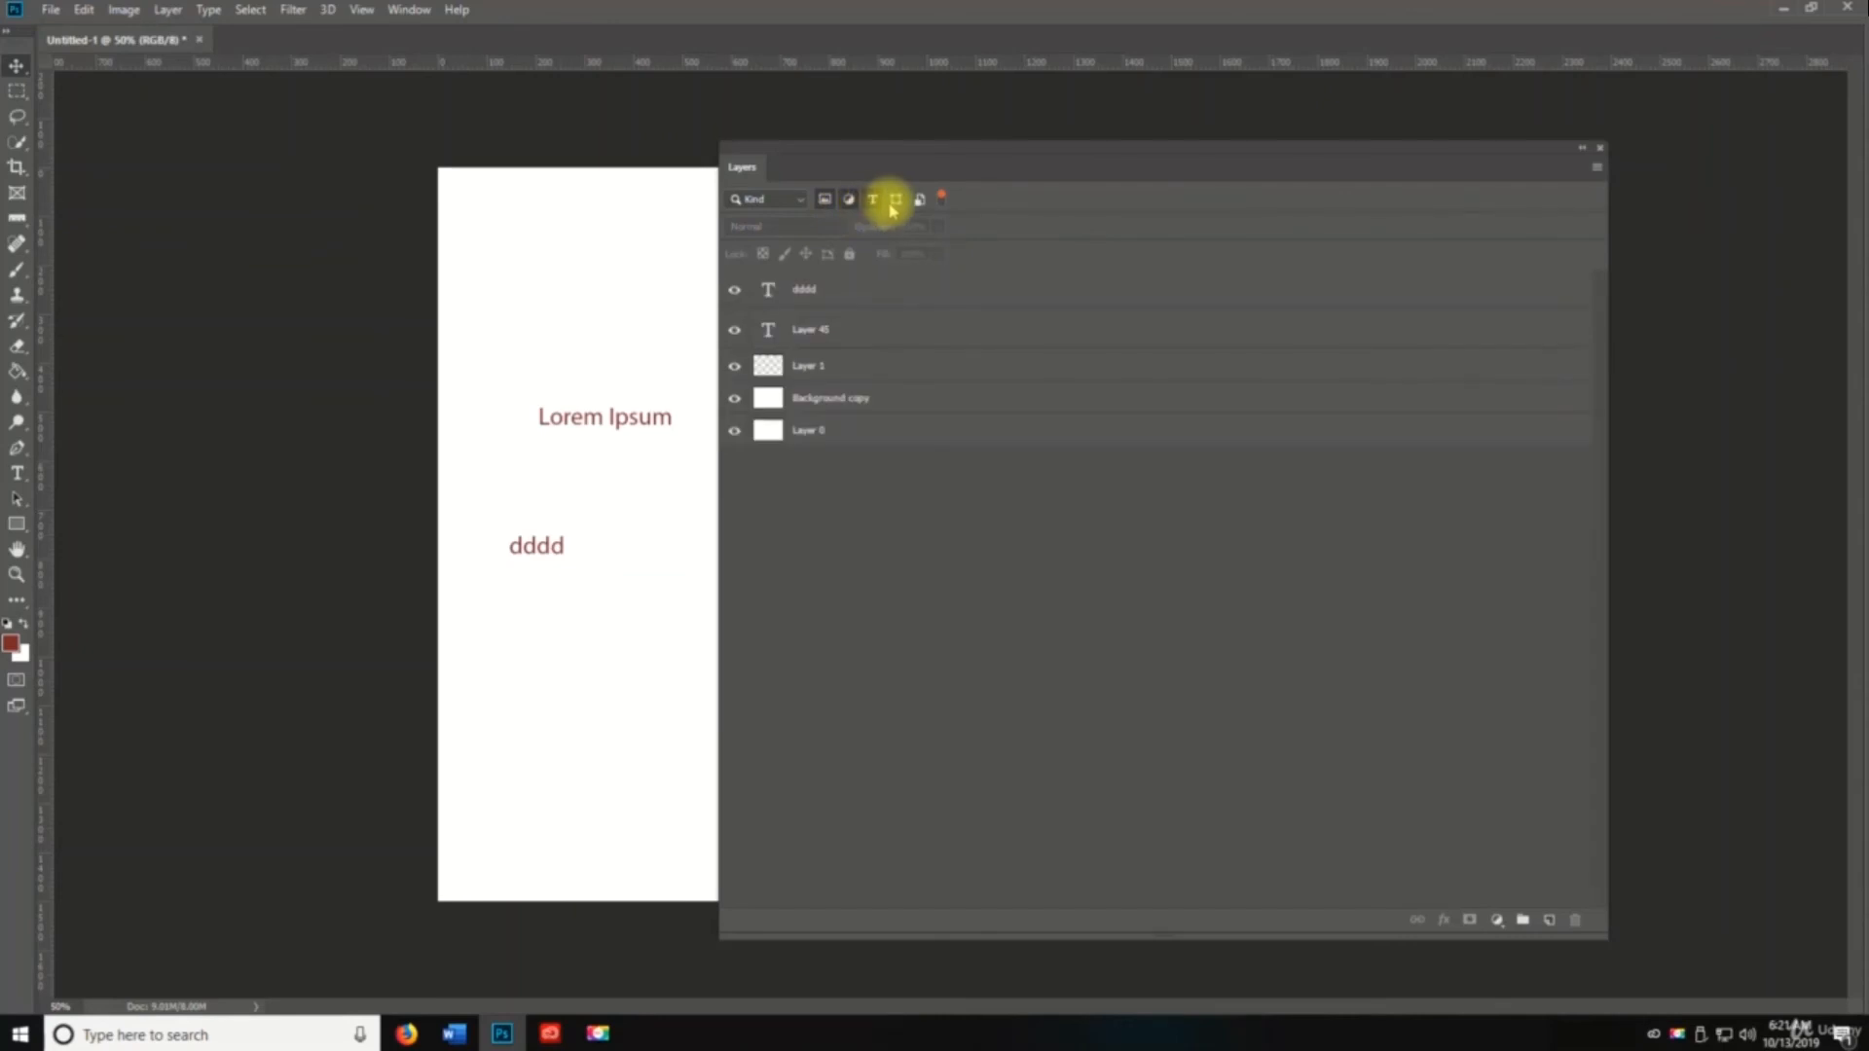
pyautogui.click(875, 204)
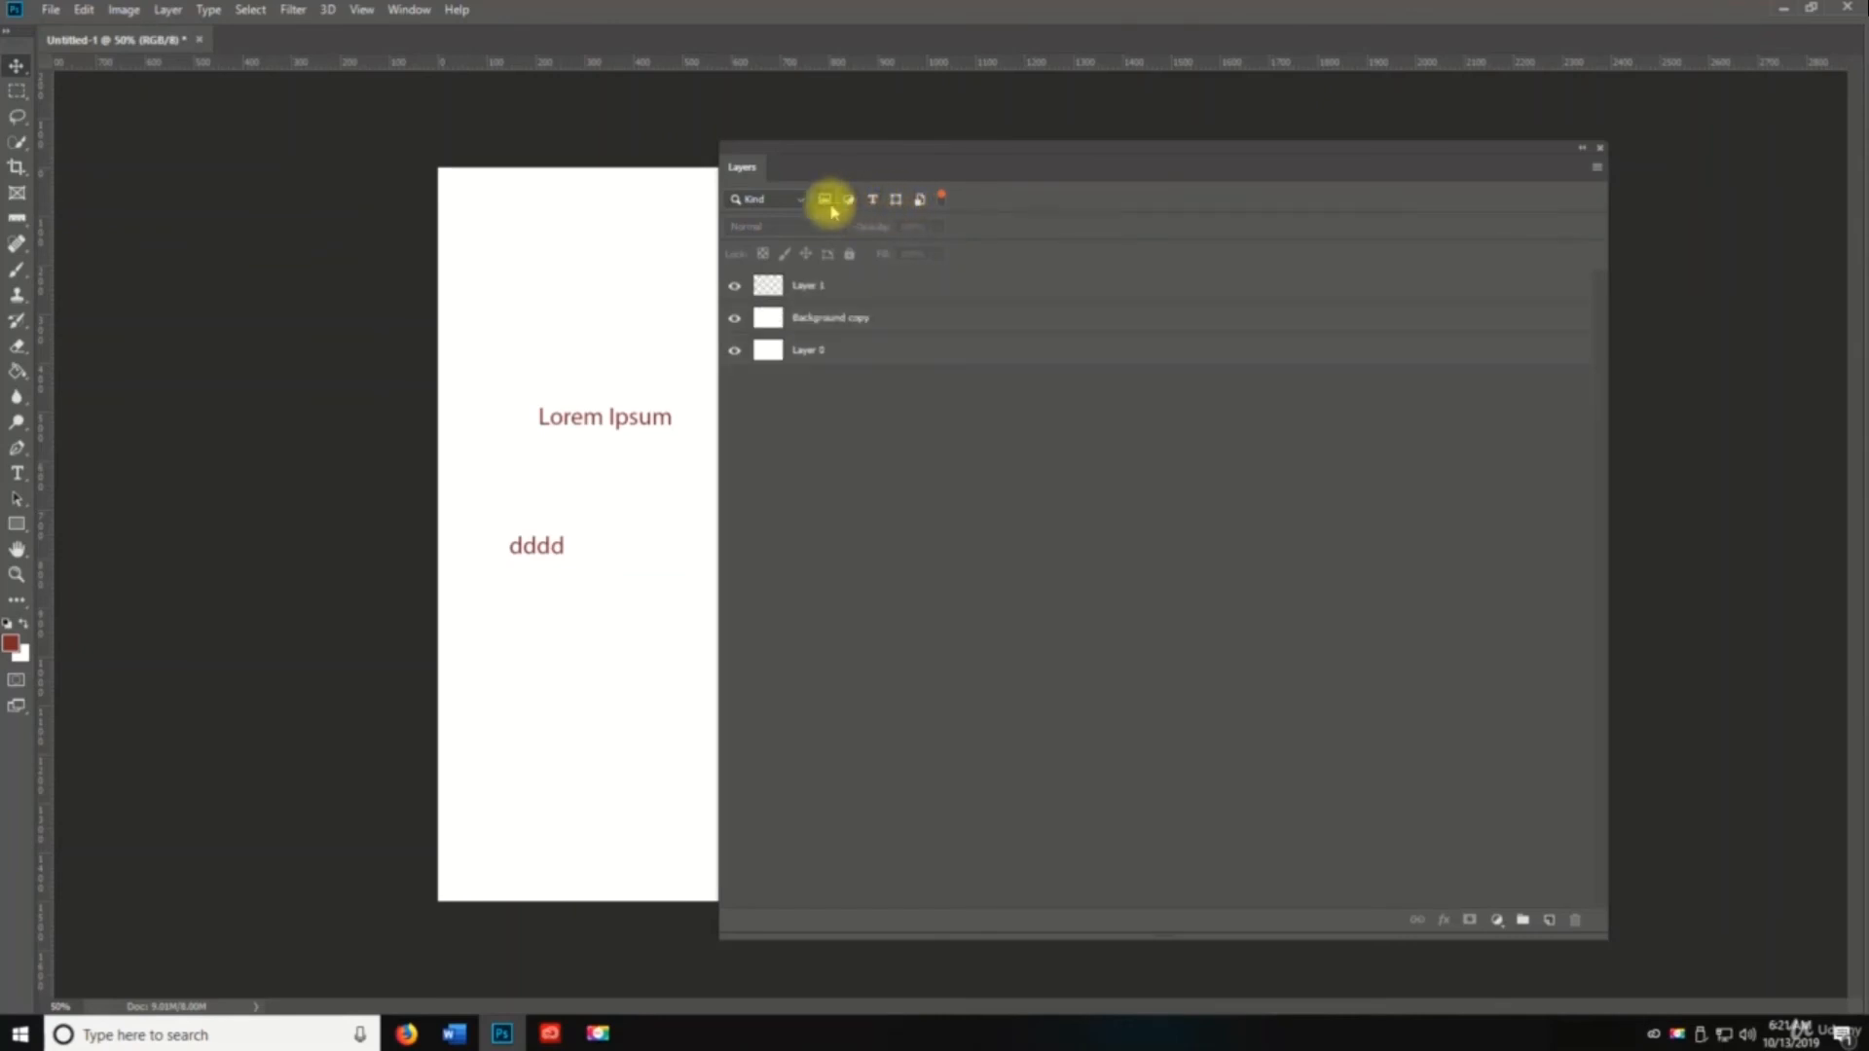
pyautogui.click(828, 204)
pyautogui.click(828, 208)
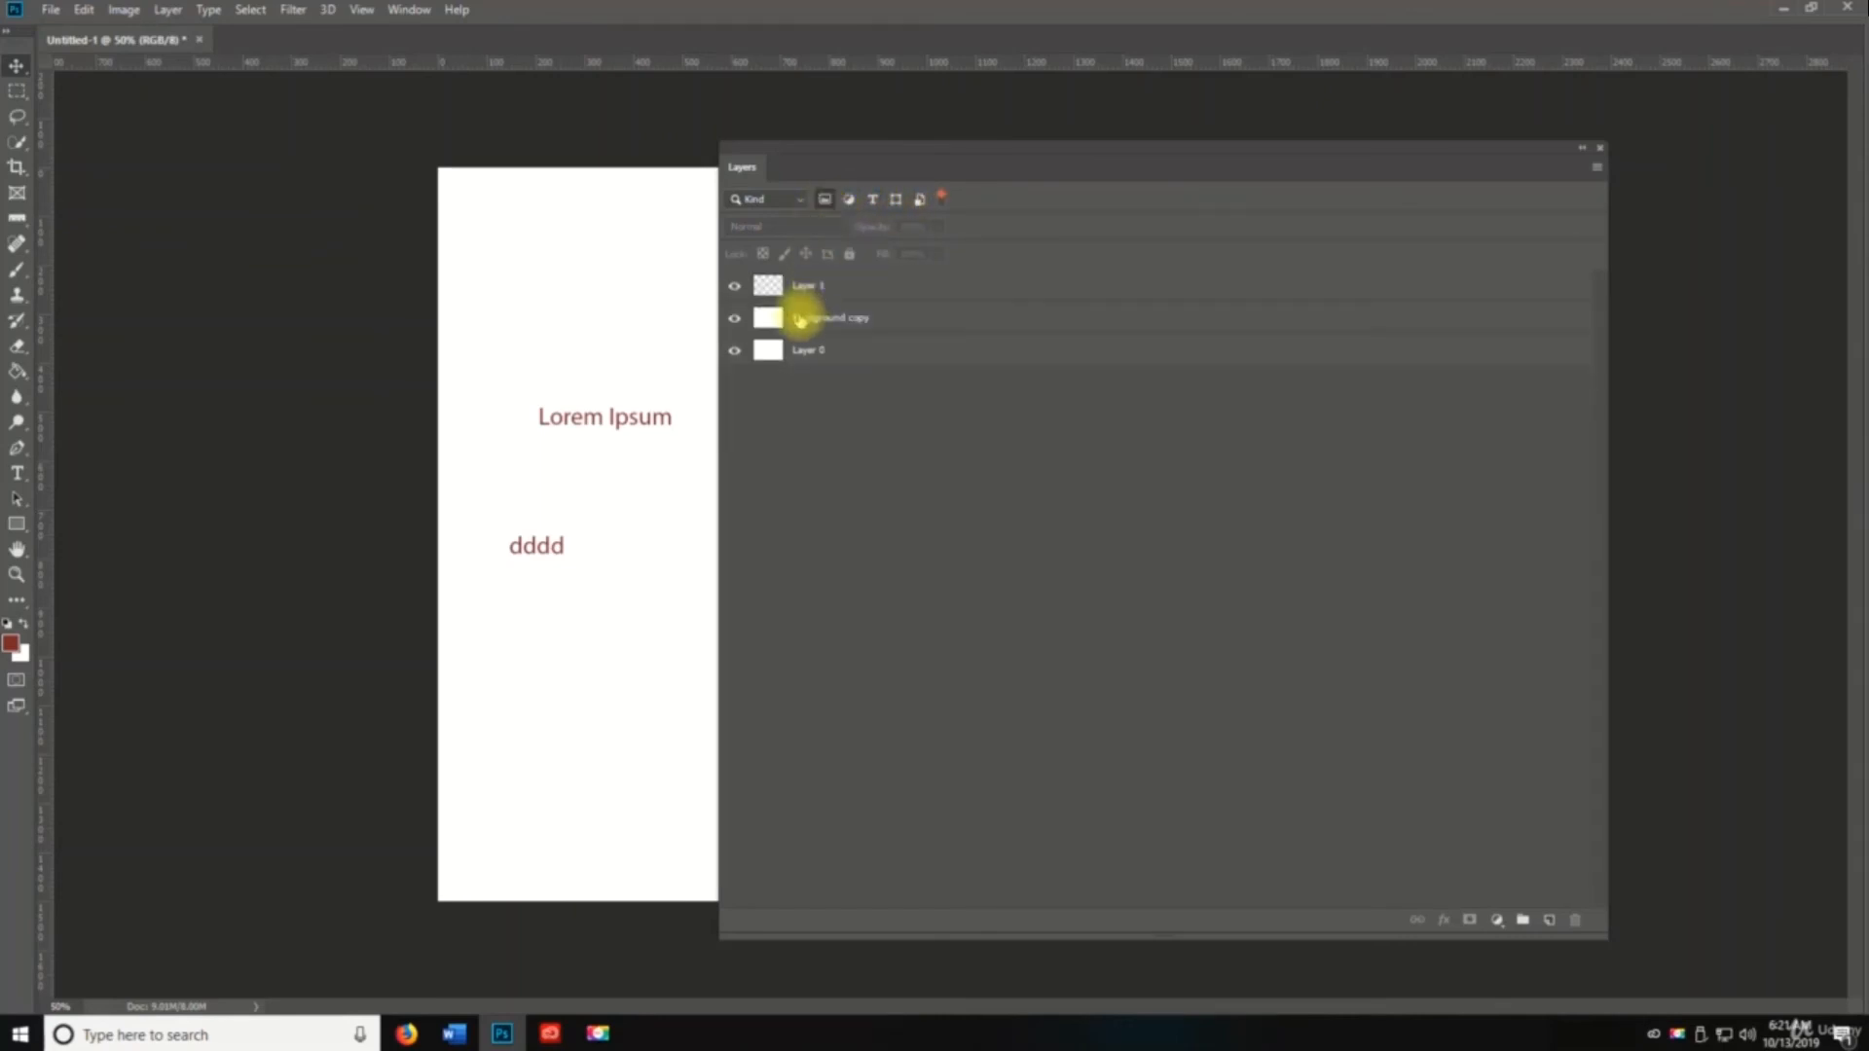
pyautogui.click(828, 200)
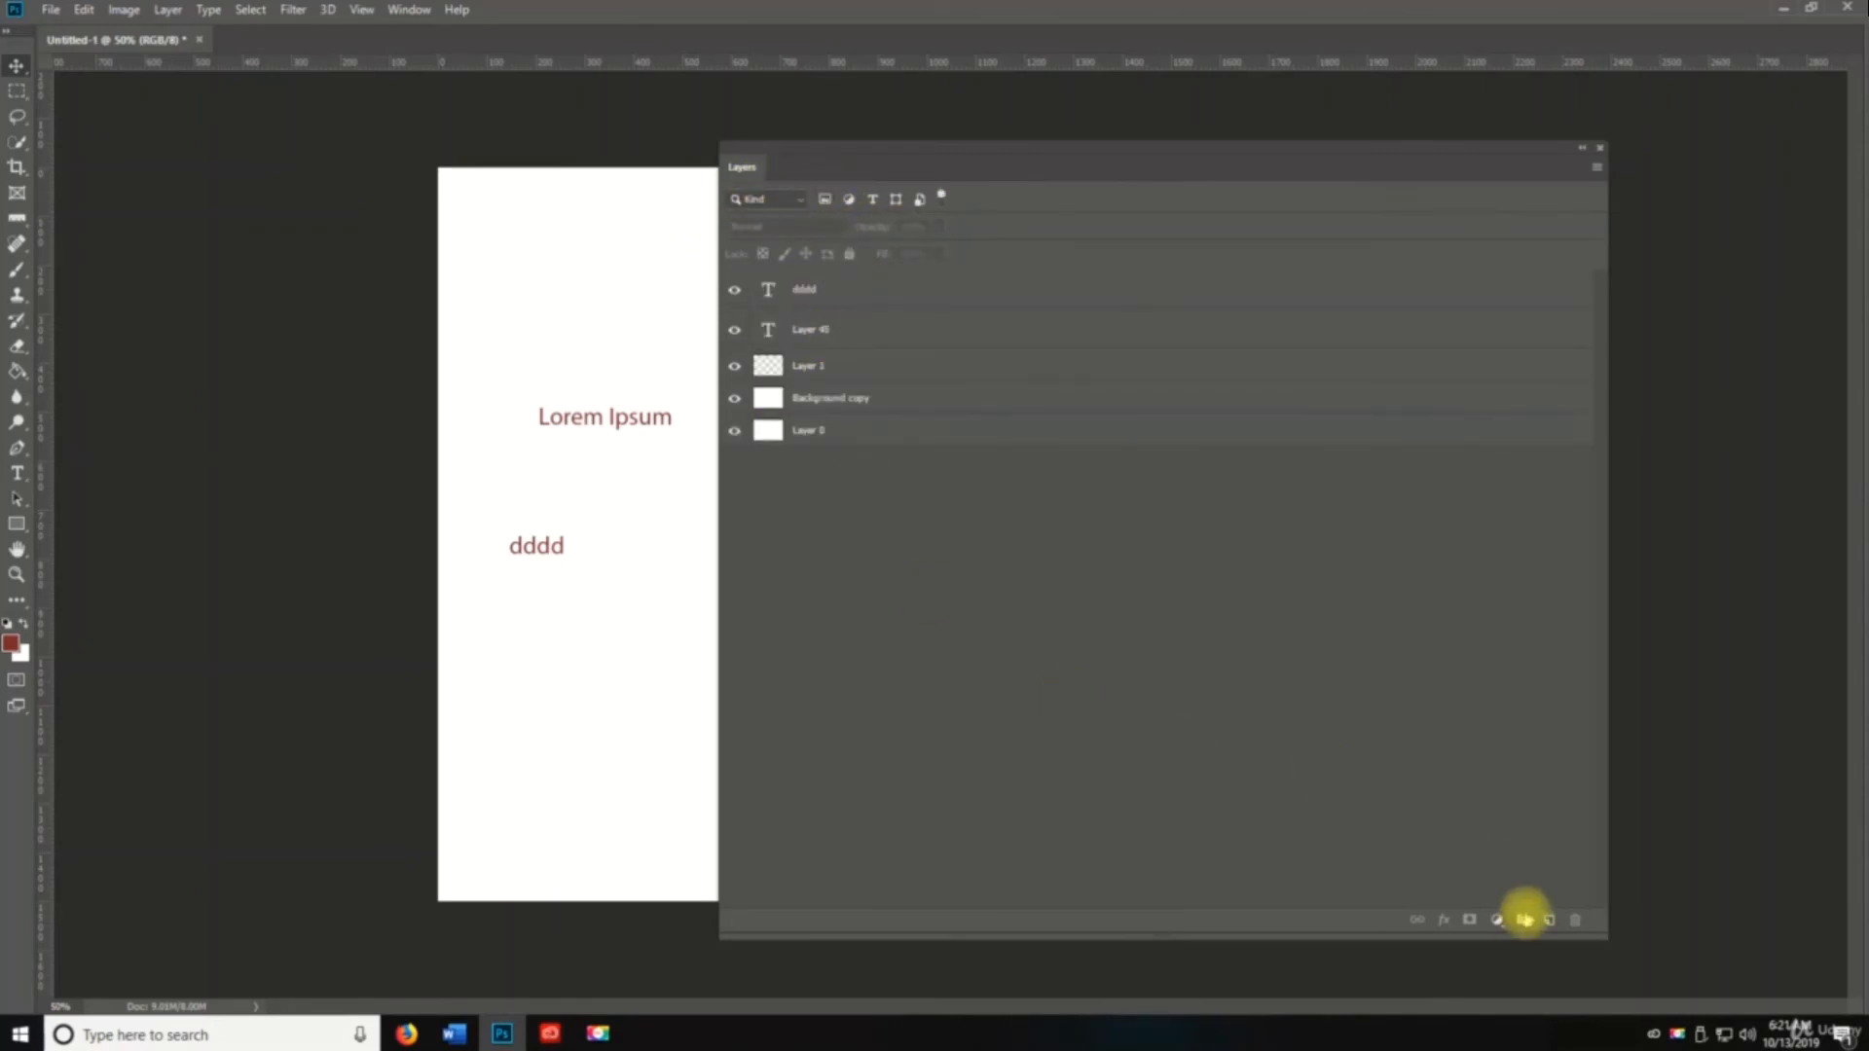
# Step: Create a new layer group above all layers and name it Background
pyautogui.click(1522, 919)
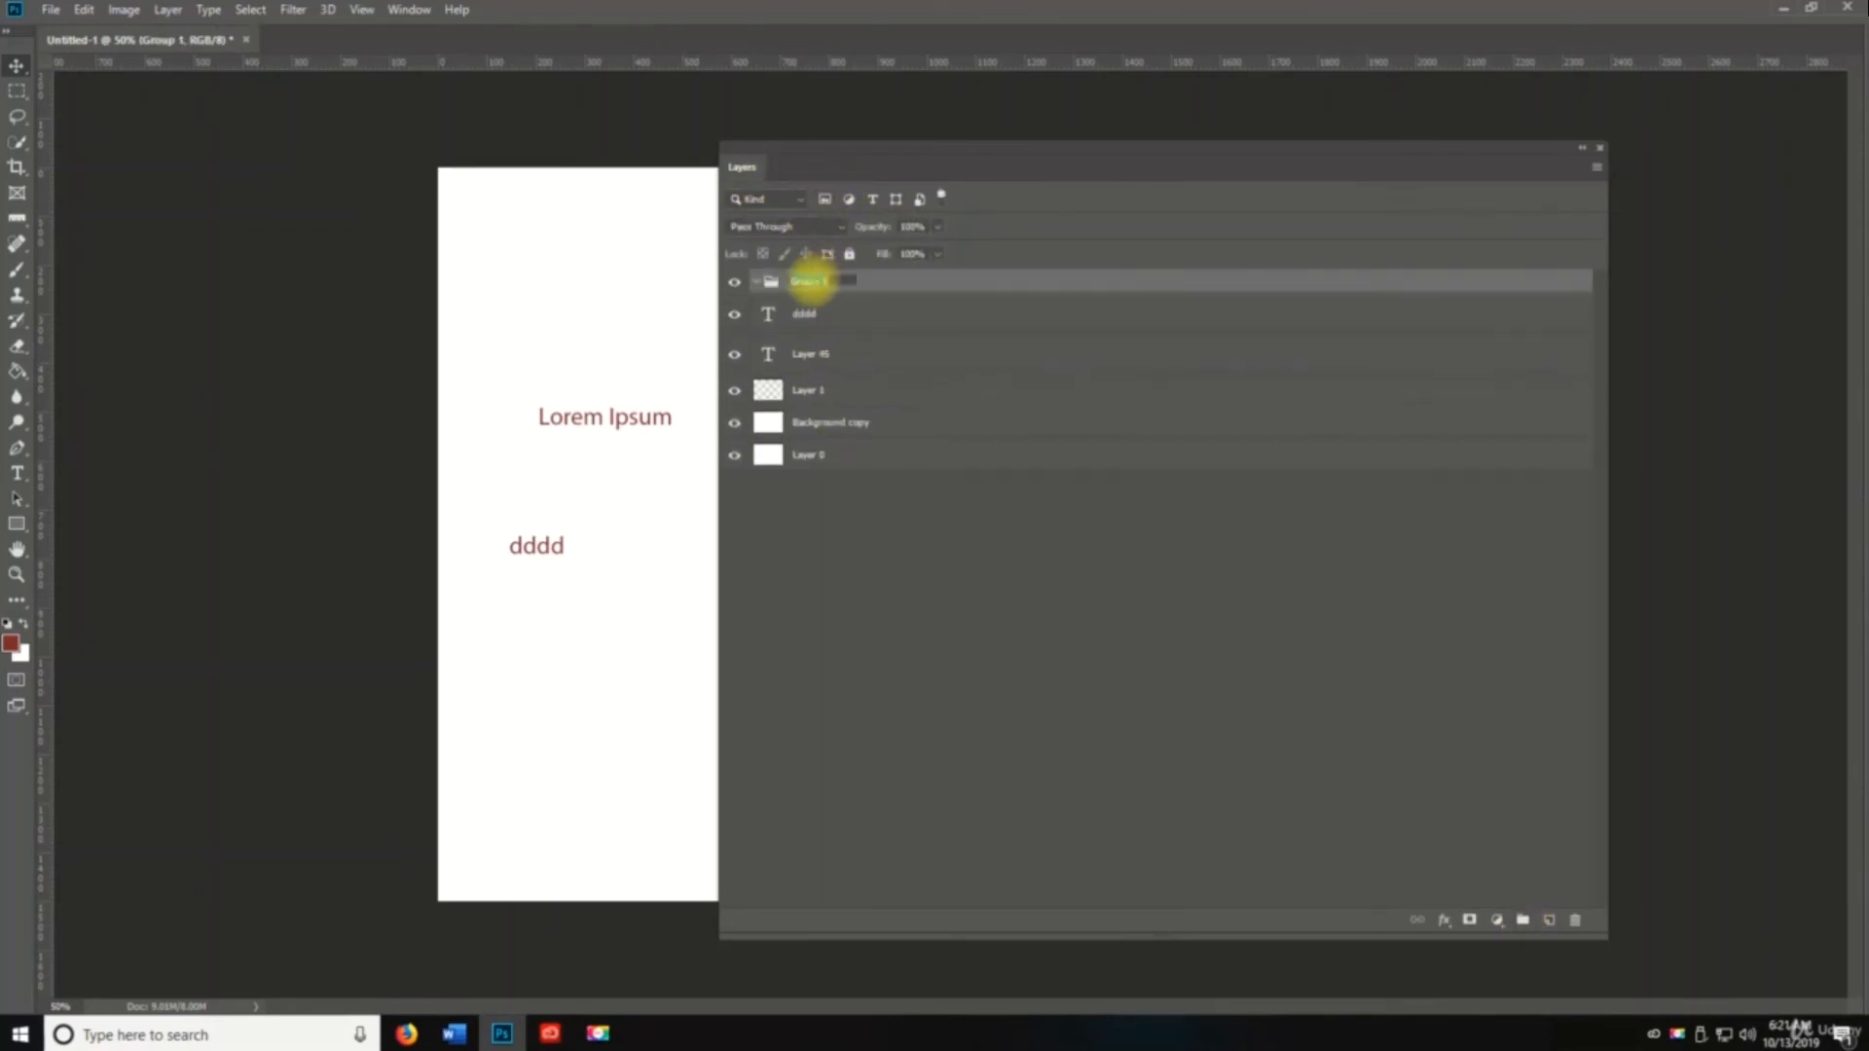
pyautogui.doubleClick(810, 281)
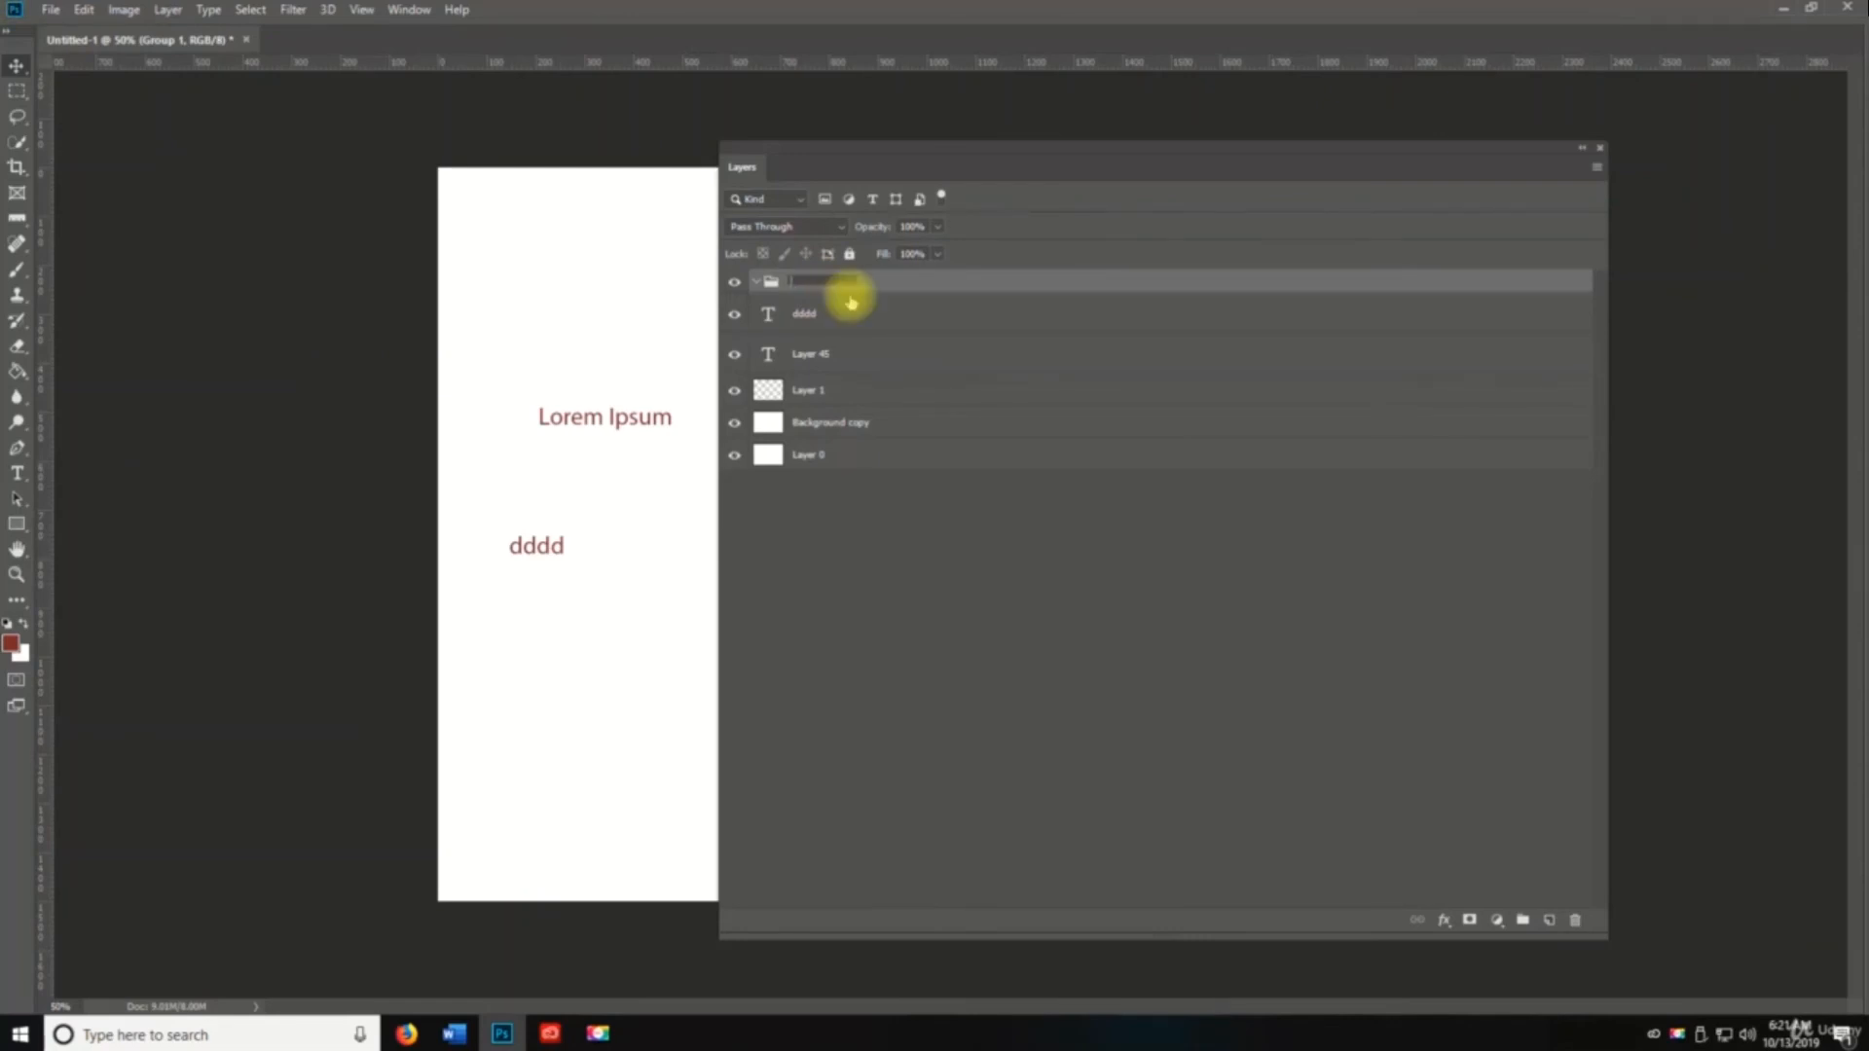
pyautogui.write('Background')
pyautogui.press('Return')
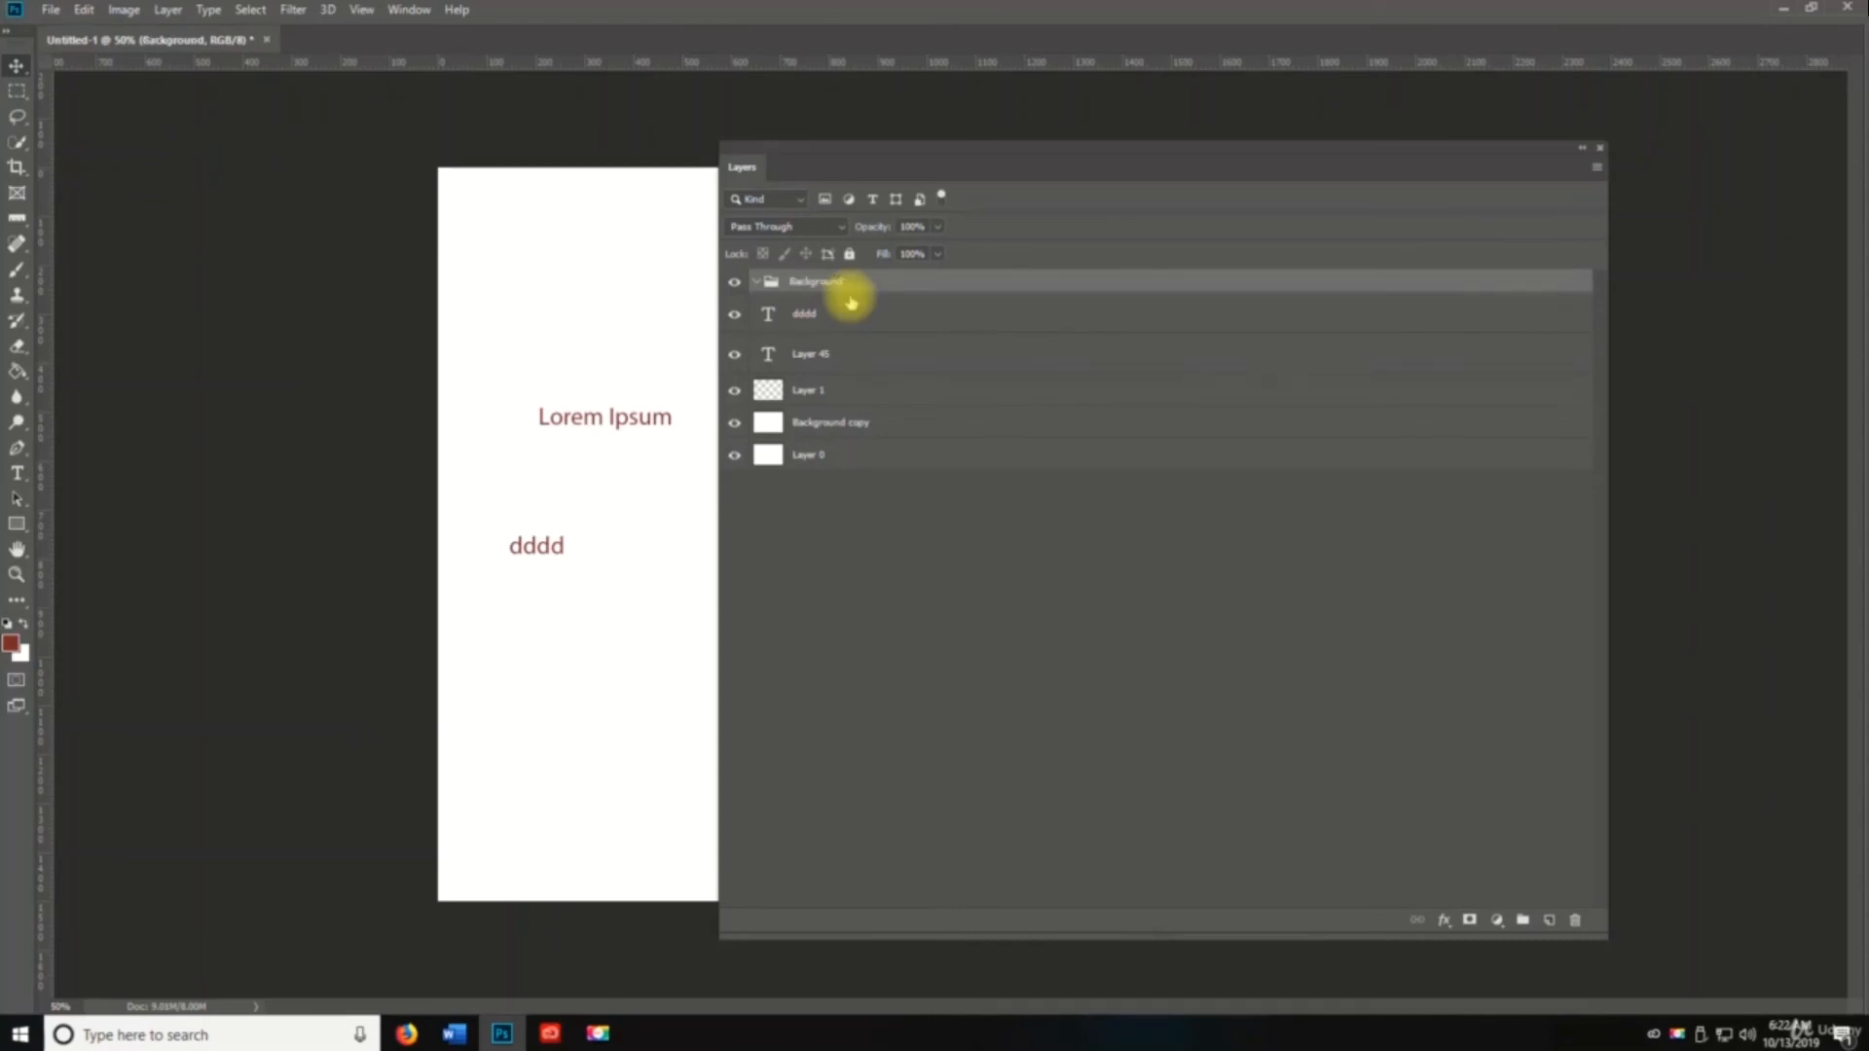
# Step: Move Layer 1, Background copy and Layer 0 together into the Background group and collapse the group
pyautogui.click(800, 391)
pyautogui.keyDown('shift'); pyautogui.click(818, 455); pyautogui.keyUp('shift')
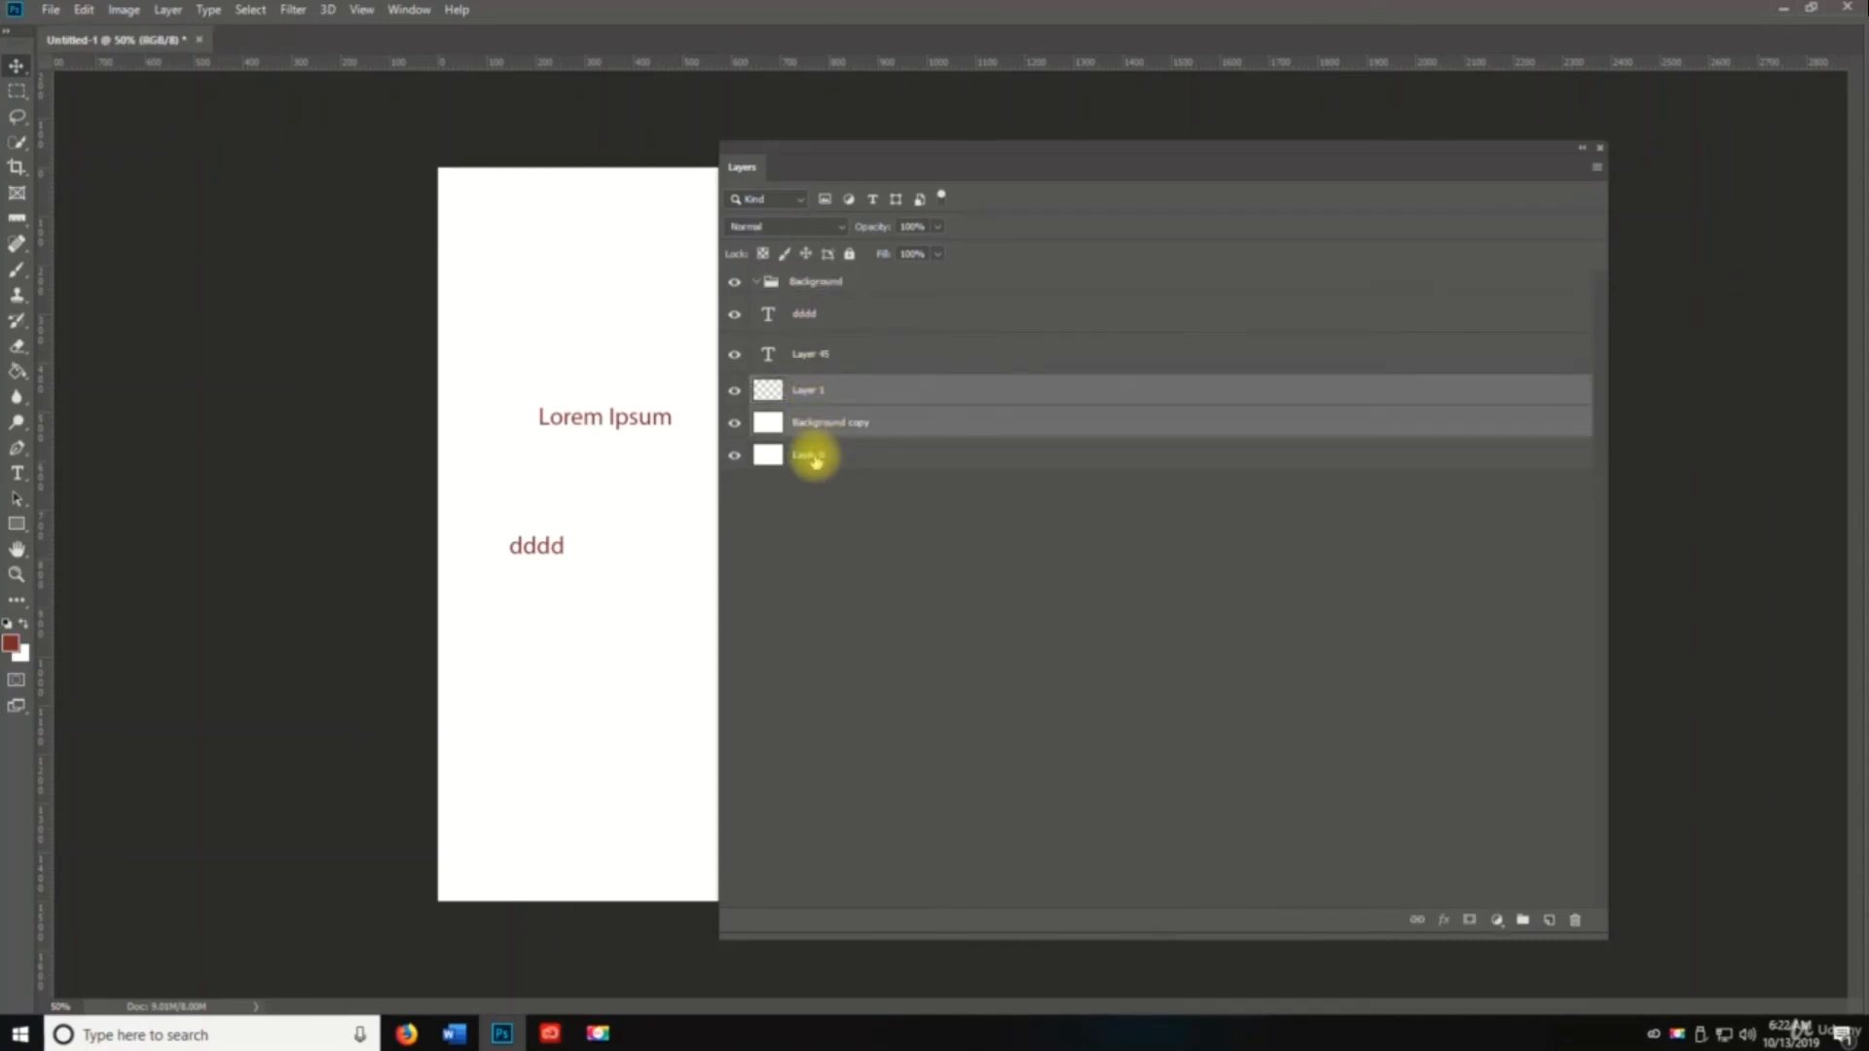
pyautogui.moveTo(801, 388); pyautogui.dragTo(774, 284)
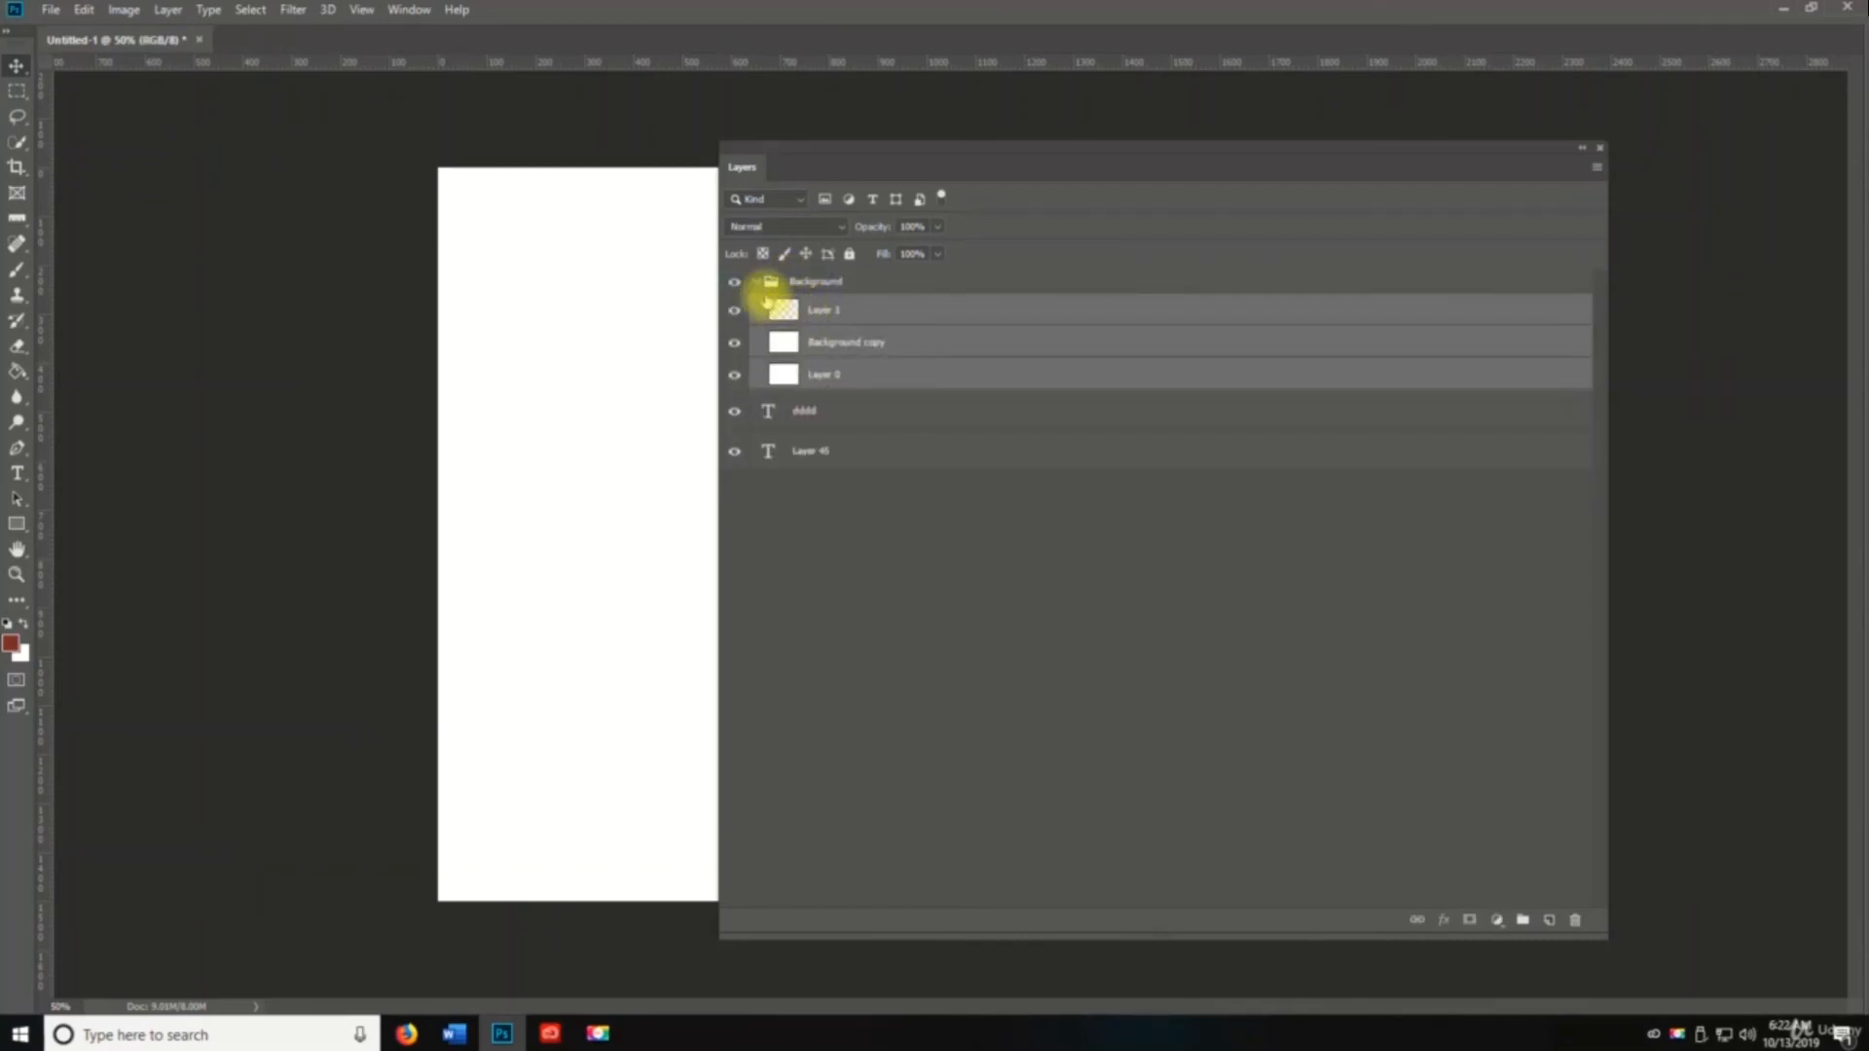
pyautogui.click(758, 282)
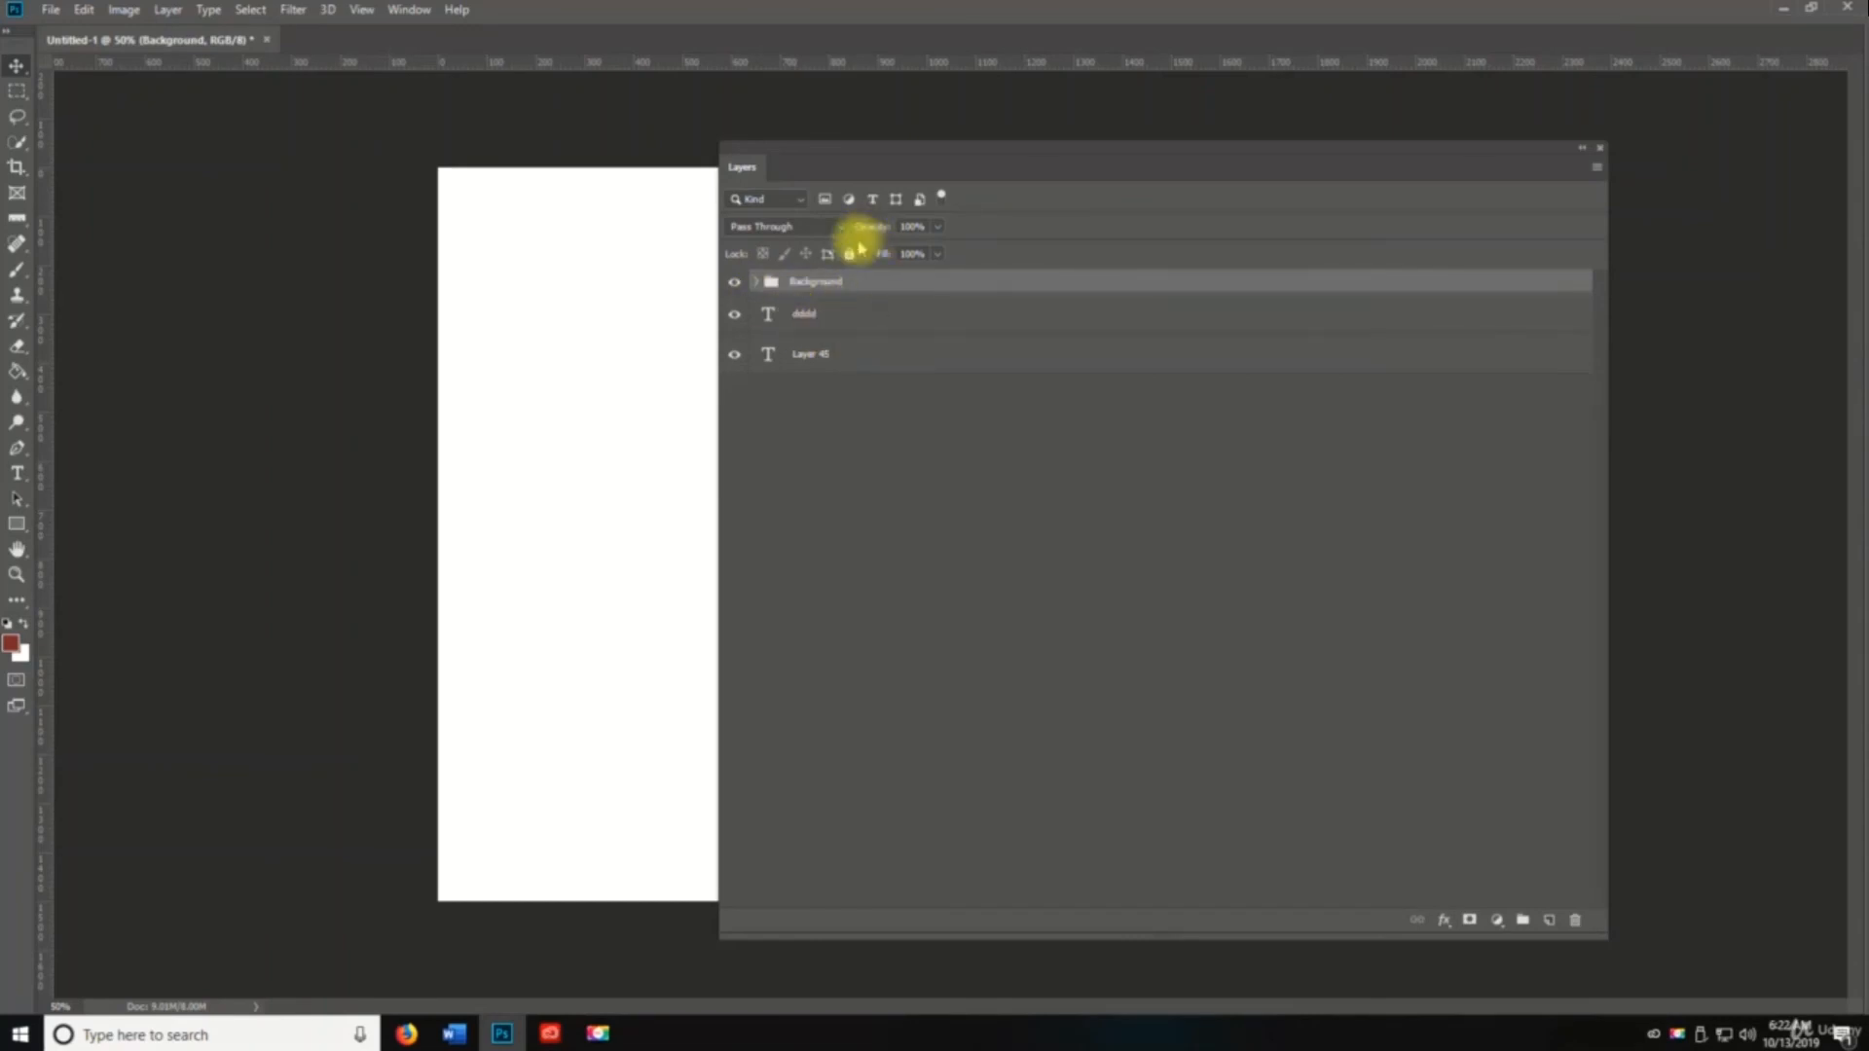
# Step: Create a group named Text, move the "dddd" and Layer 45 text layers into it, and collapse it
pyautogui.click(1523, 920)
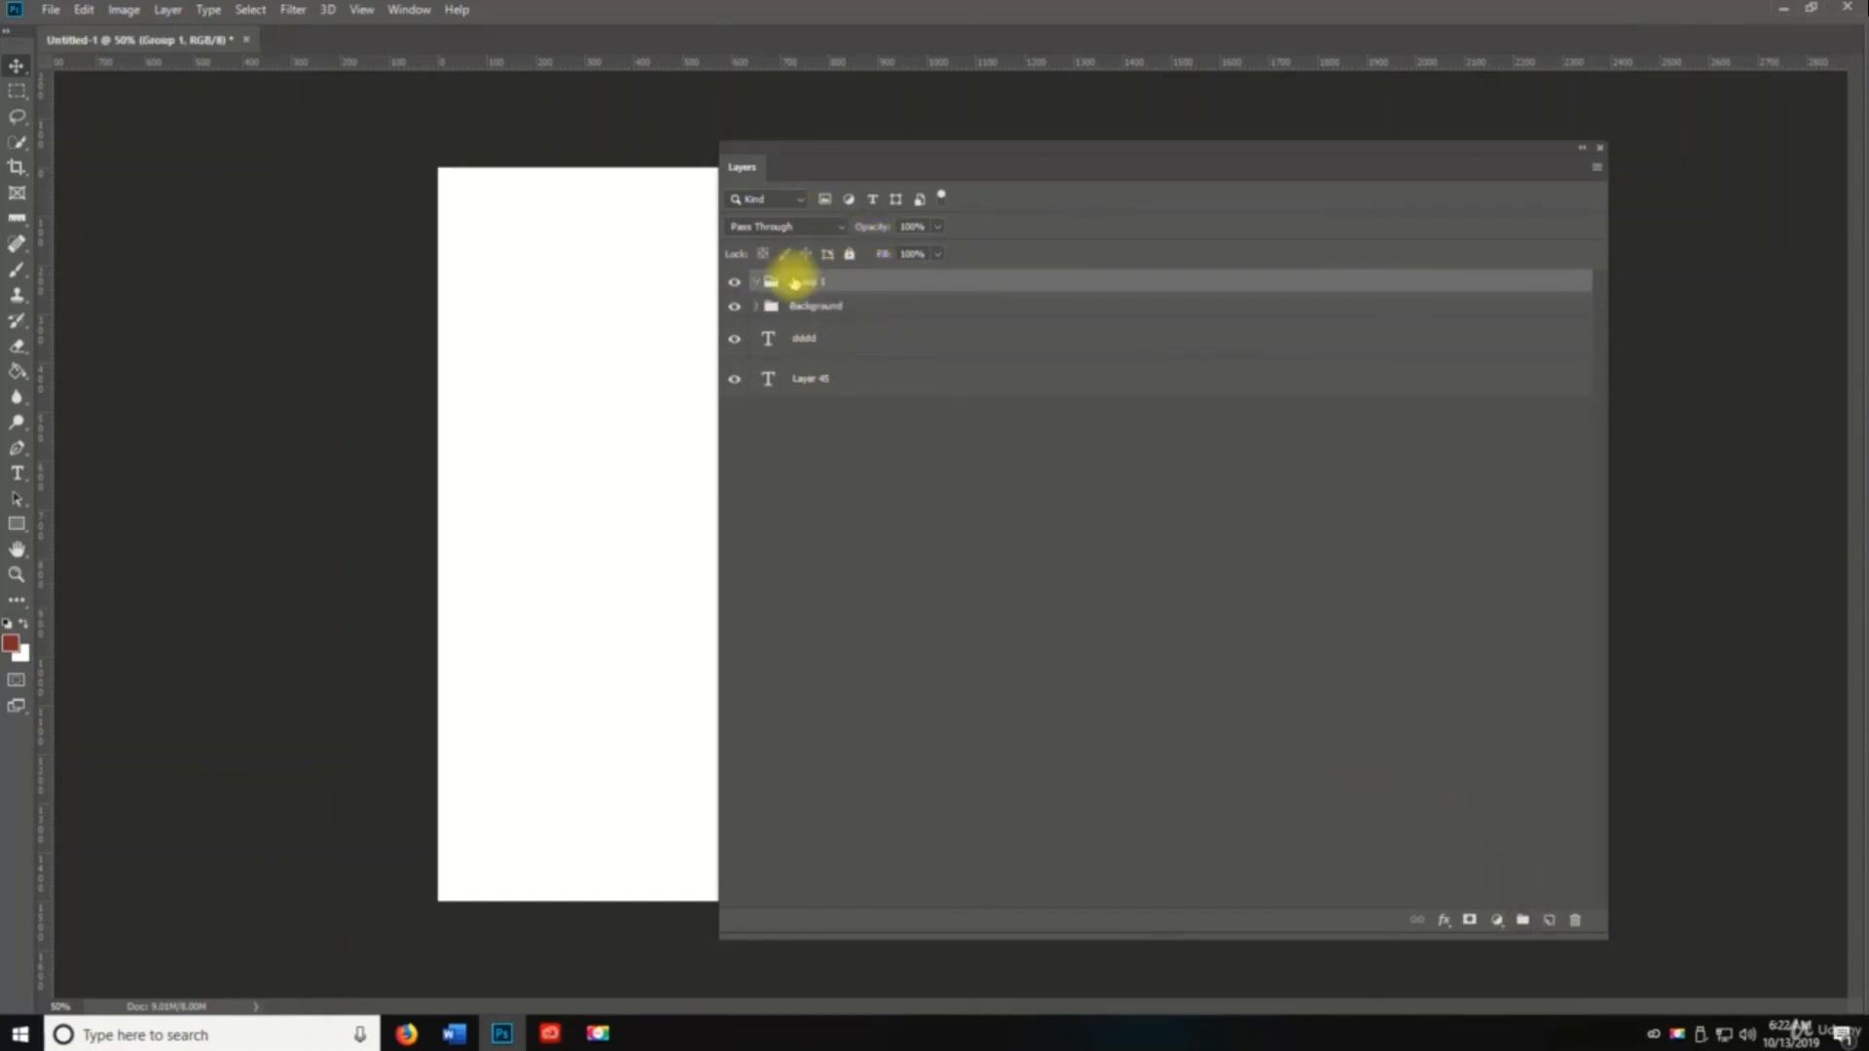
pyautogui.doubleClick(808, 281)
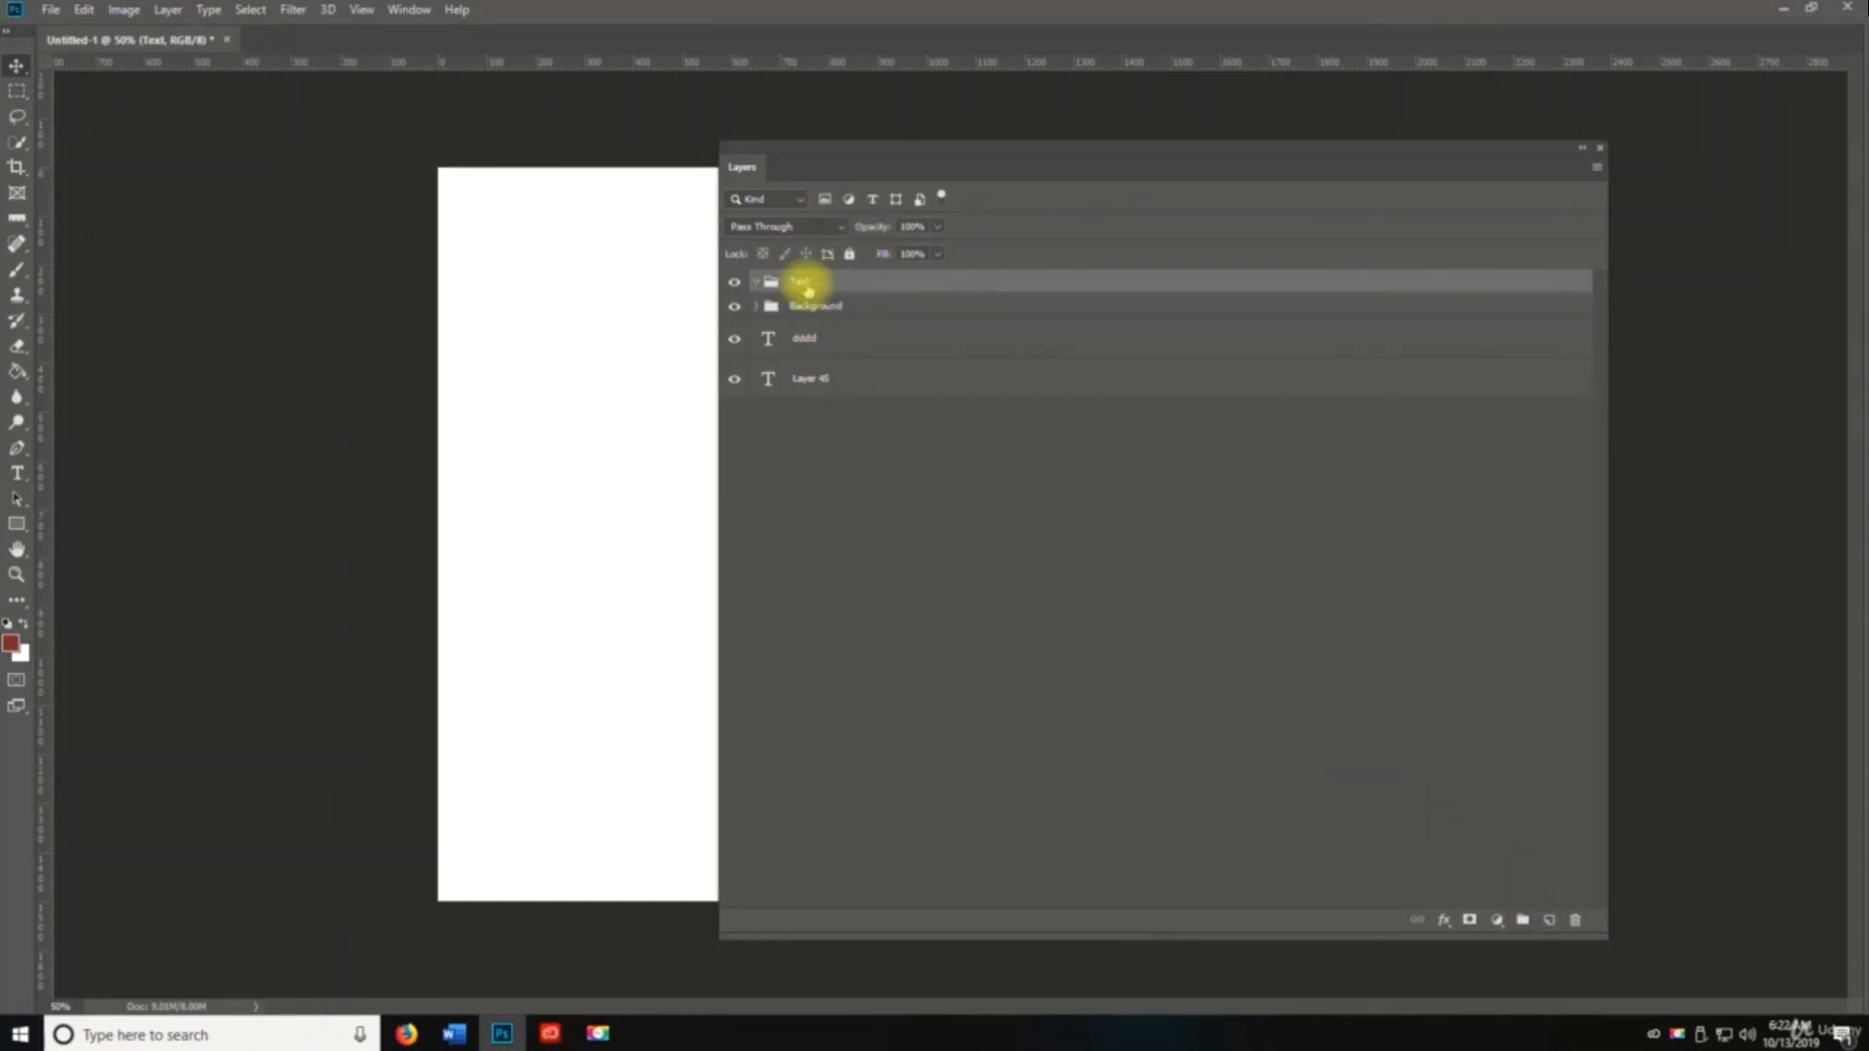
pyautogui.click(804, 339)
pyautogui.keyDown('shift'); pyautogui.click(808, 380); pyautogui.keyUp('shift')
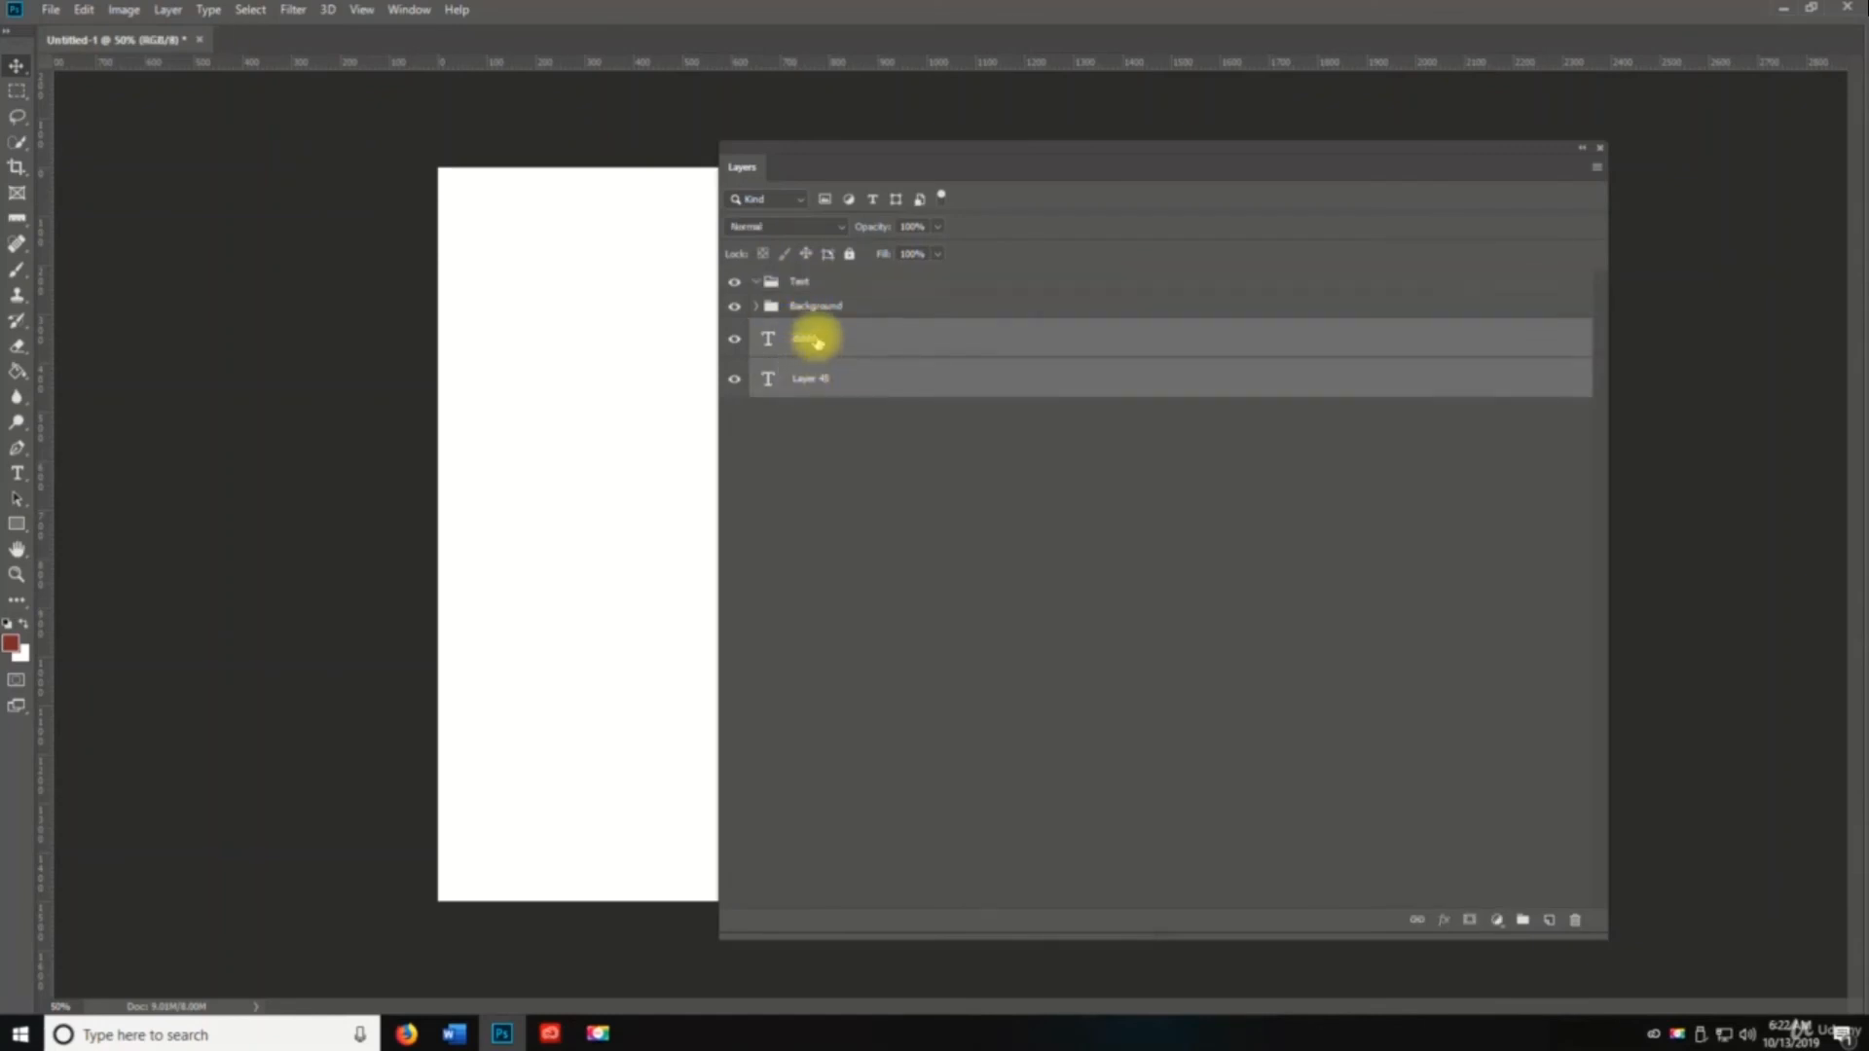
pyautogui.moveTo(817, 343); pyautogui.dragTo(805, 283)
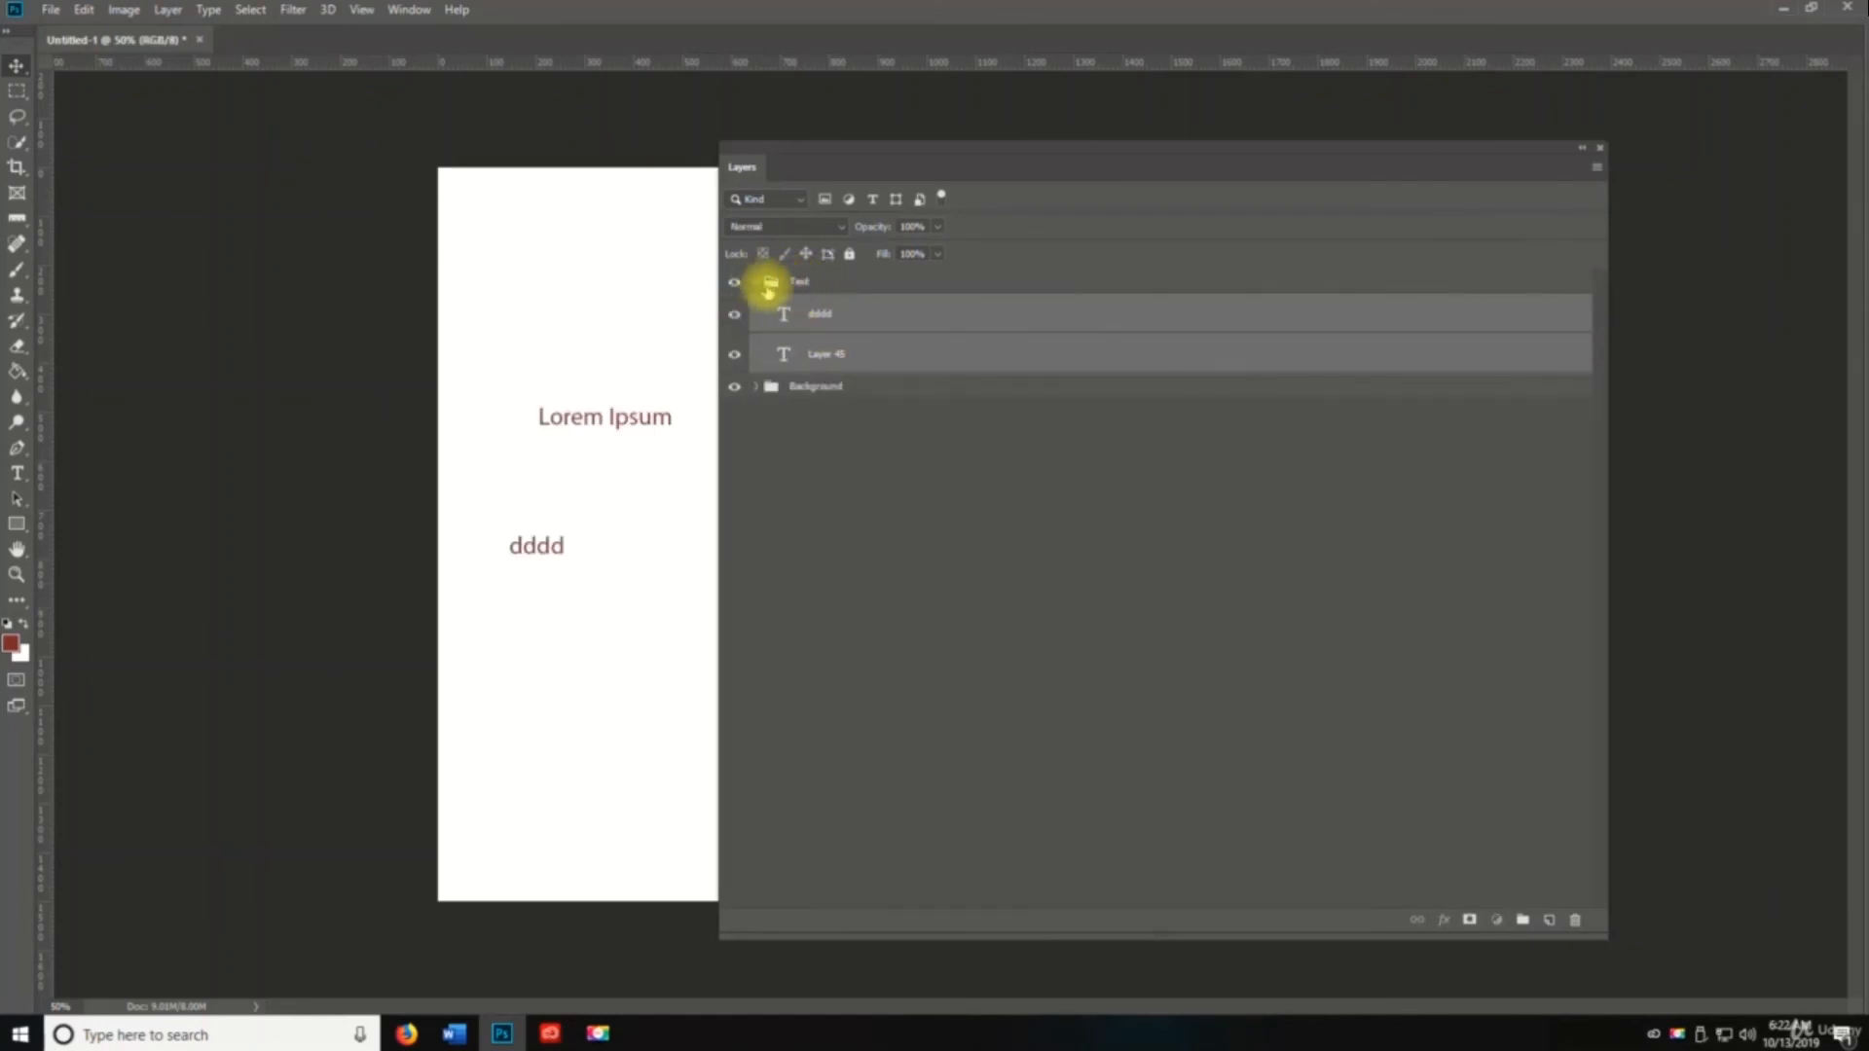
pyautogui.click(765, 286)
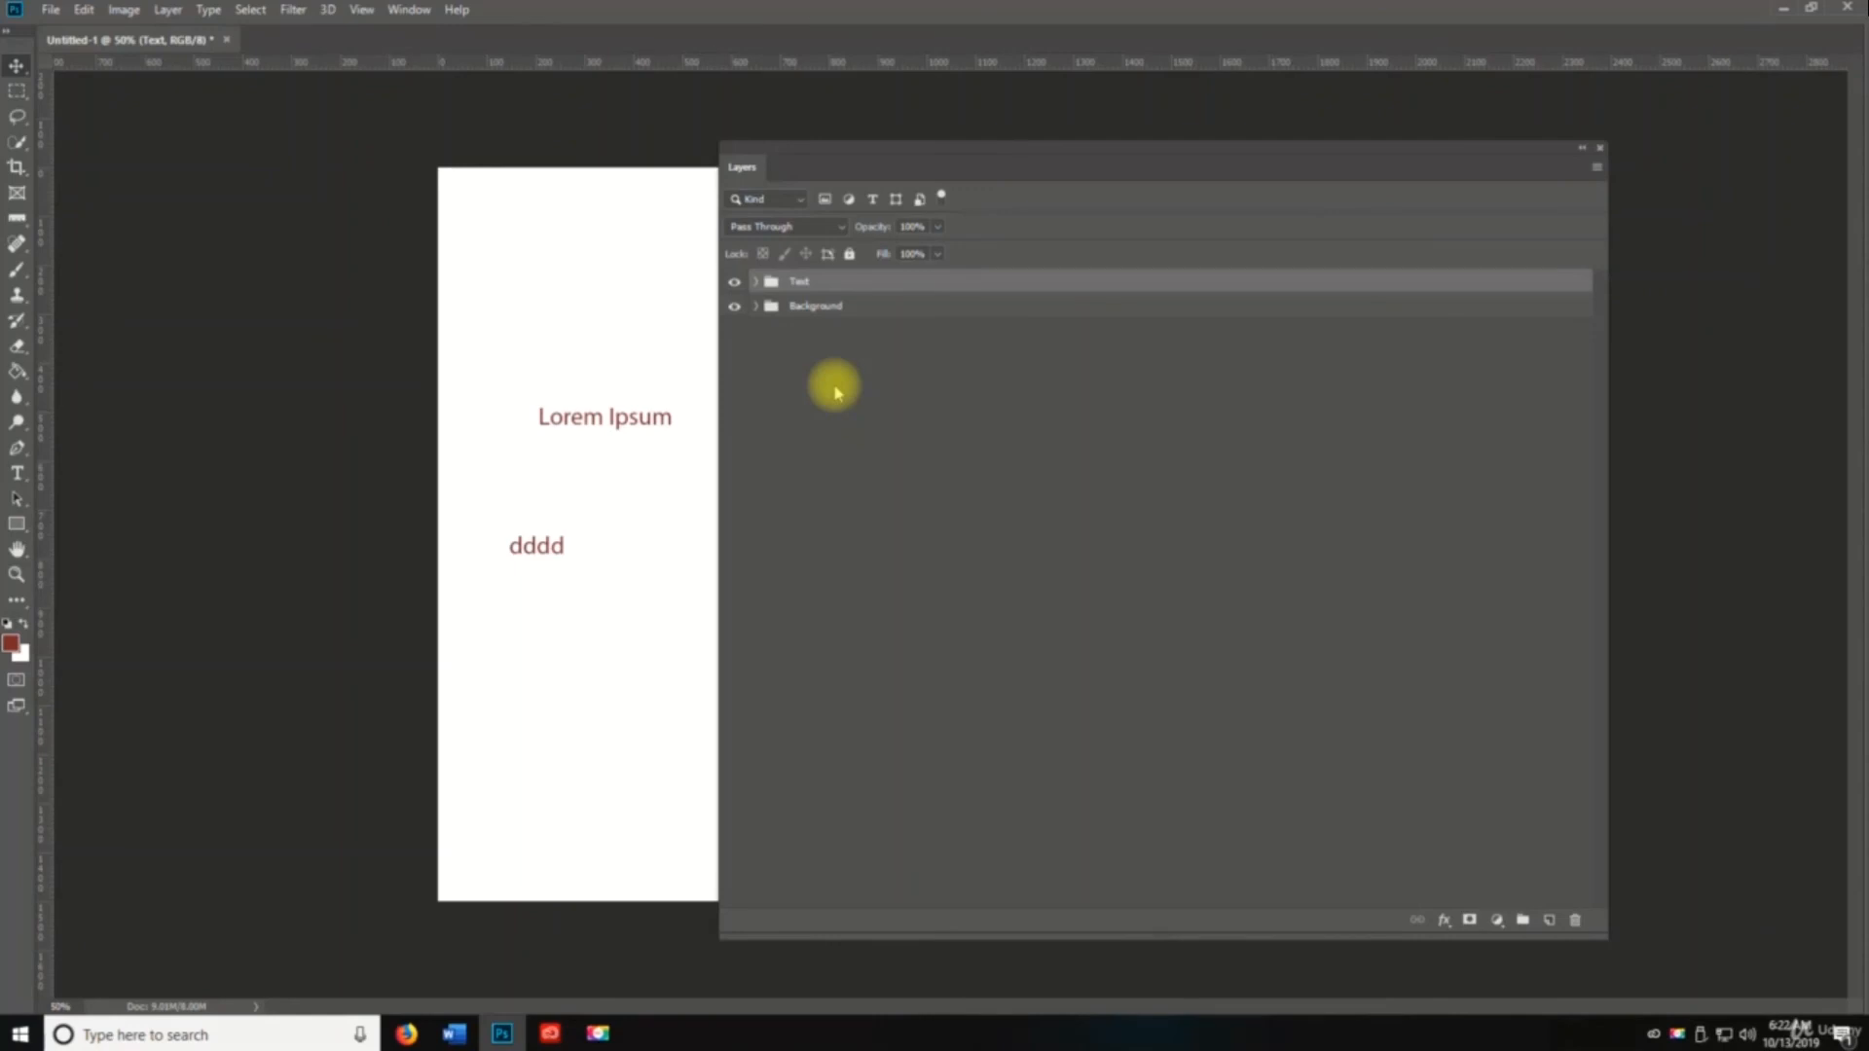
# Step: Move the Background group above the Text group and back below it to demonstrate stacking order
pyautogui.click(837, 317)
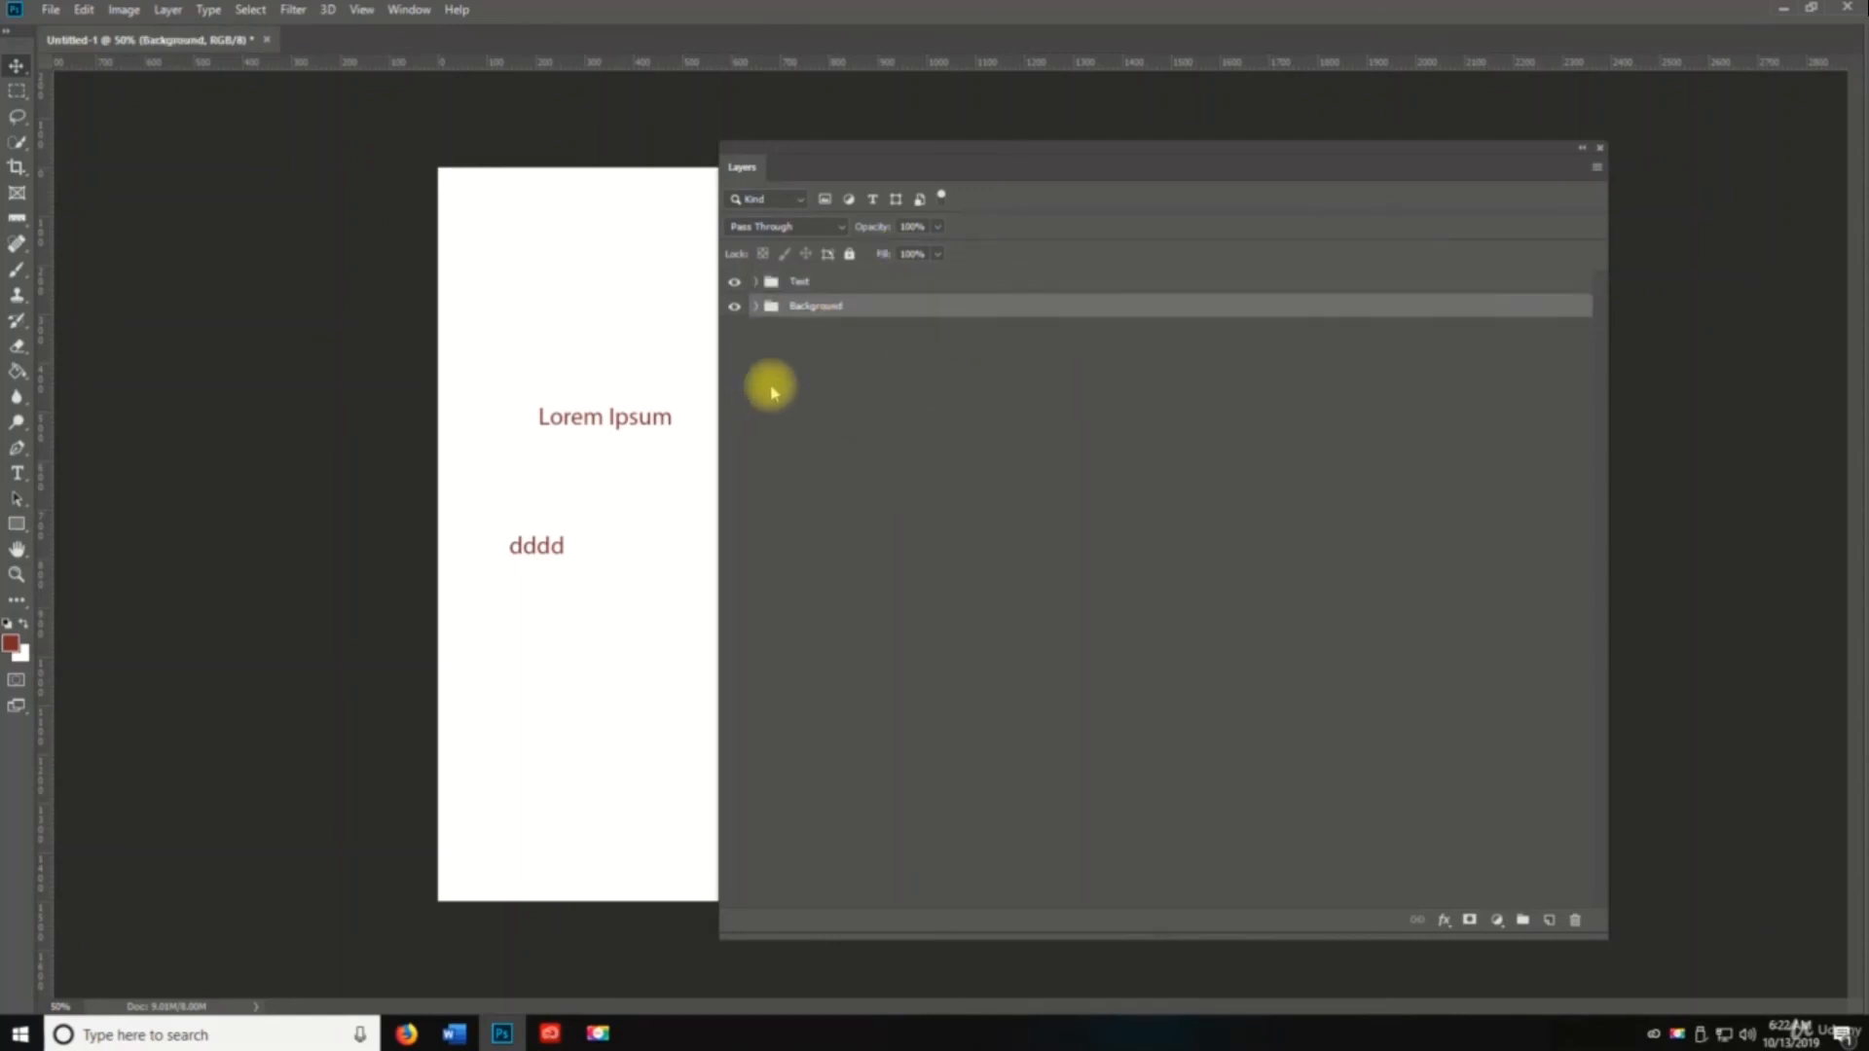
pyautogui.moveTo(808, 317); pyautogui.dragTo(792, 261)
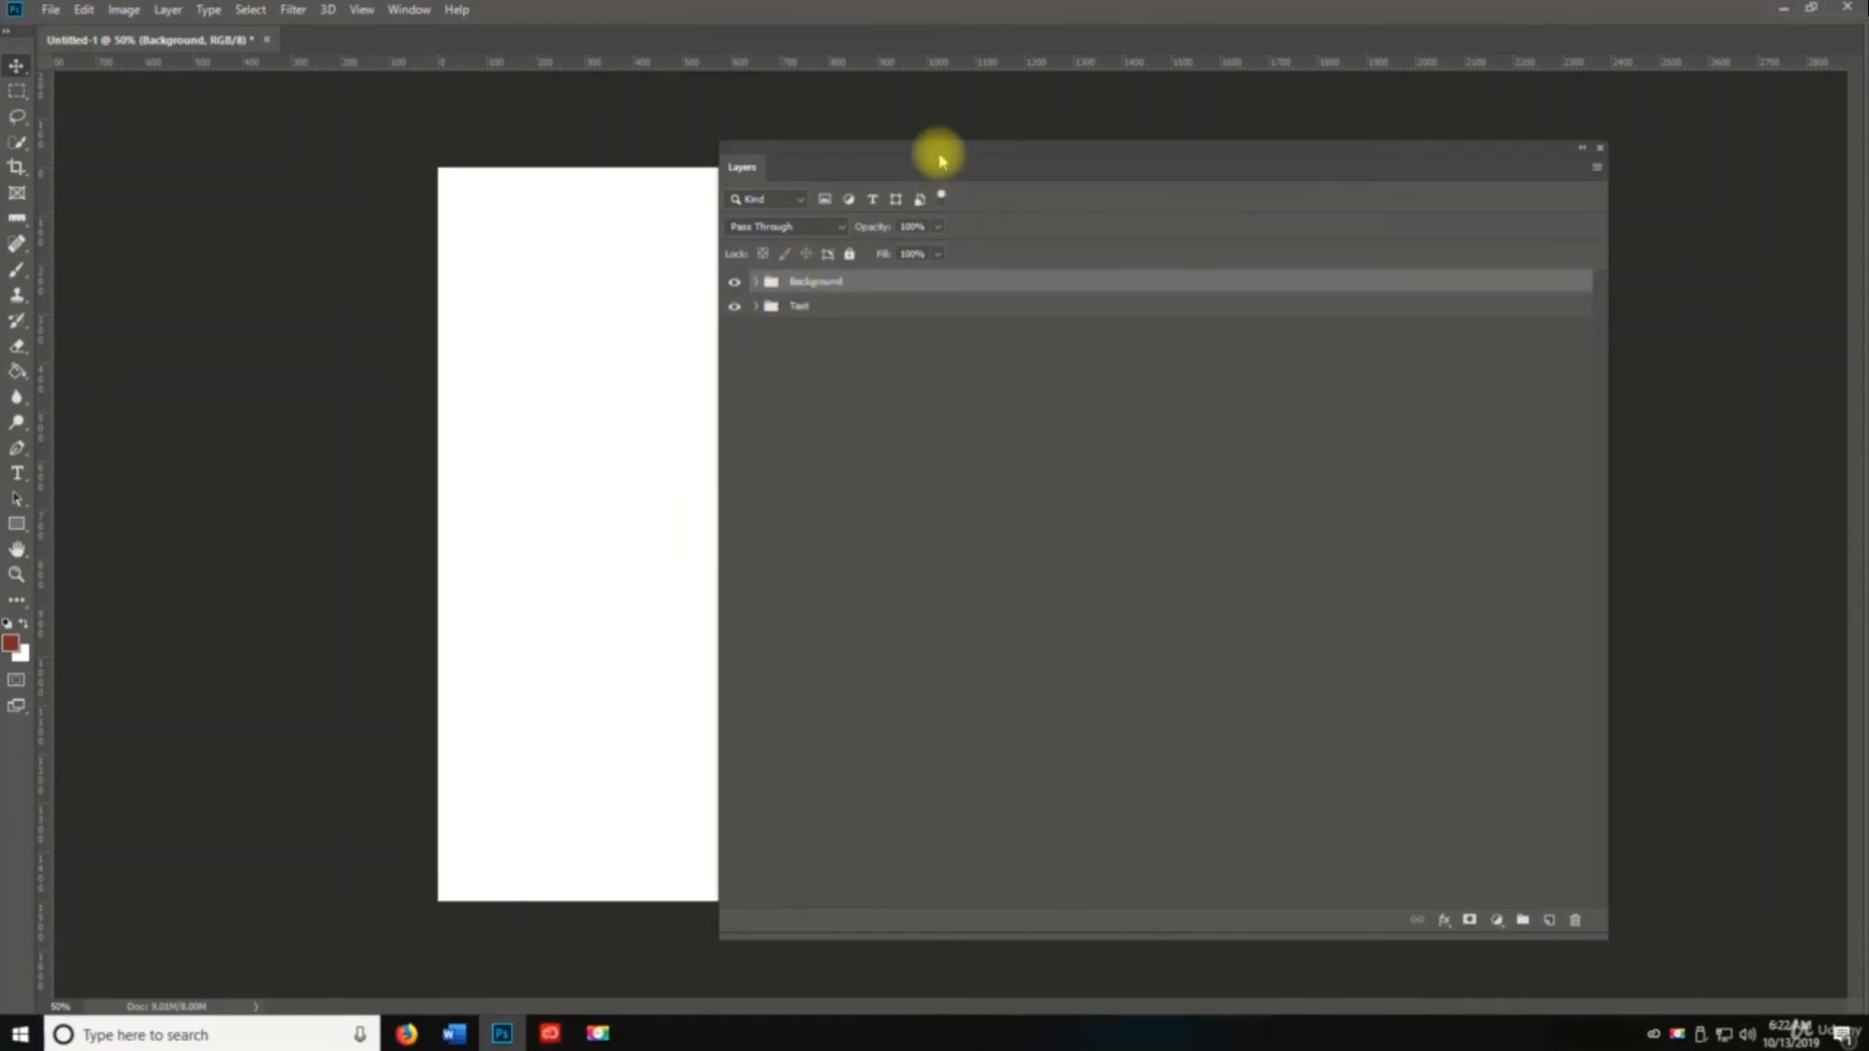
pyautogui.moveTo(934, 154); pyautogui.dragTo(1328, 144)
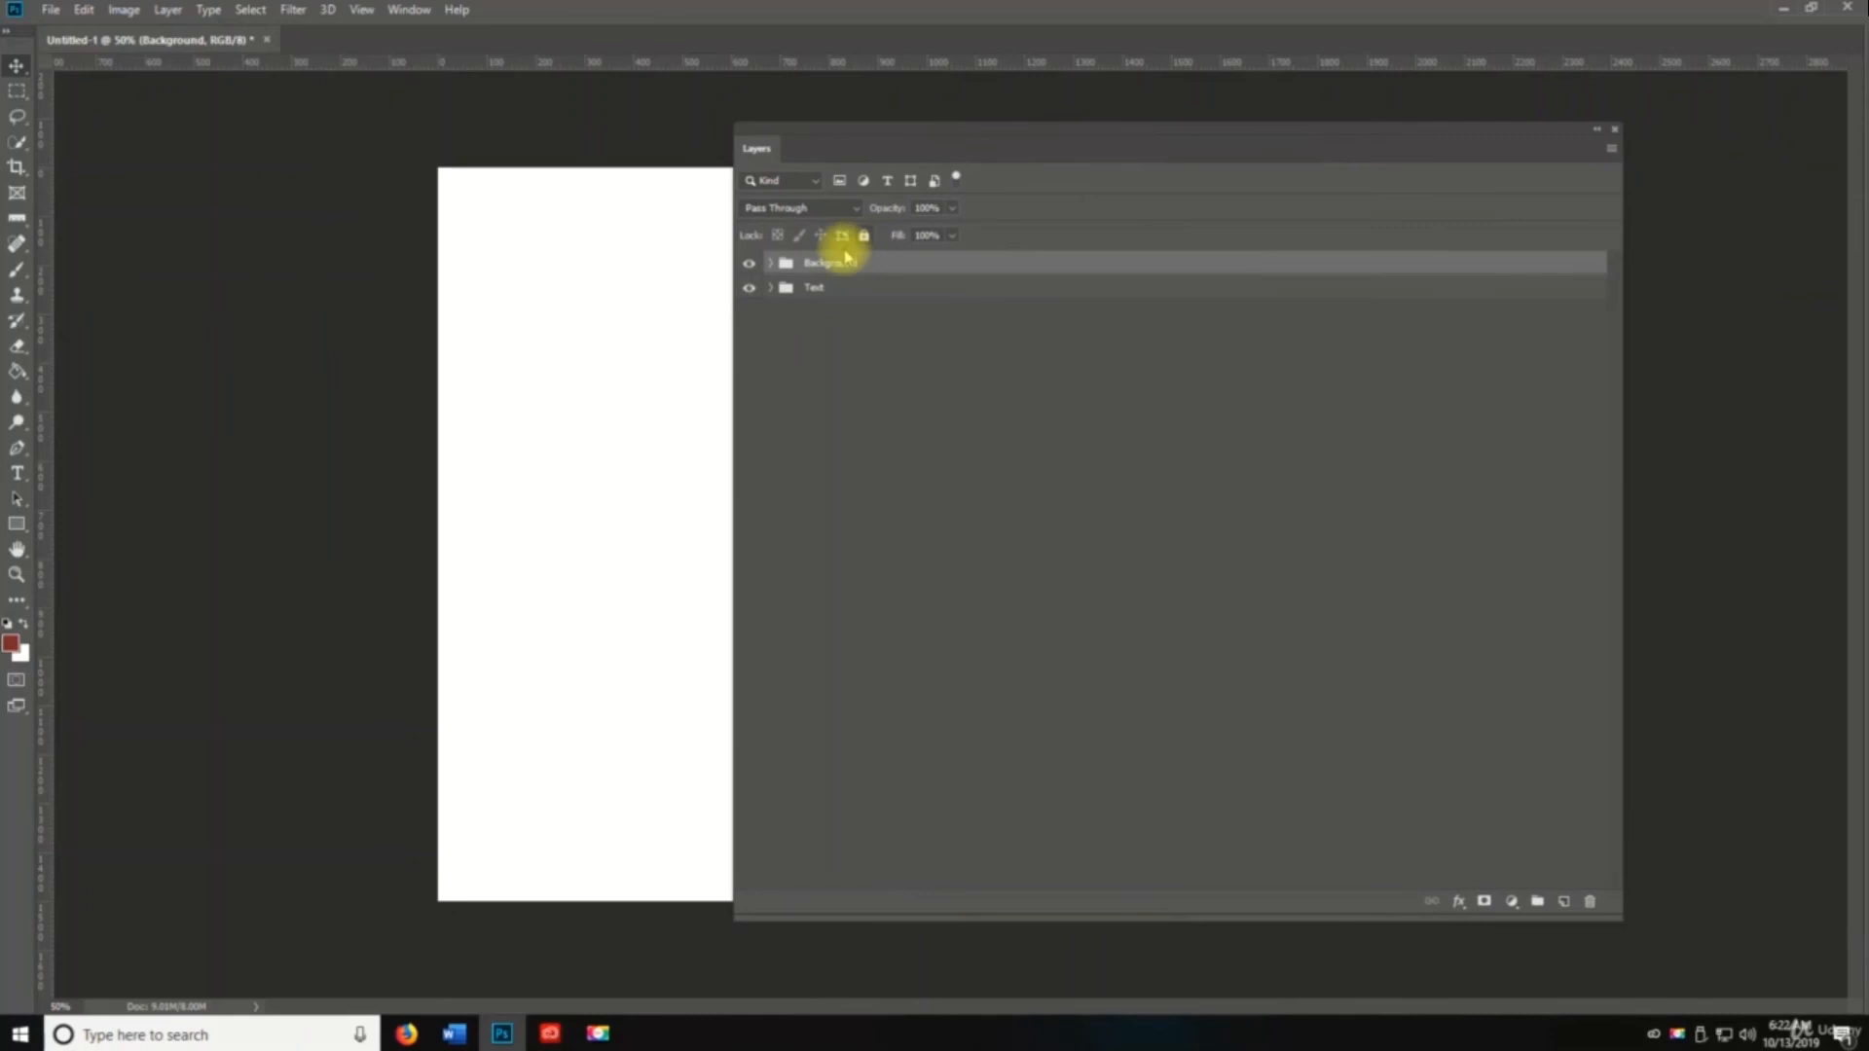
pyautogui.moveTo(838, 253); pyautogui.dragTo(814, 288)
# Step: Delete the Text group with its contents and expand the Background group
pyautogui.click(801, 263)
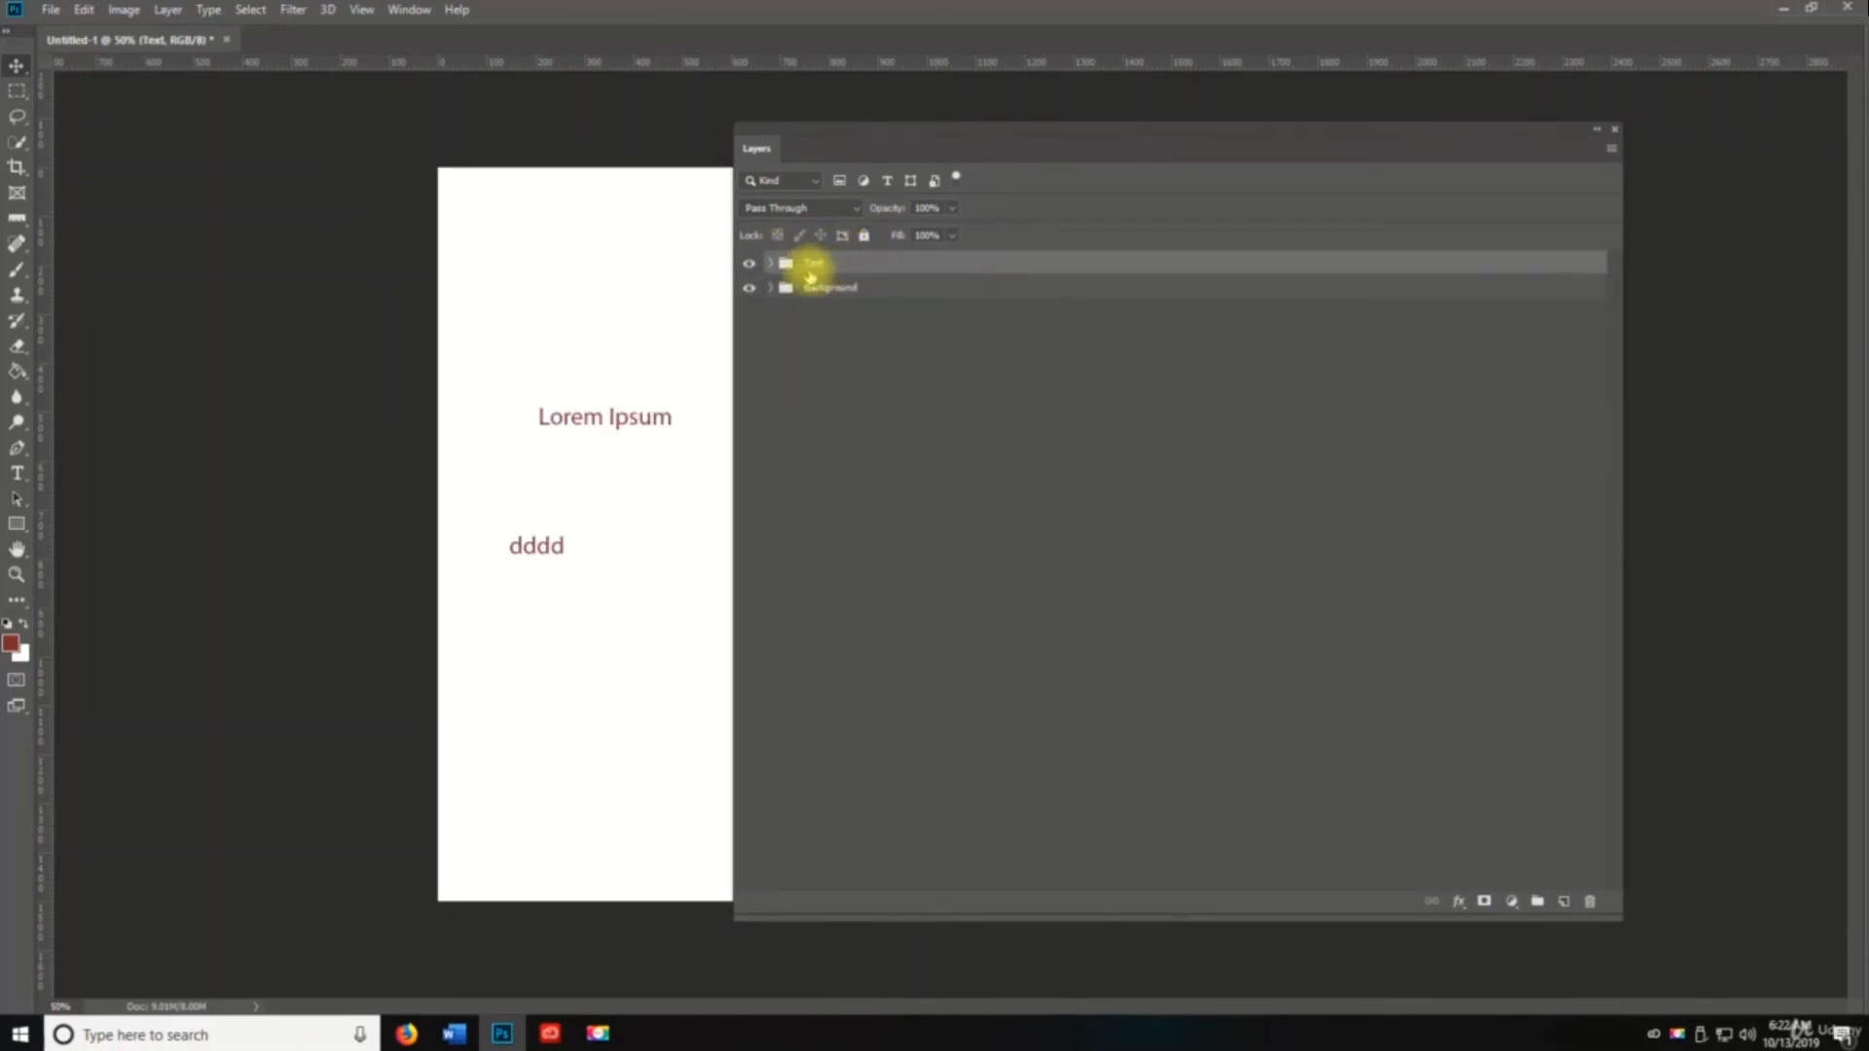
pyautogui.press('Delete')
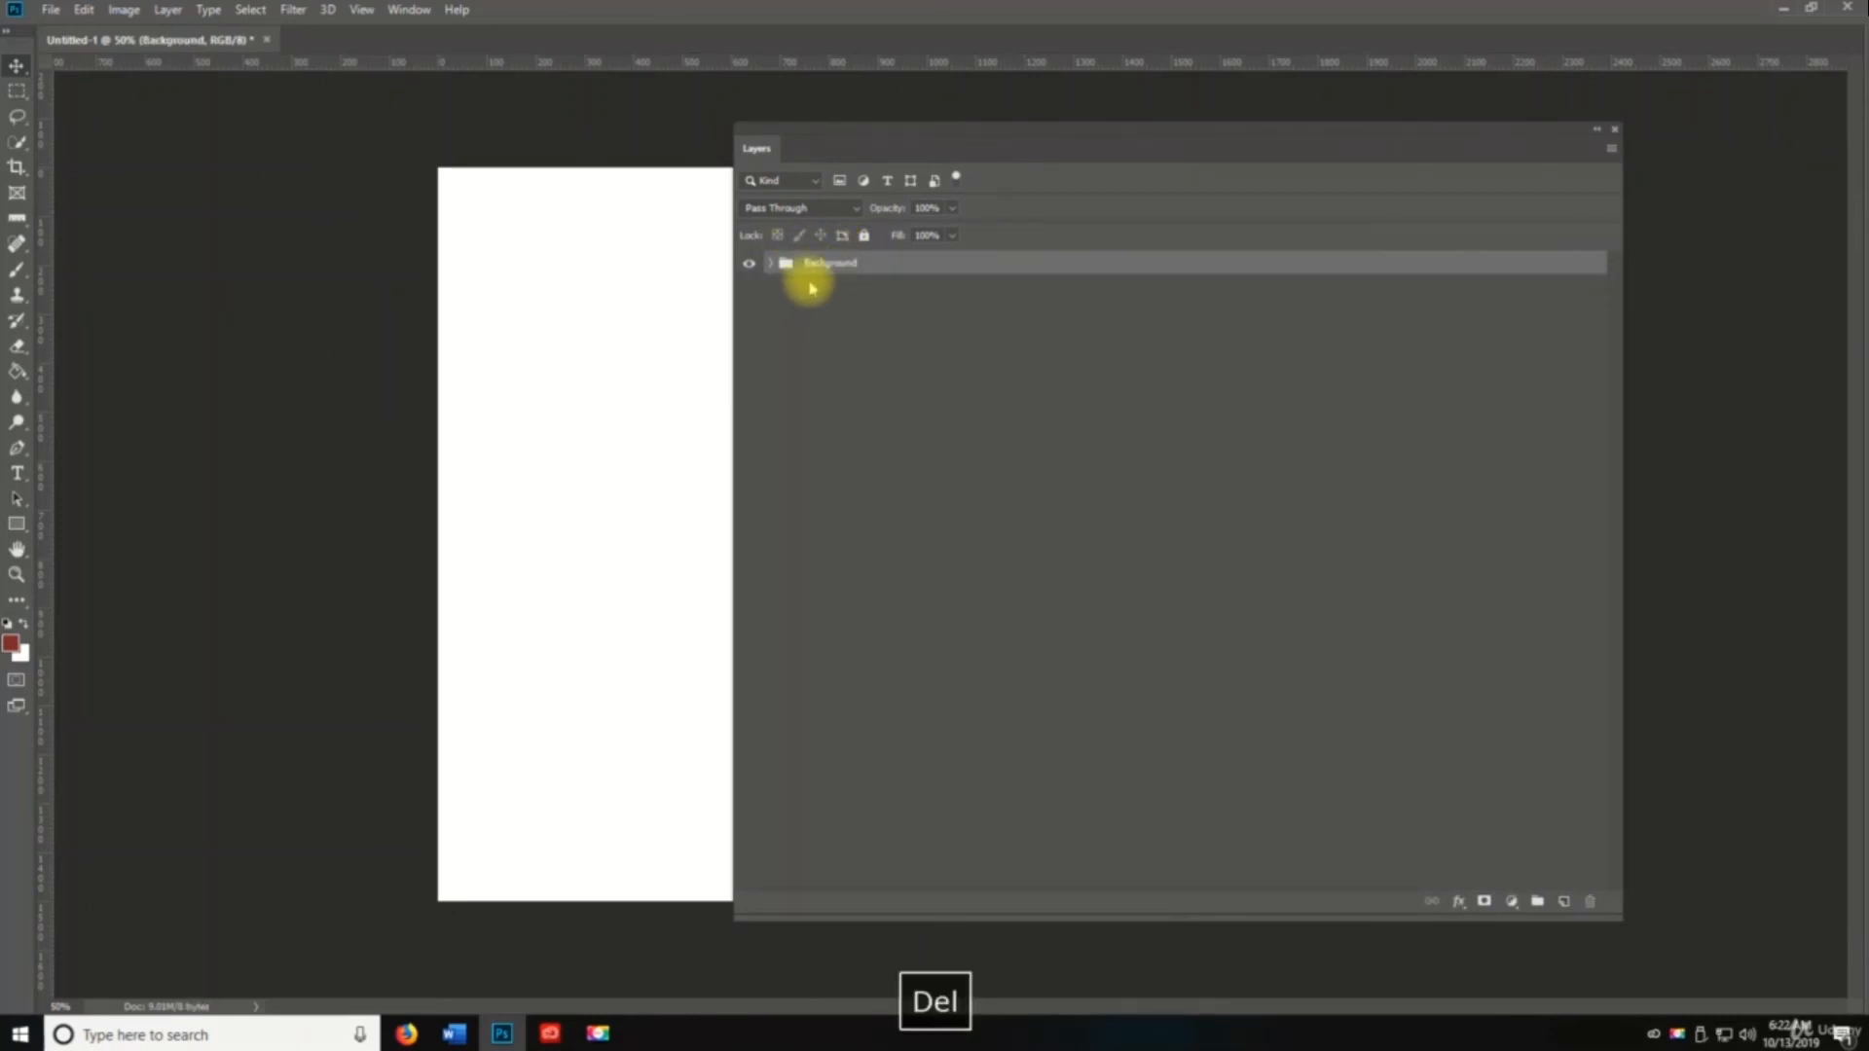
pyautogui.click(770, 263)
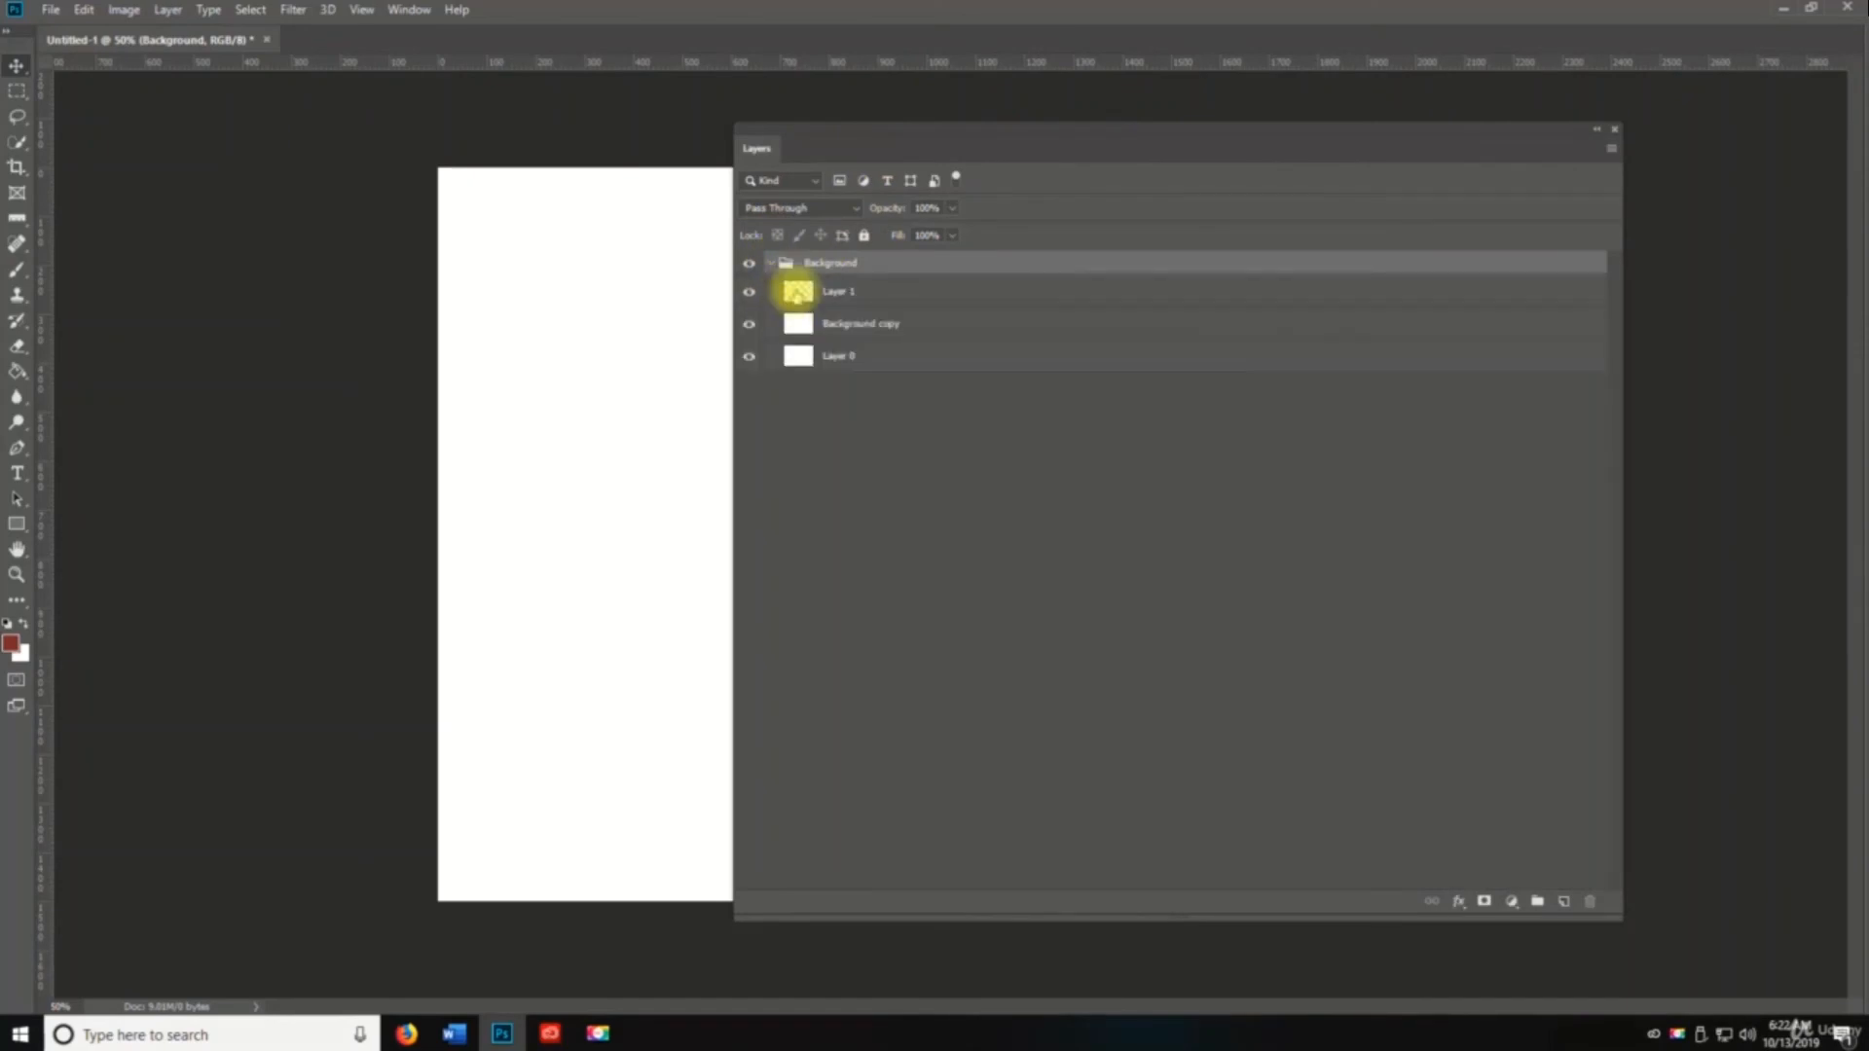
# Step: Narrow the floating Layers panel to uncover most of the canvas and minimize the program window
pyautogui.moveTo(736, 285); pyautogui.dragTo(1228, 290)
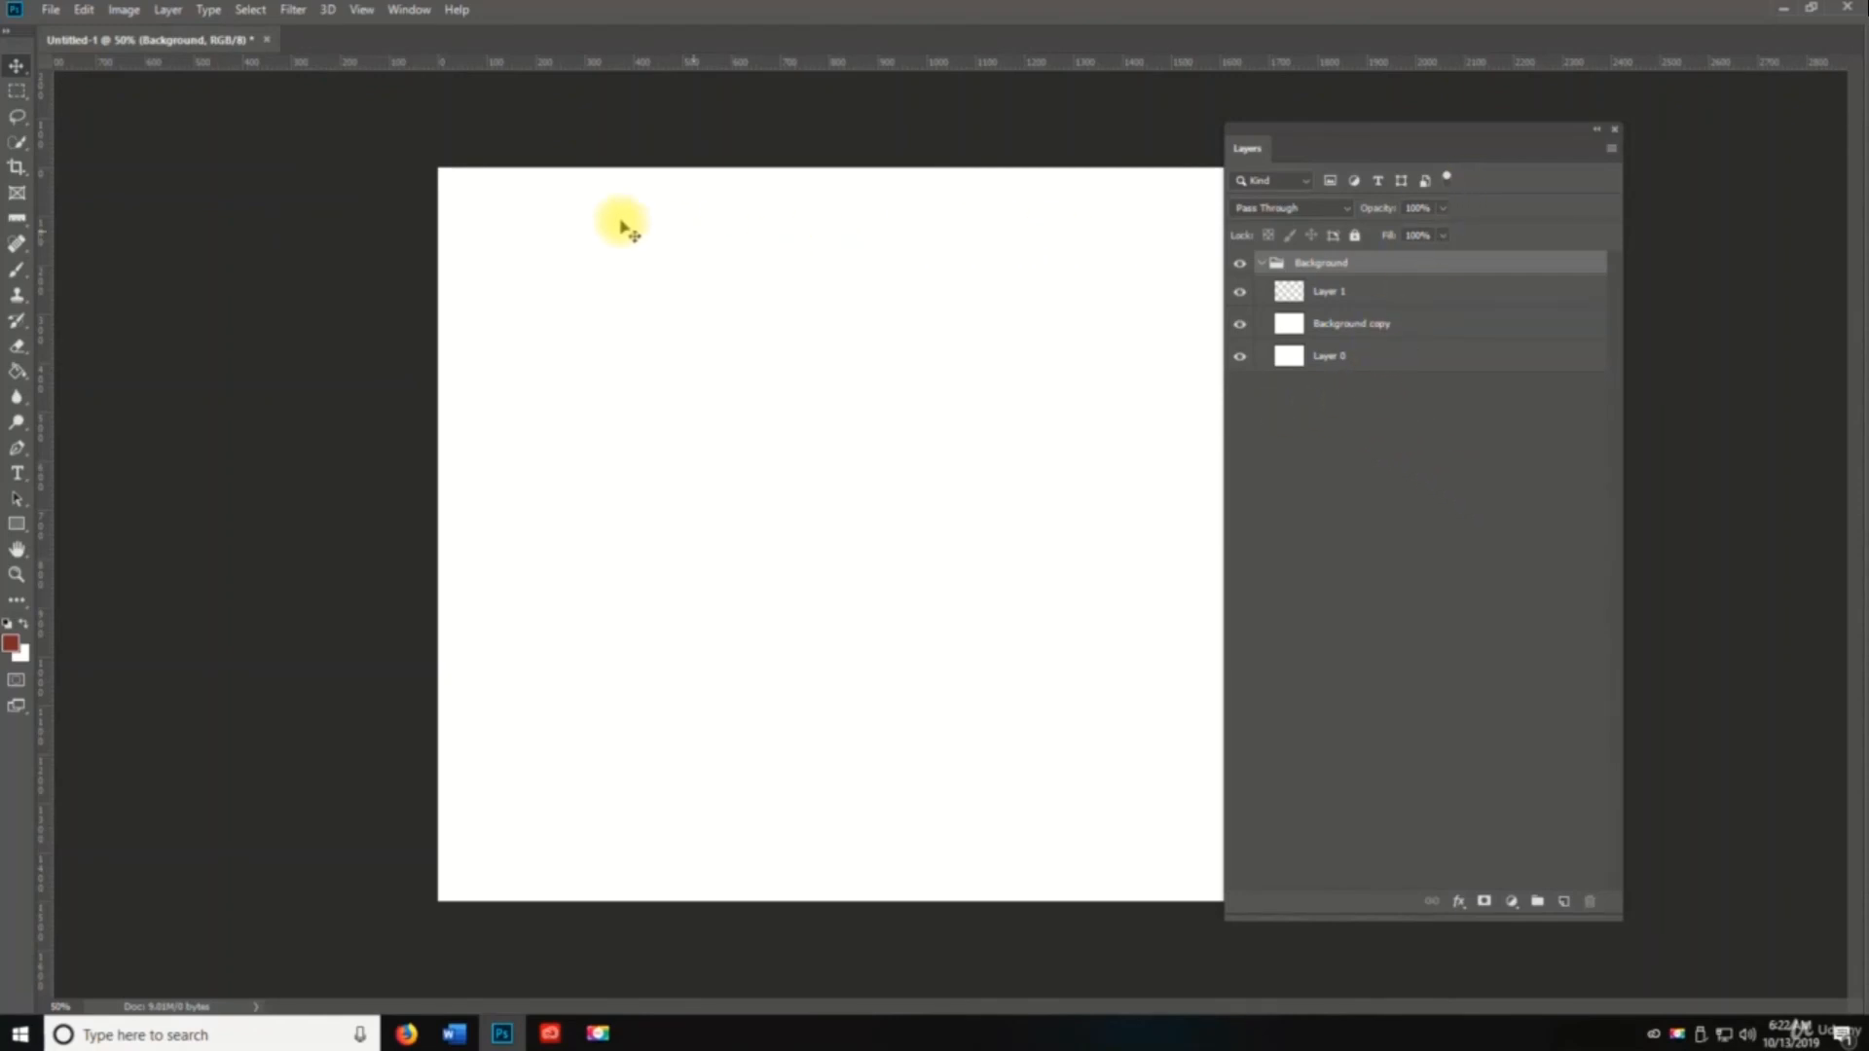
pyautogui.click(1785, 9)
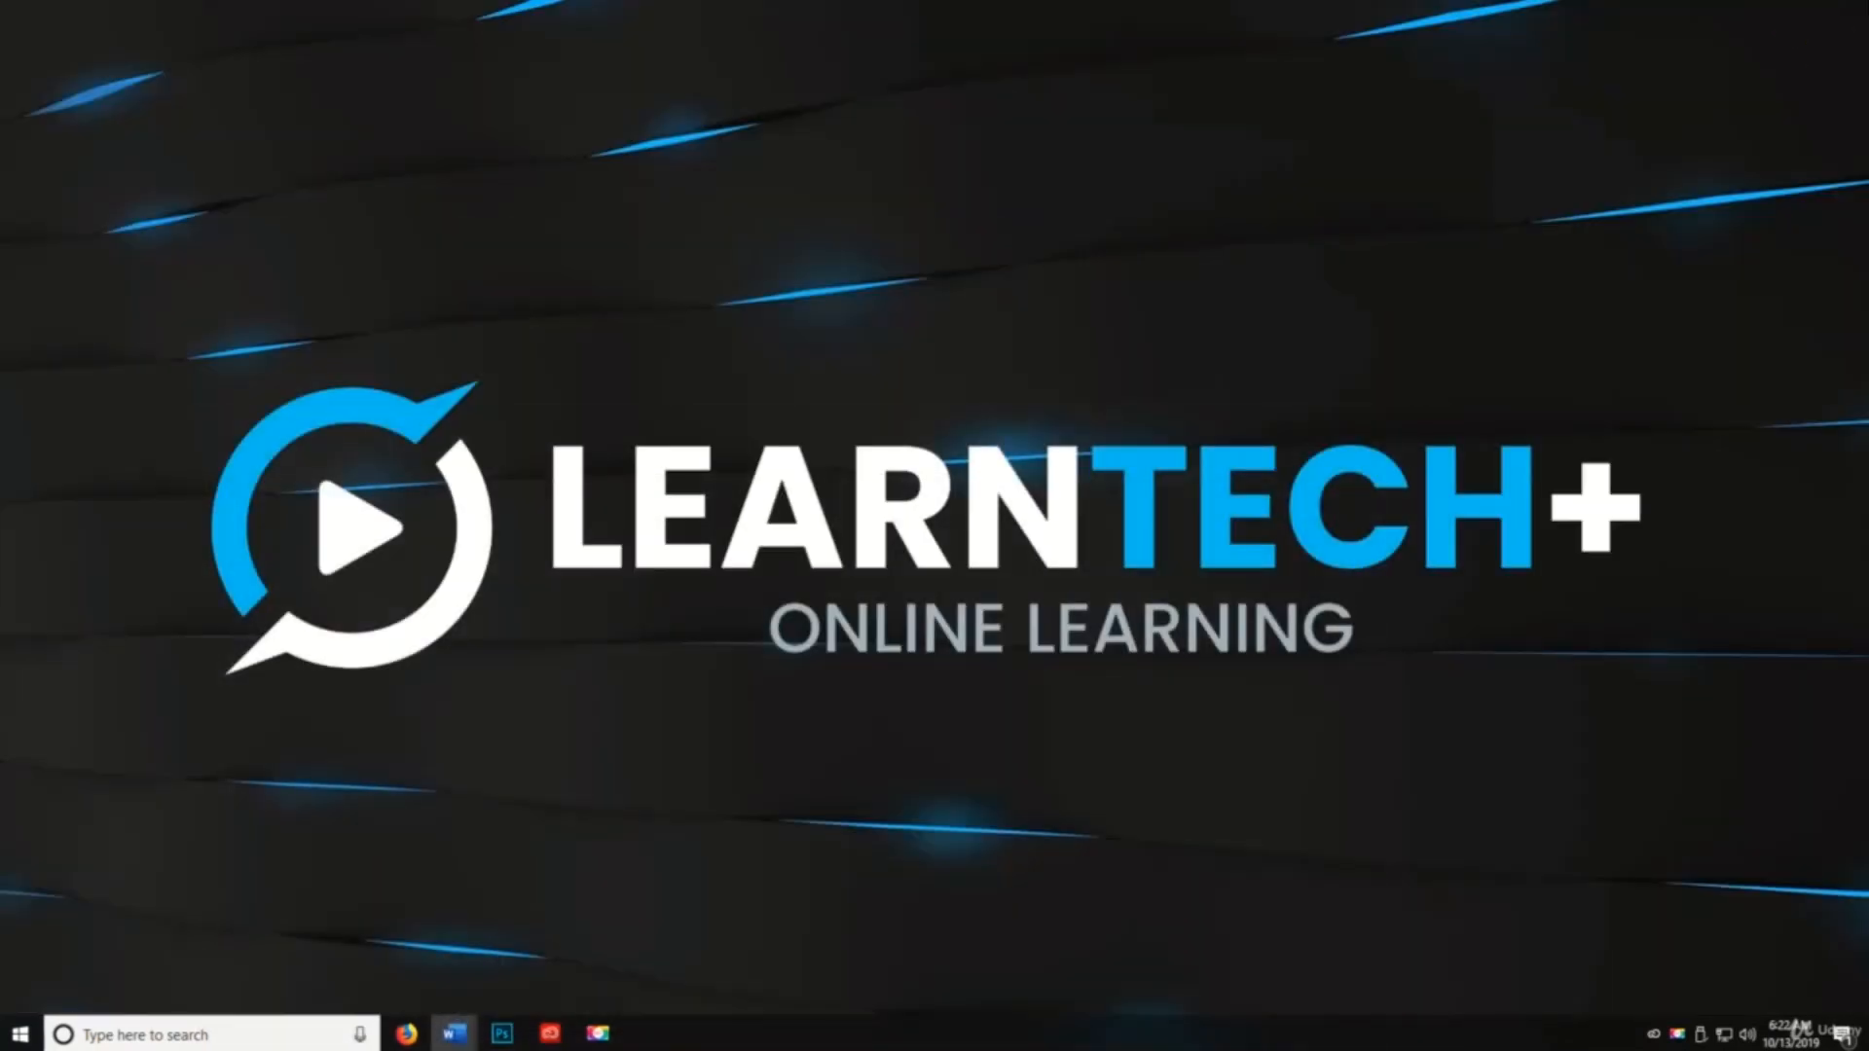